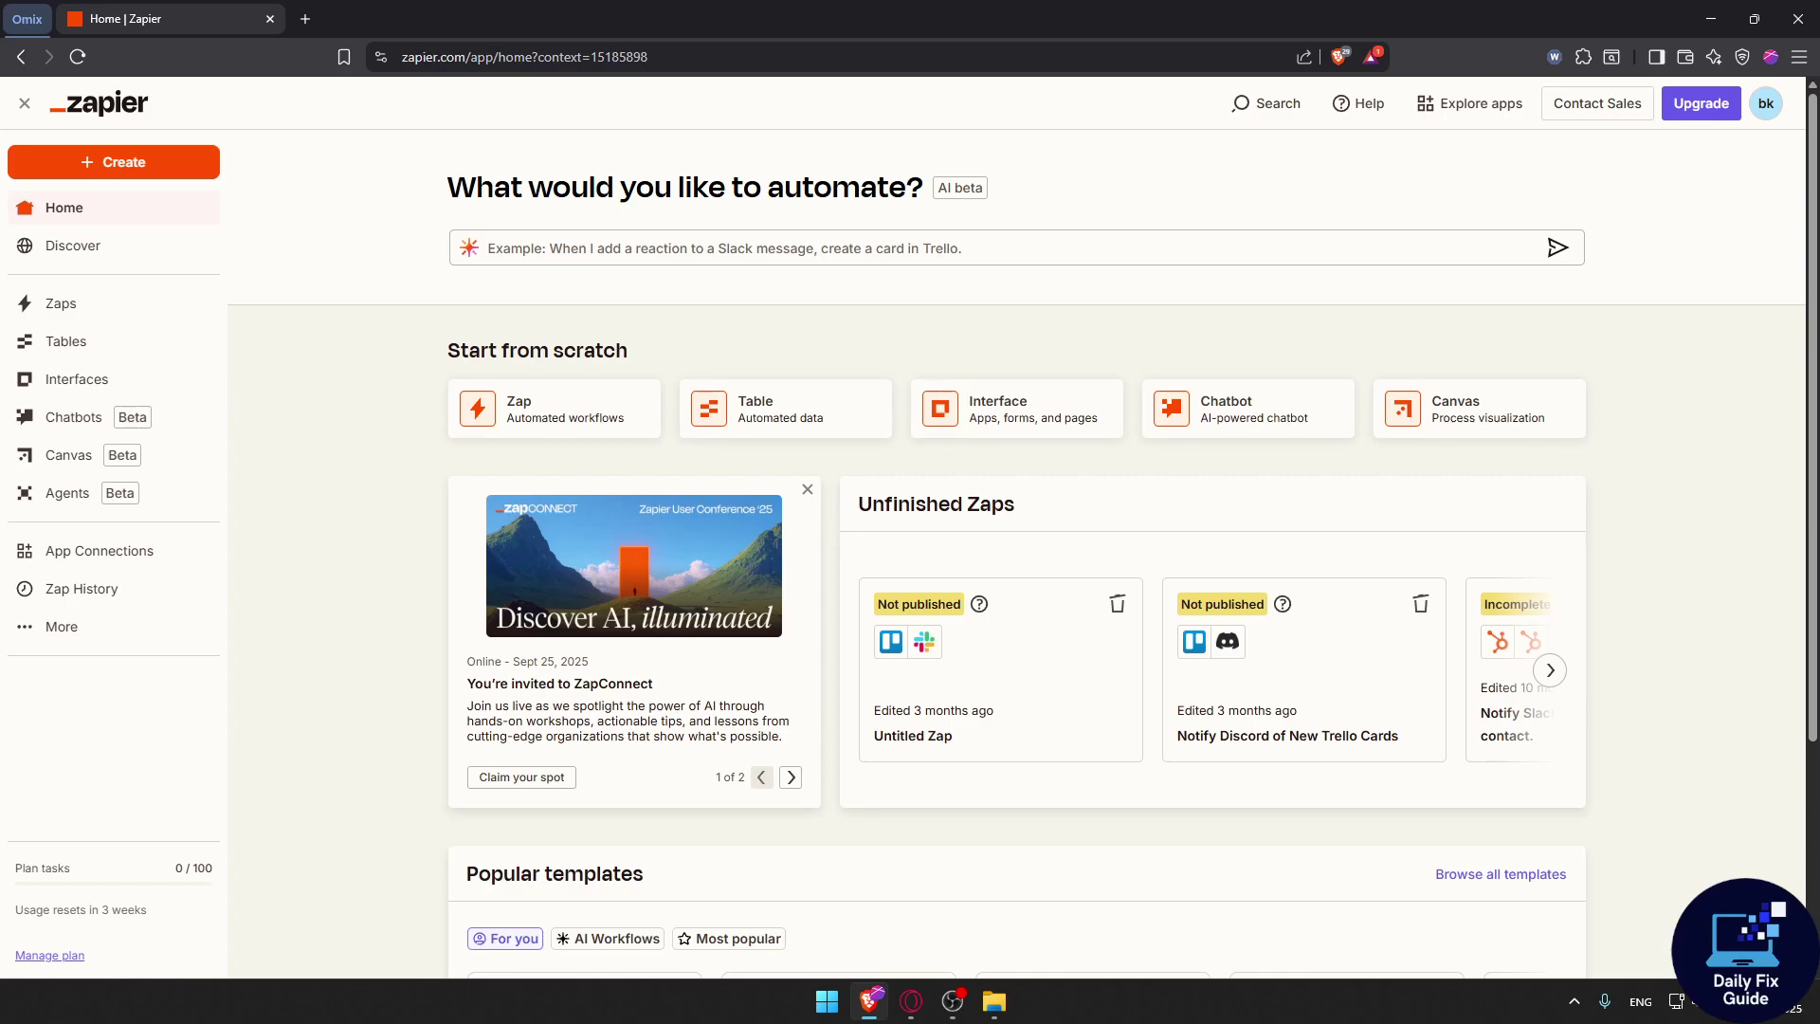
# - Find Google Forms through a web search in a new browser tab, create a blank form, and return to Zapier
pyautogui.click(309, 31)
pyautogui.write('google form')
pyautogui.press('Return')
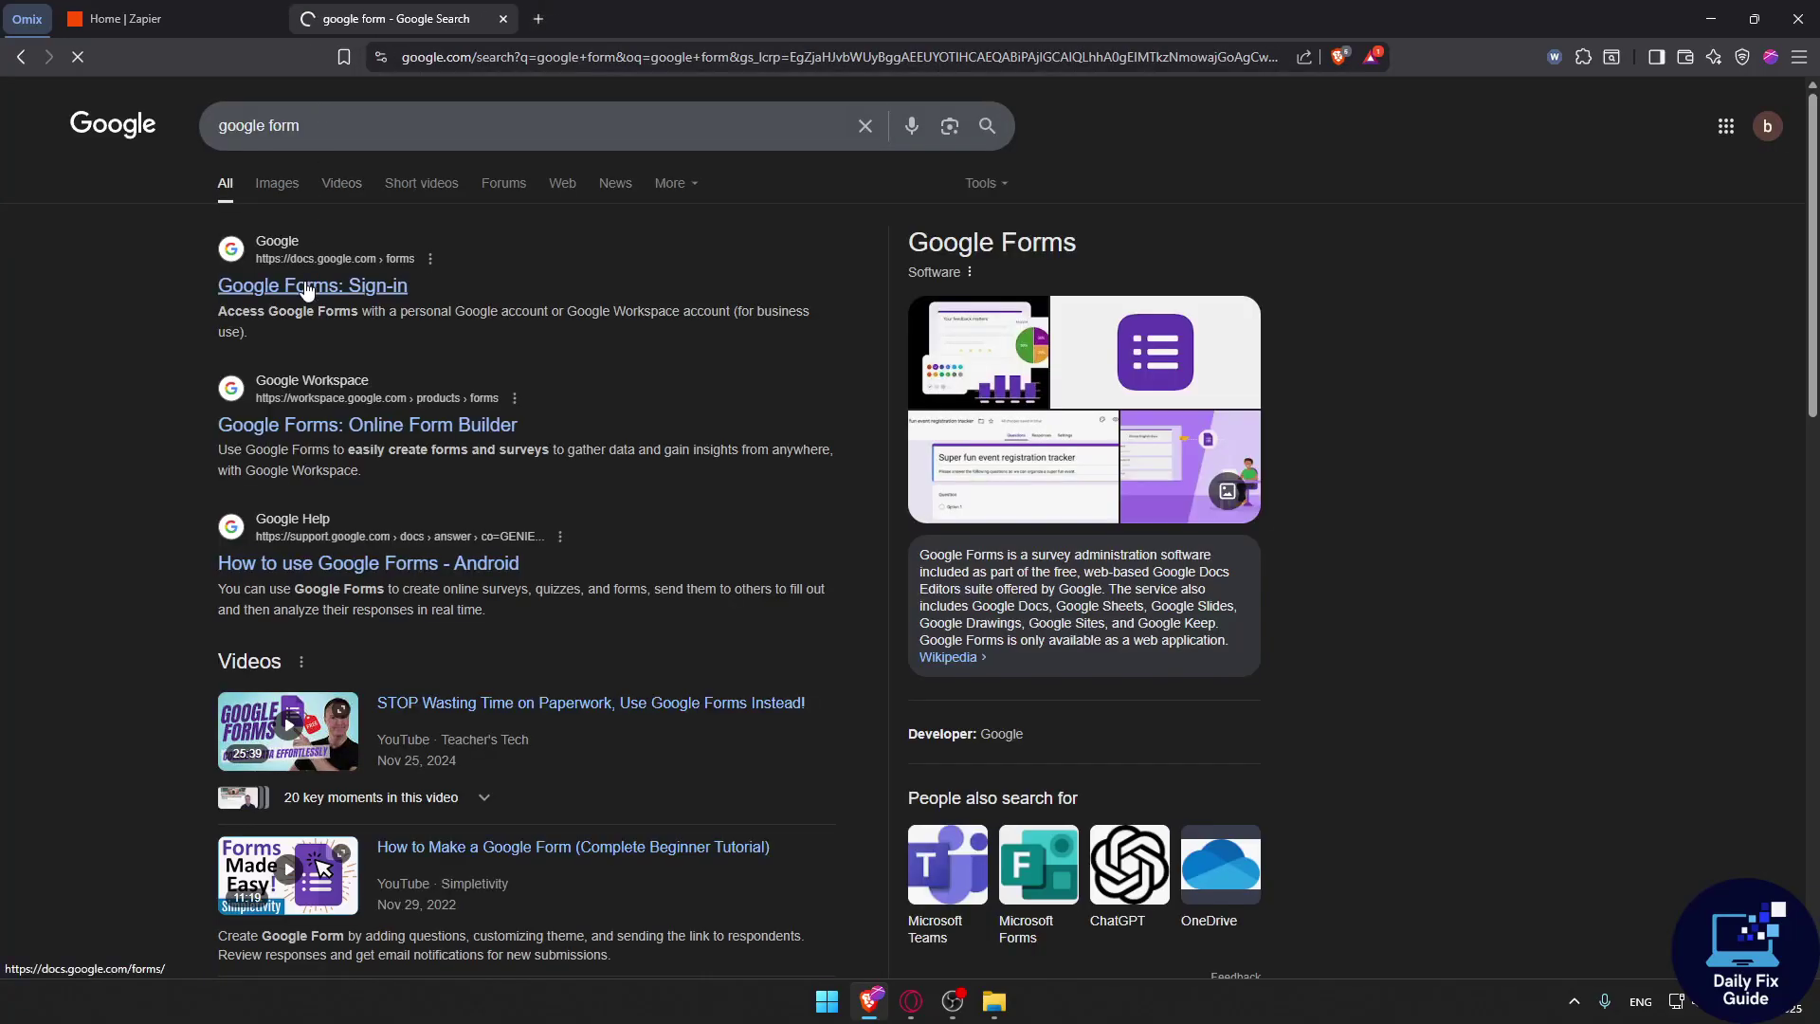
pyautogui.click(309, 286)
pyautogui.click(484, 242)
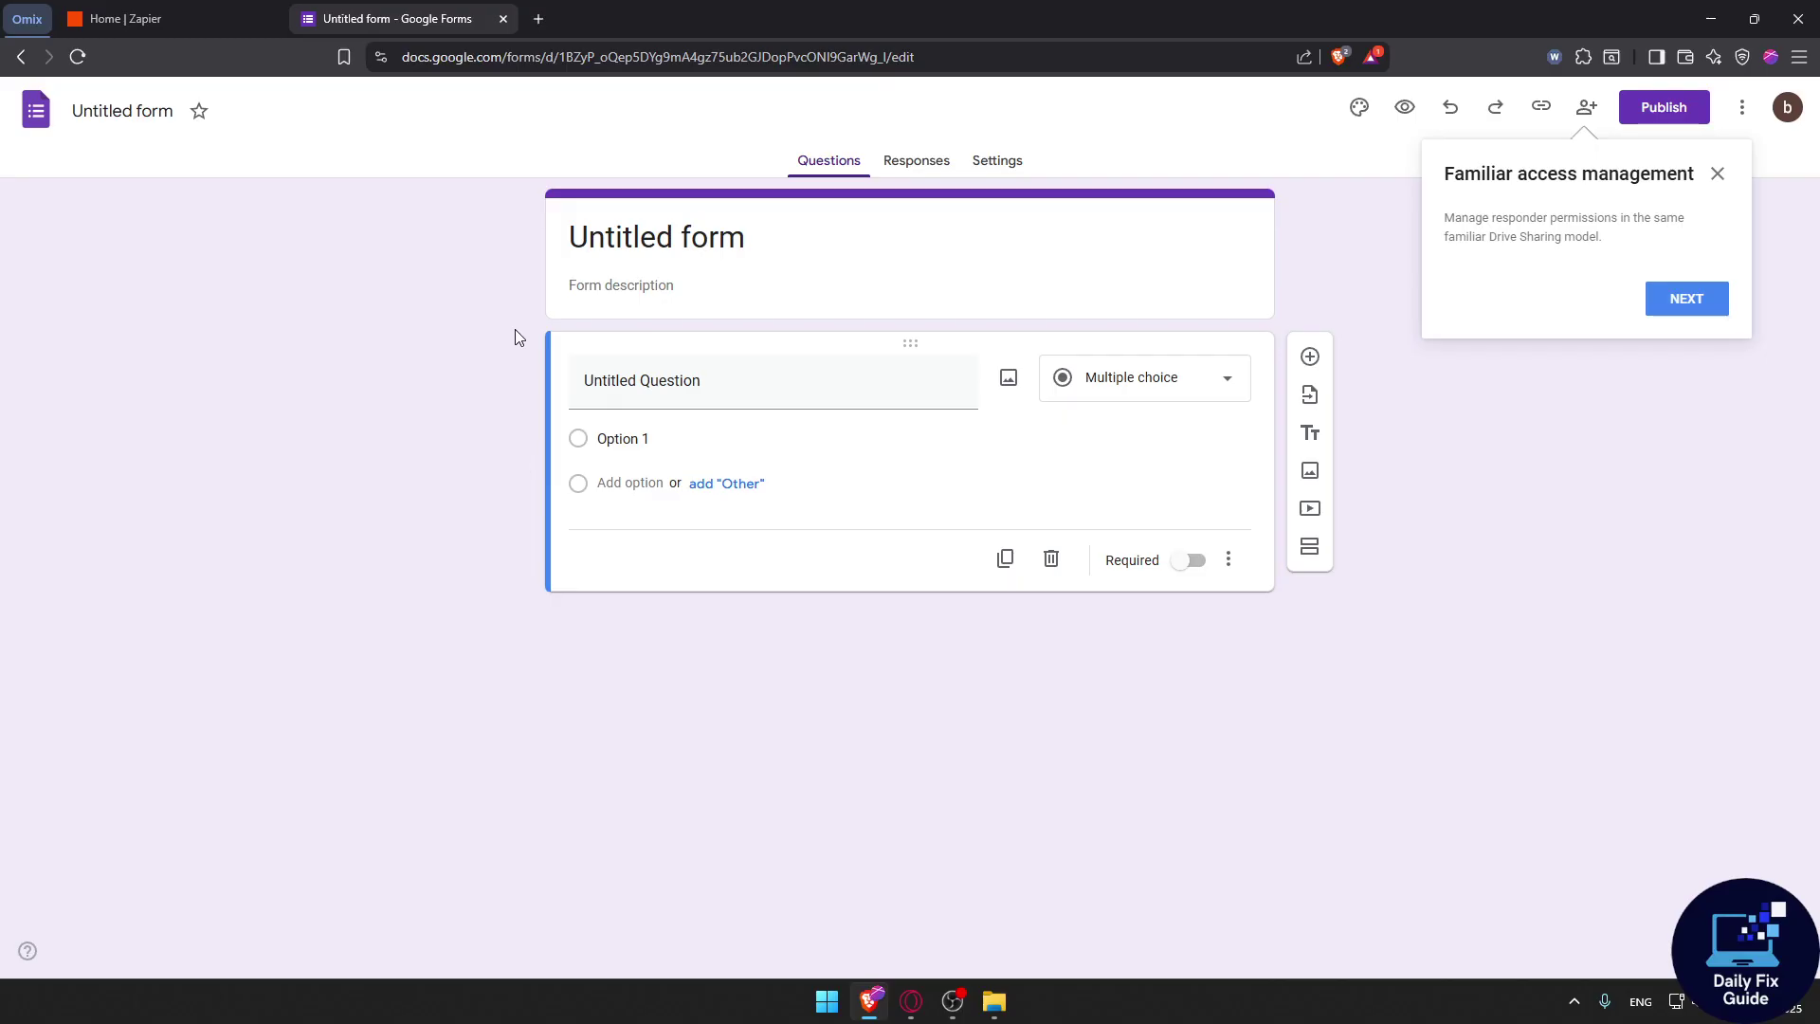
pyautogui.click(125, 19)
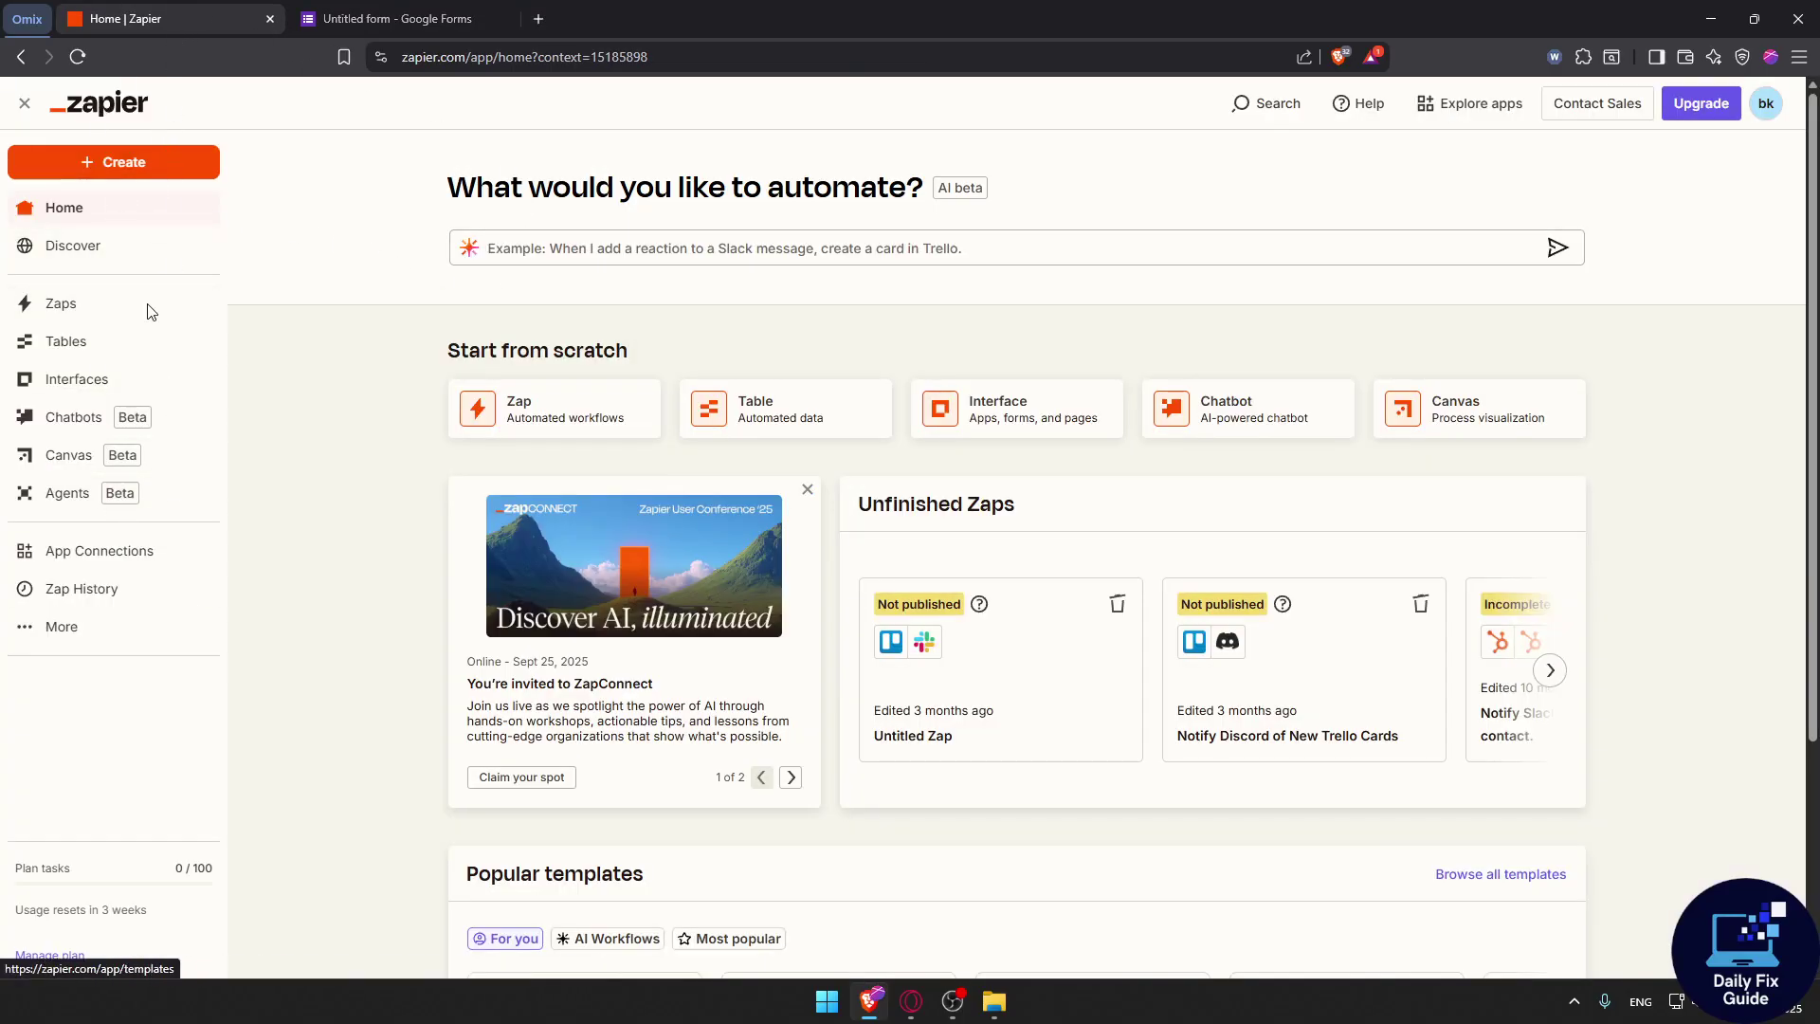
pyautogui.click(132, 558)
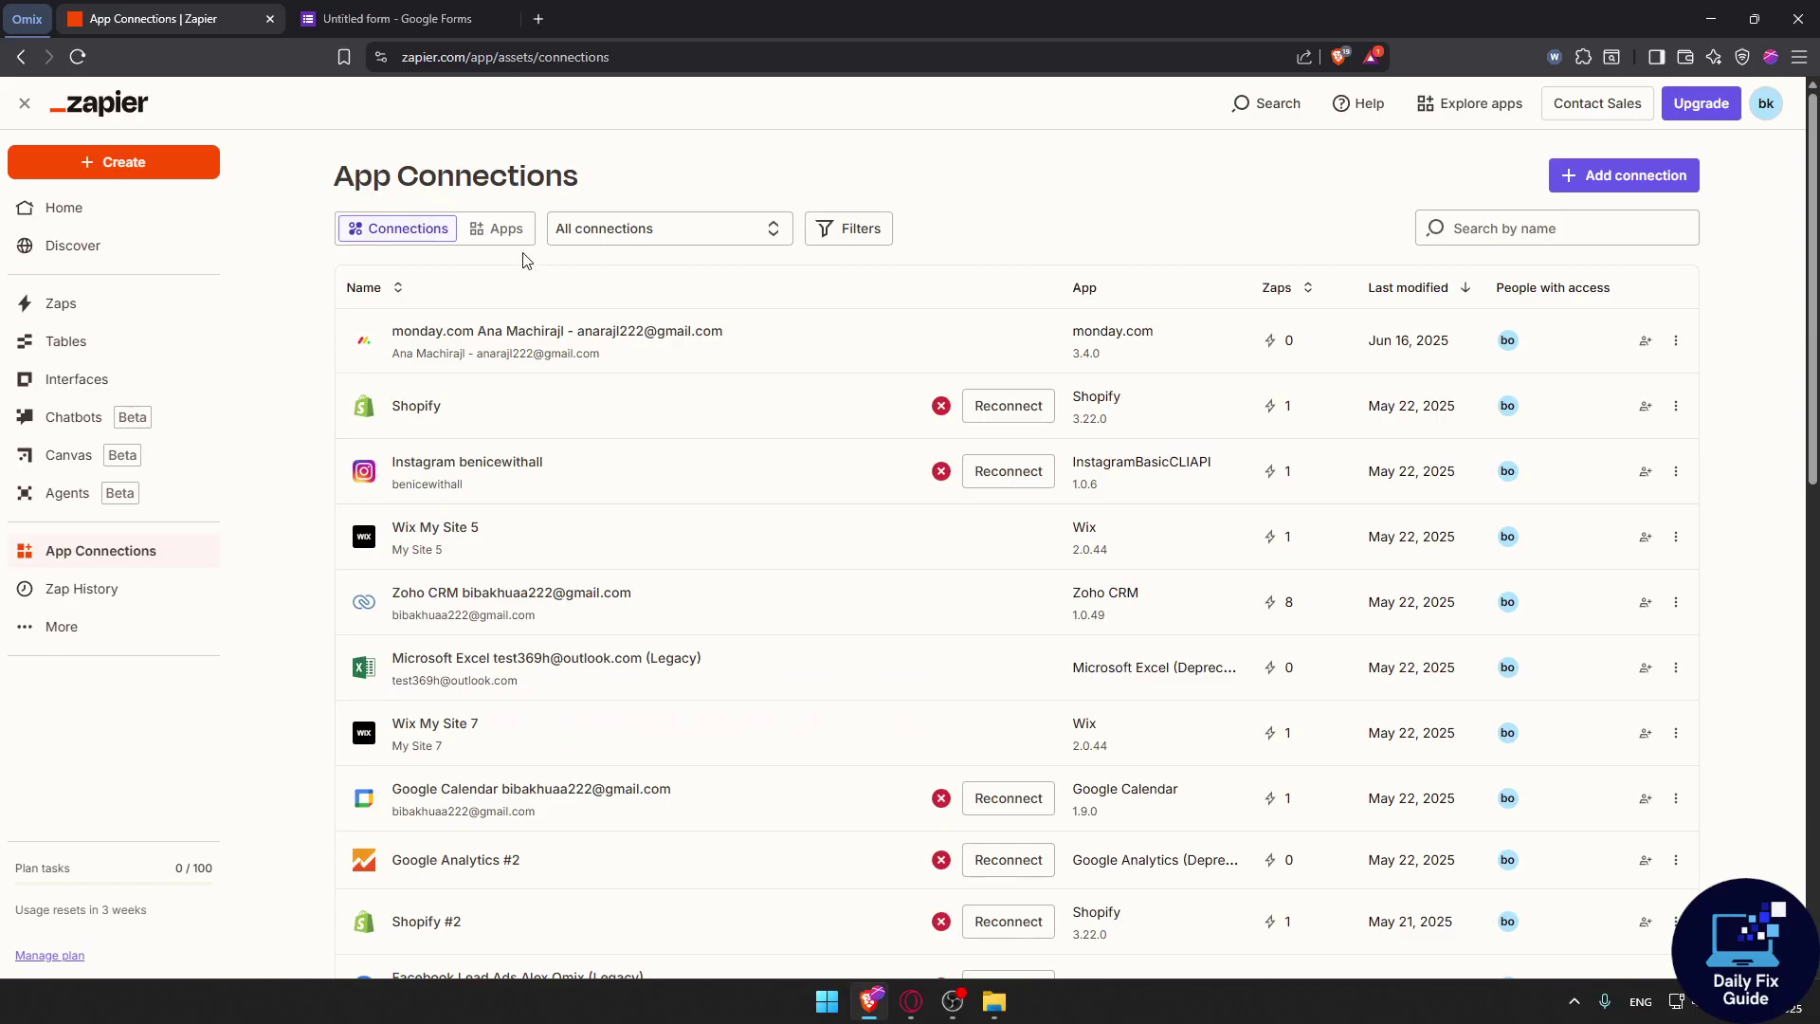
pyautogui.click(1581, 178)
pyautogui.click(756, 523)
pyautogui.write('google')
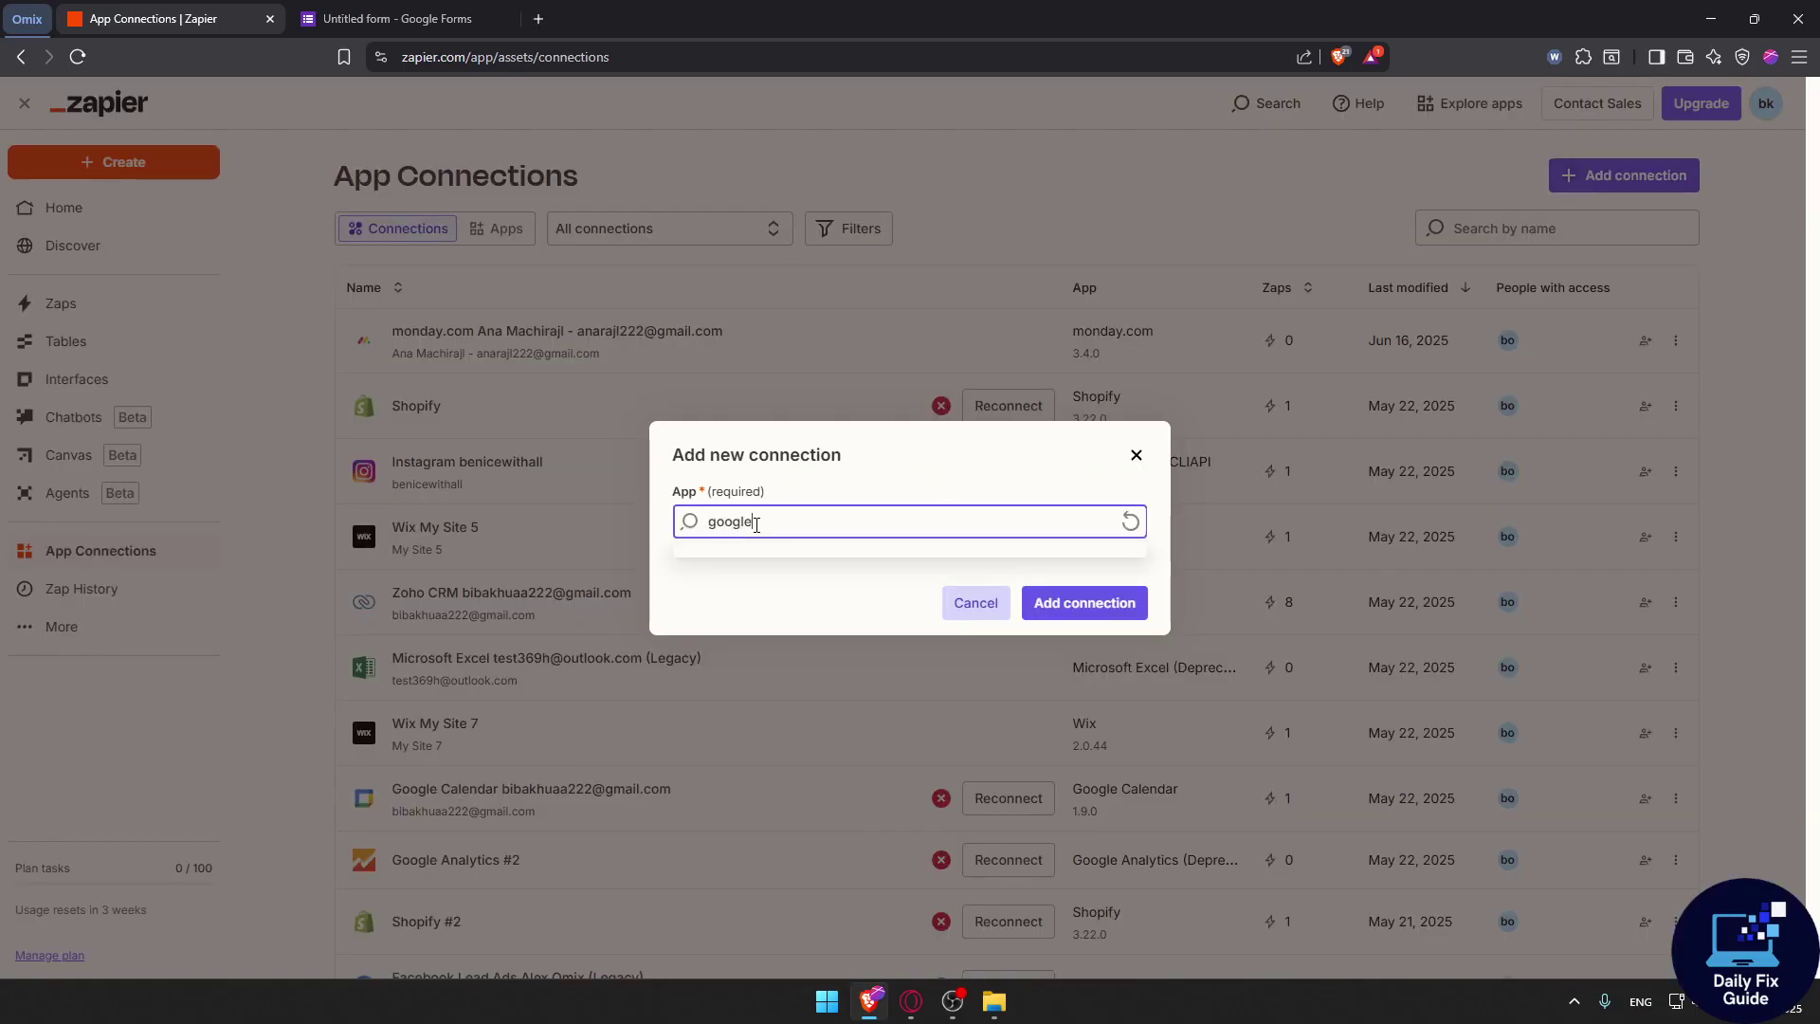
pyautogui.write(' form')
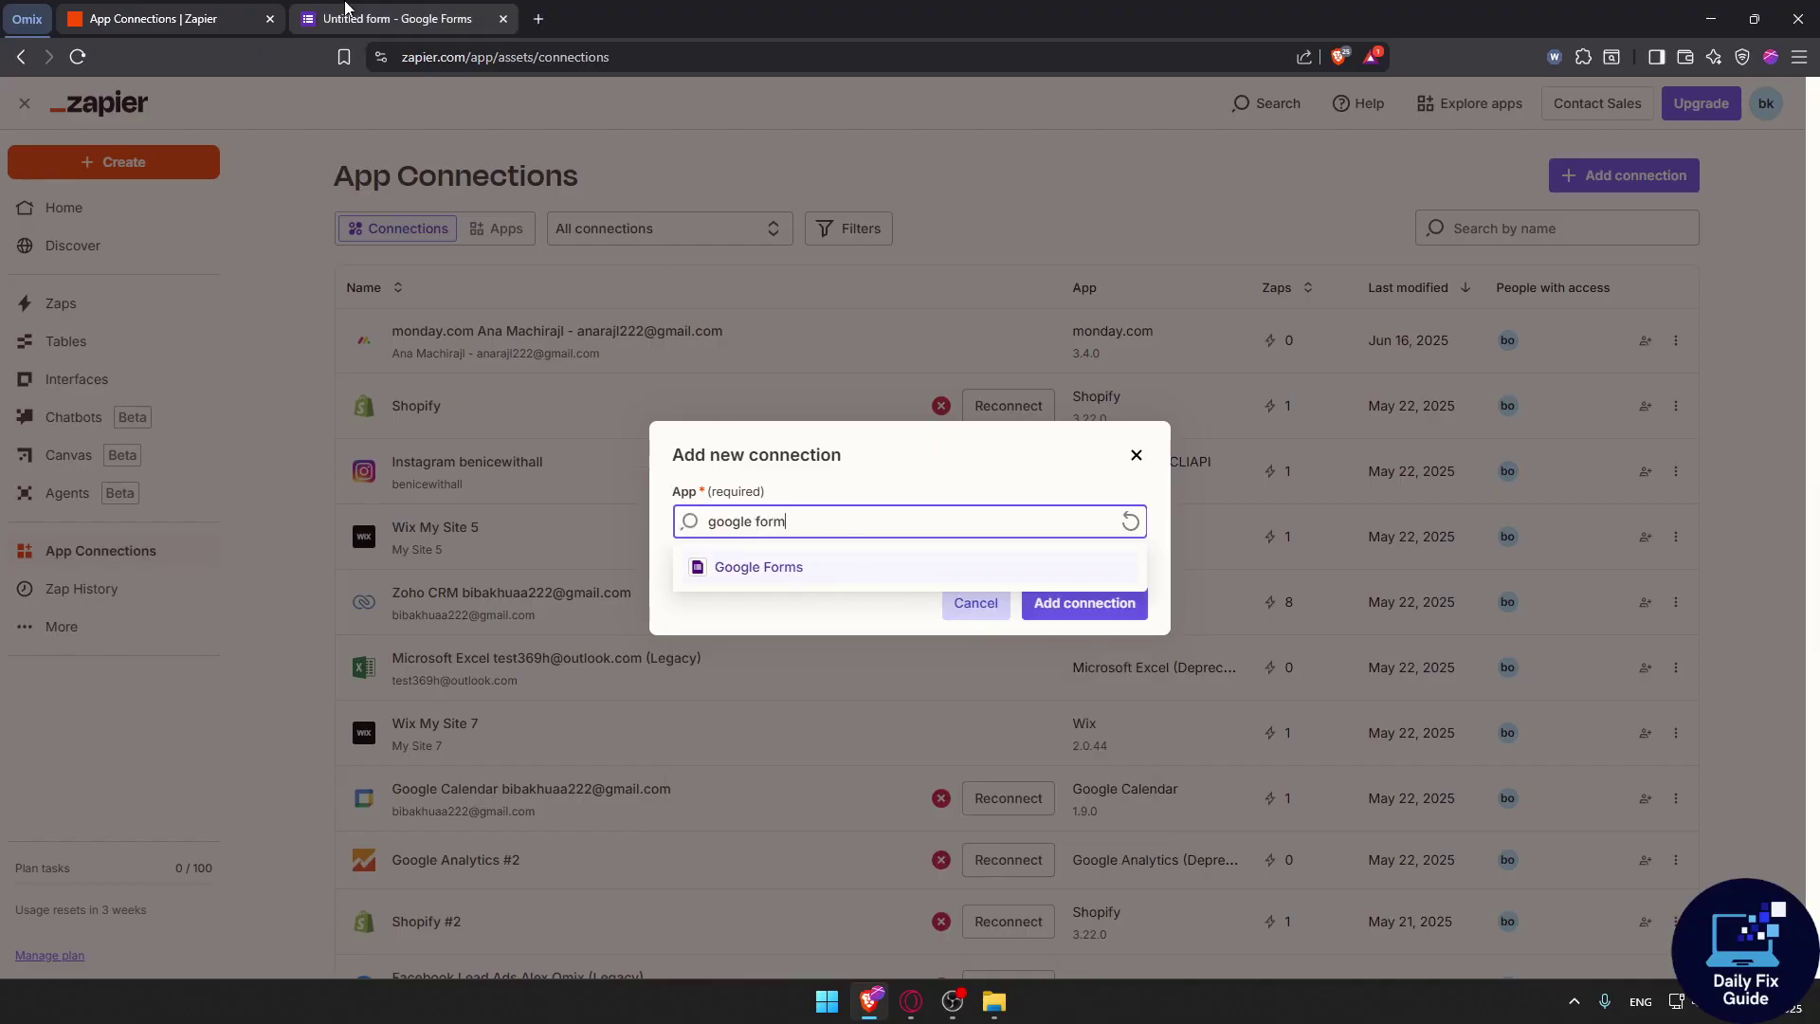
pyautogui.click(302, 10)
pyautogui.click(163, 18)
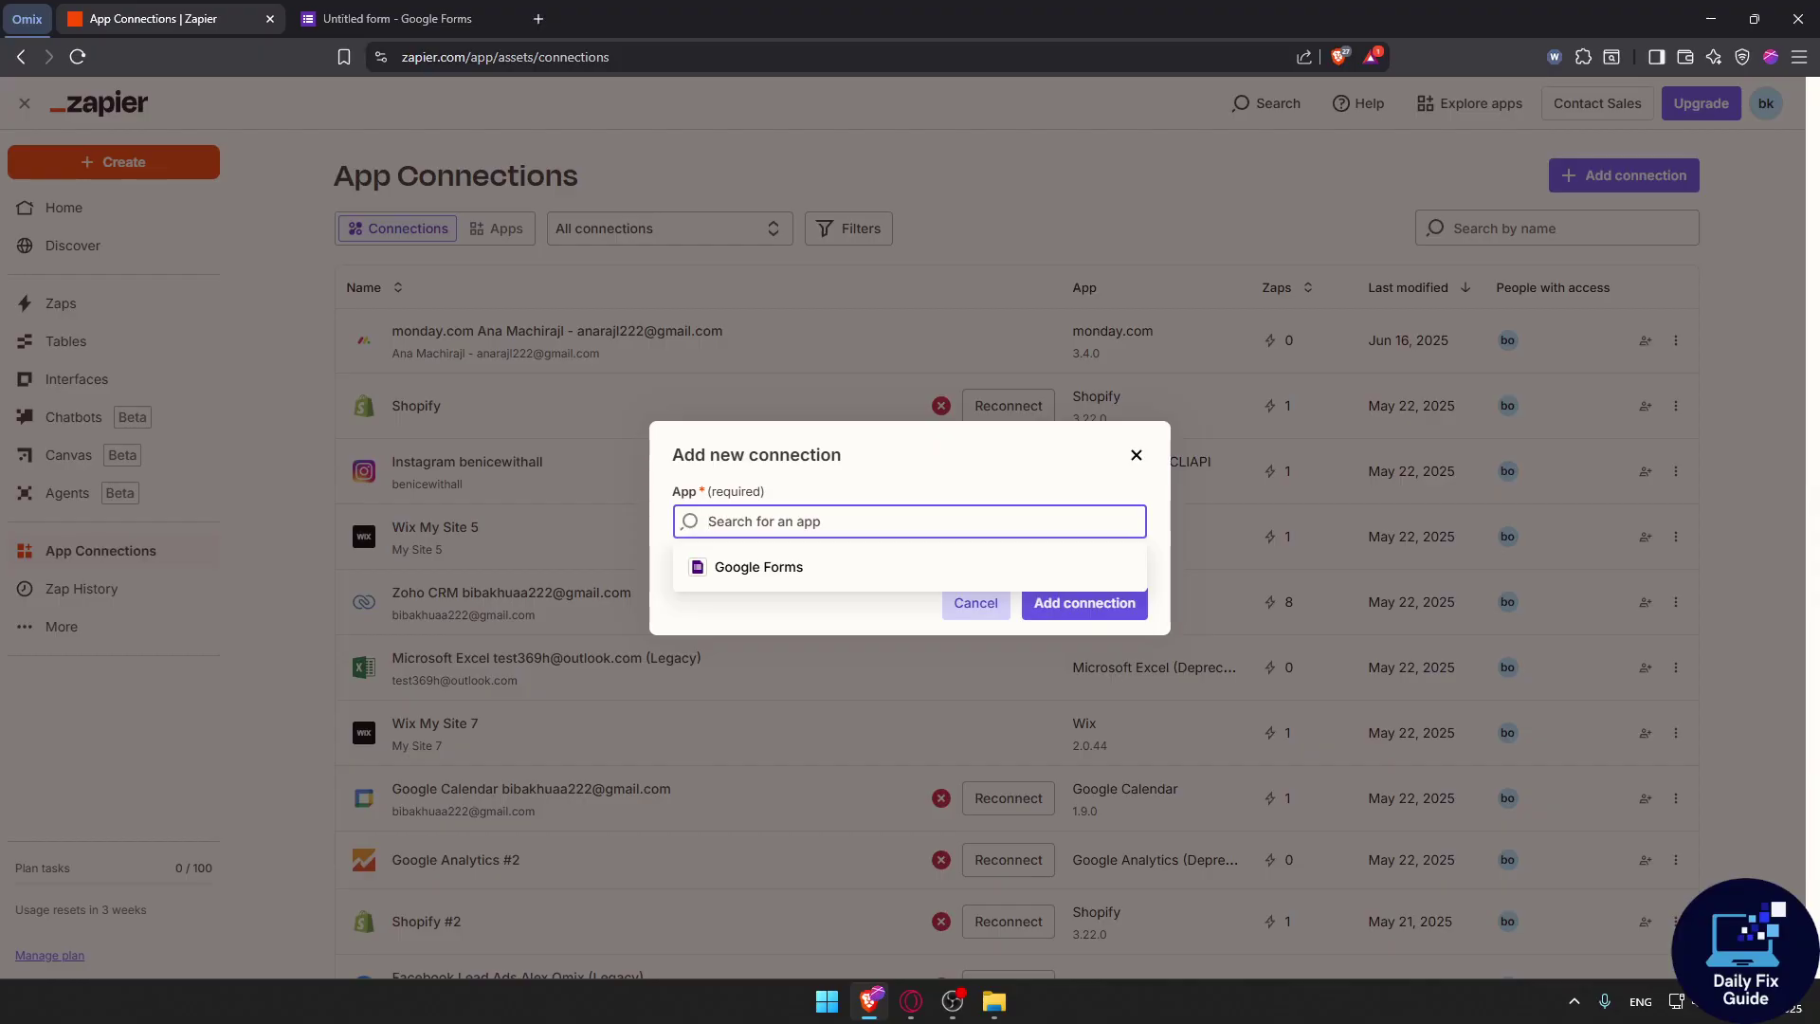
pyautogui.click(1136, 456)
# - Create a new Zap and choose Google Forms as its trigger app
pyautogui.click(123, 162)
pyautogui.click(127, 229)
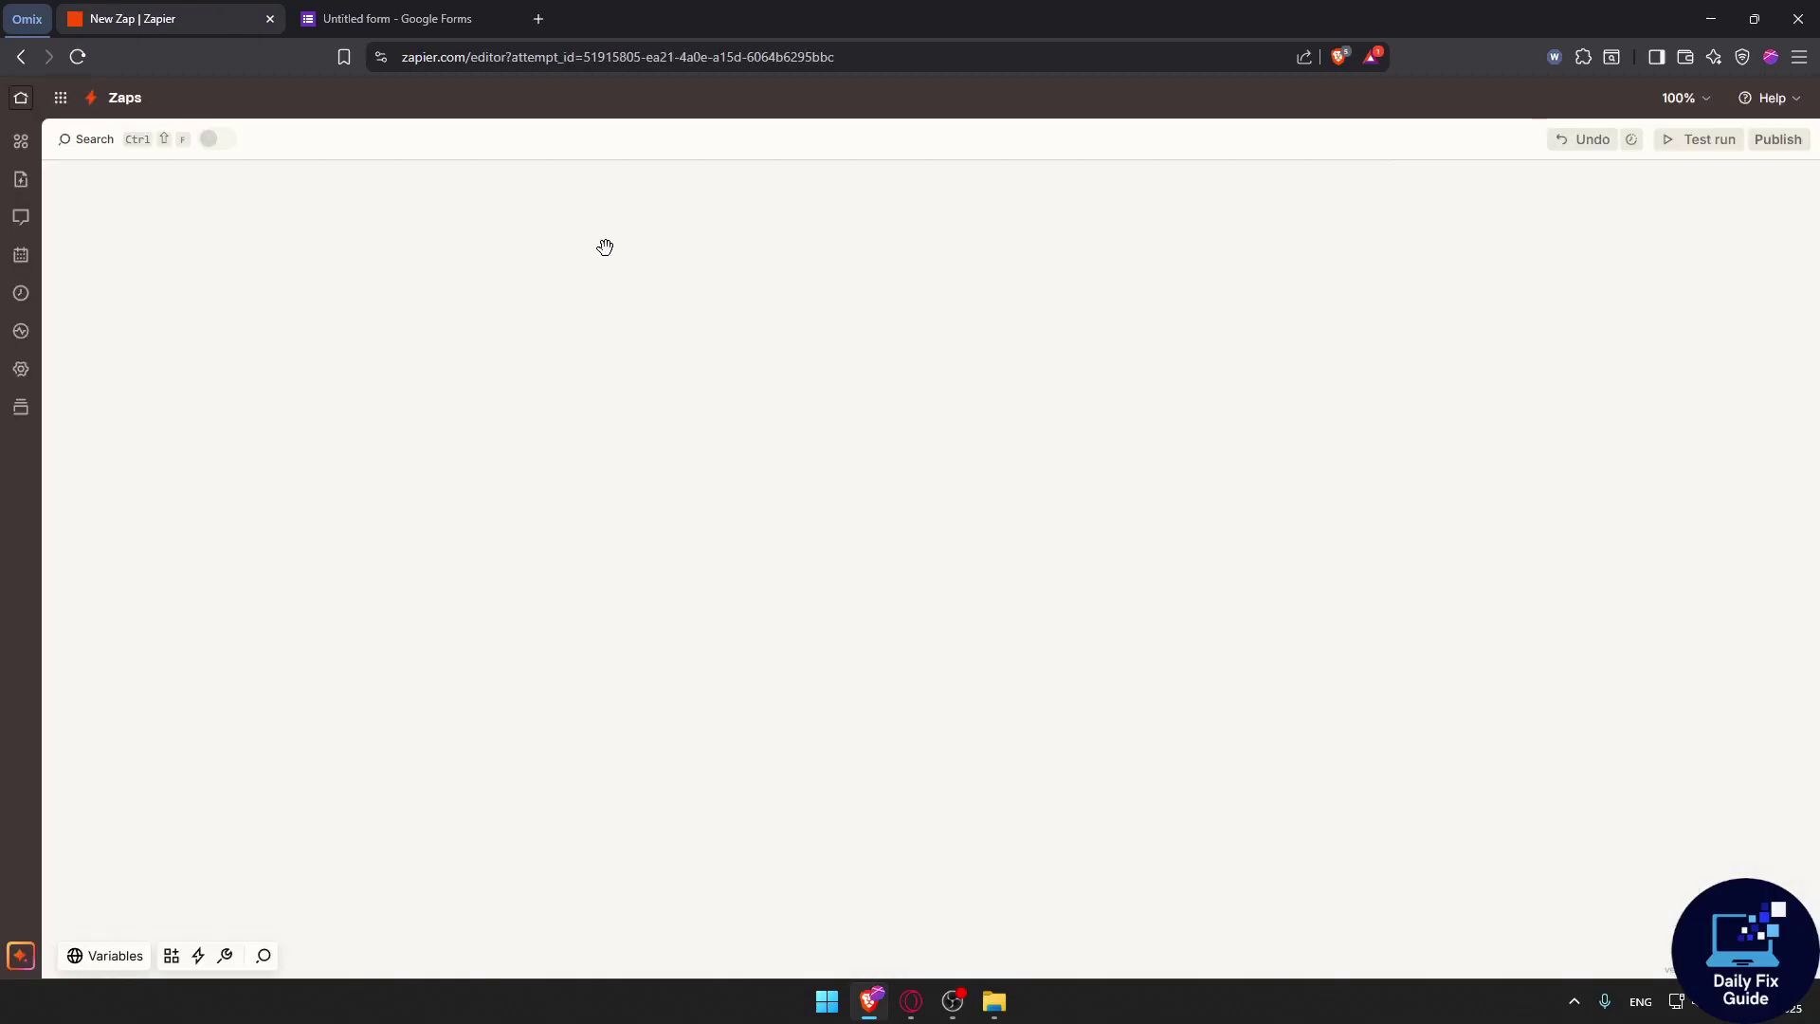
pyautogui.click(851, 626)
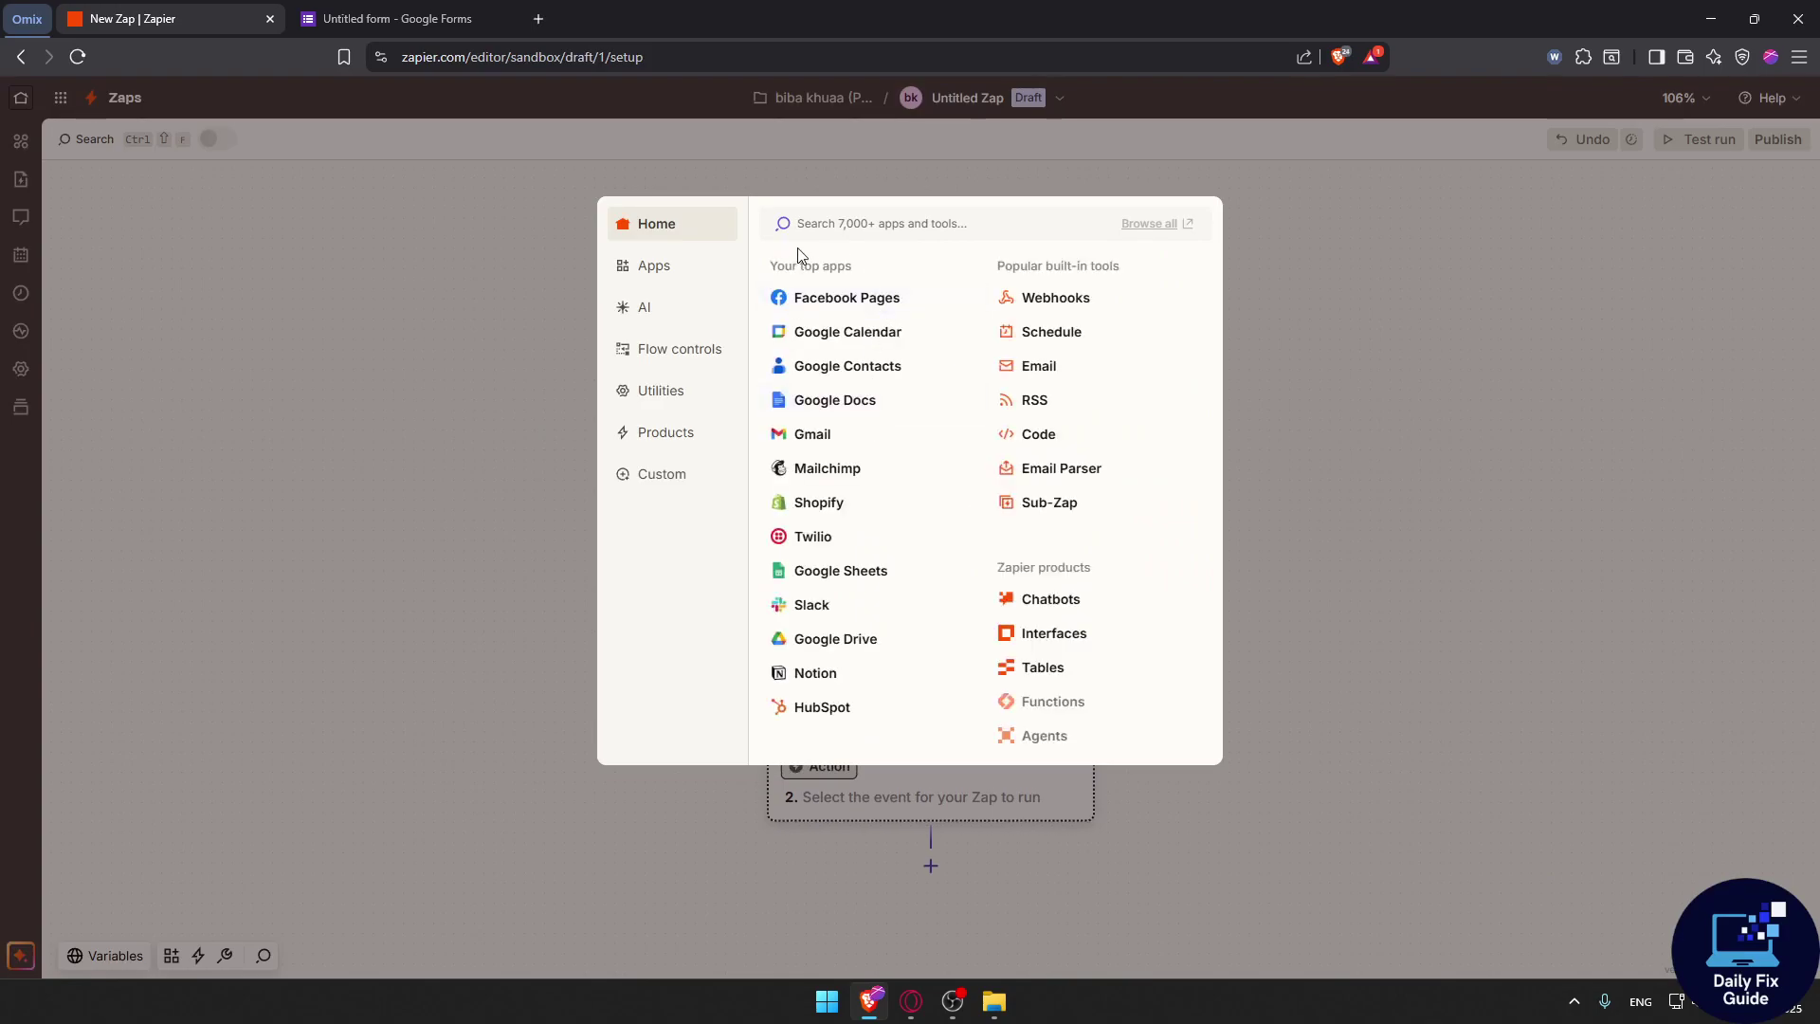
pyautogui.click(839, 227)
pyautogui.write('google')
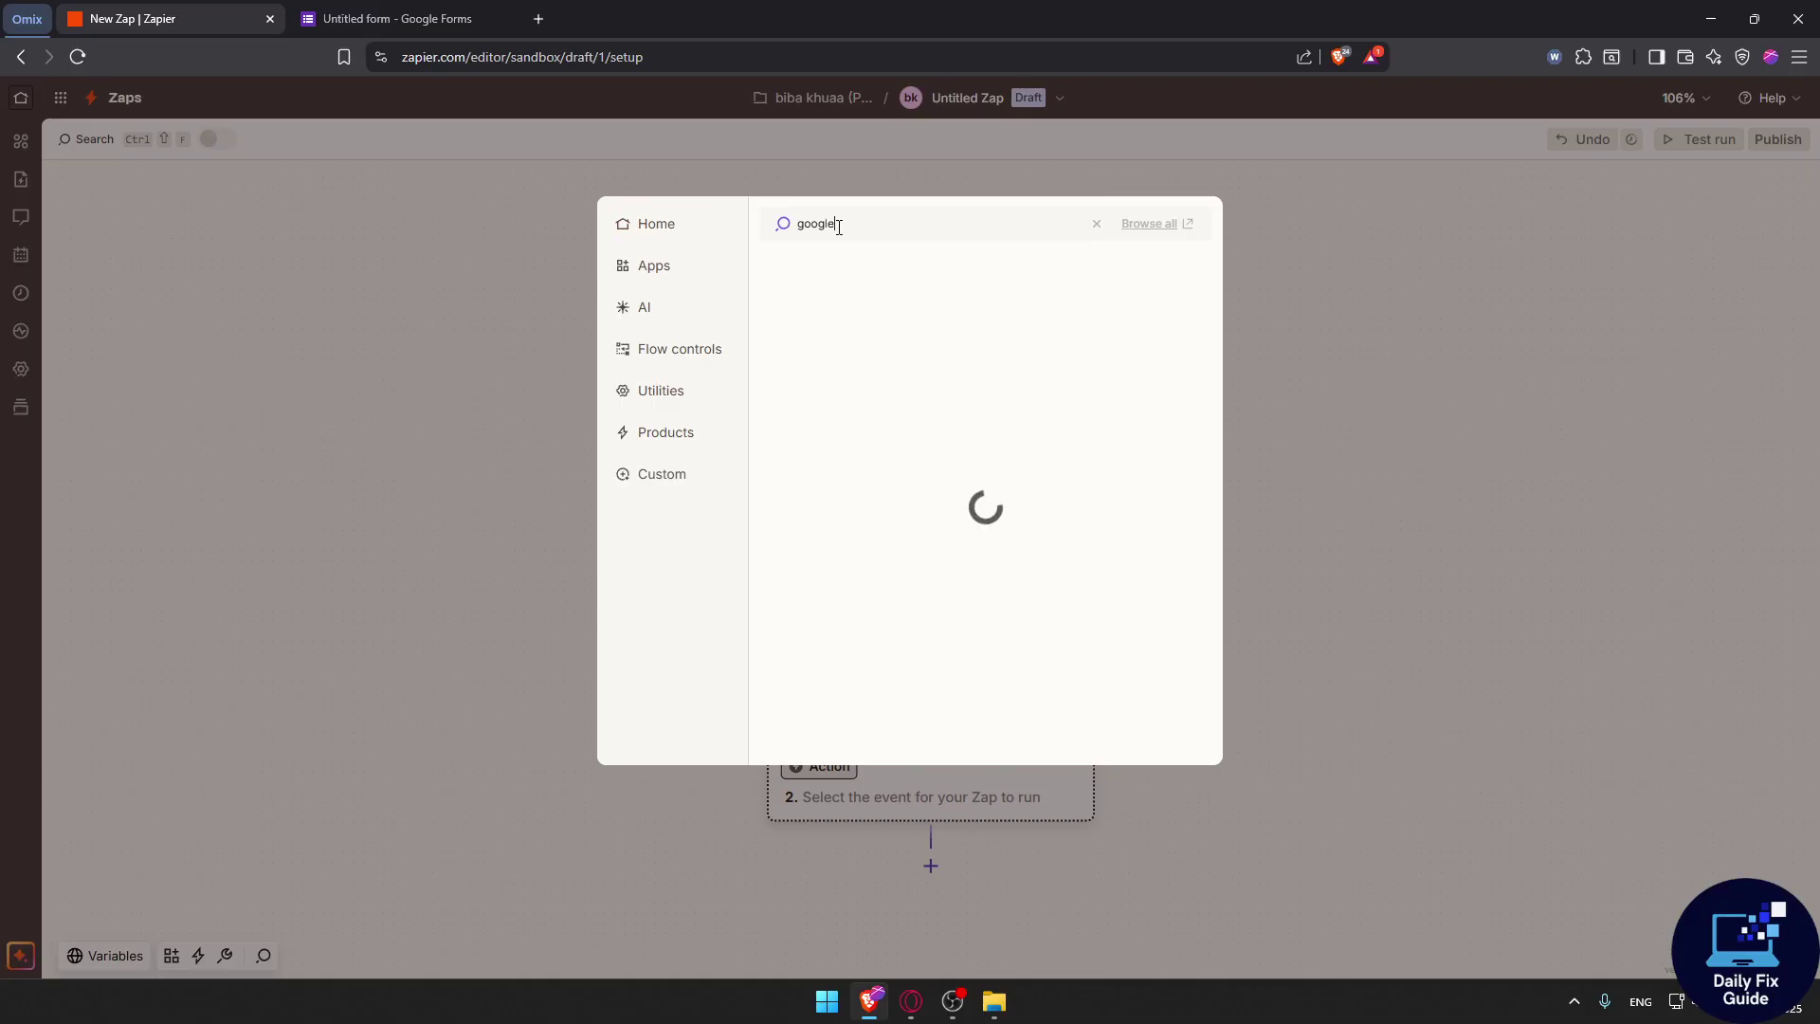
pyautogui.click(840, 370)
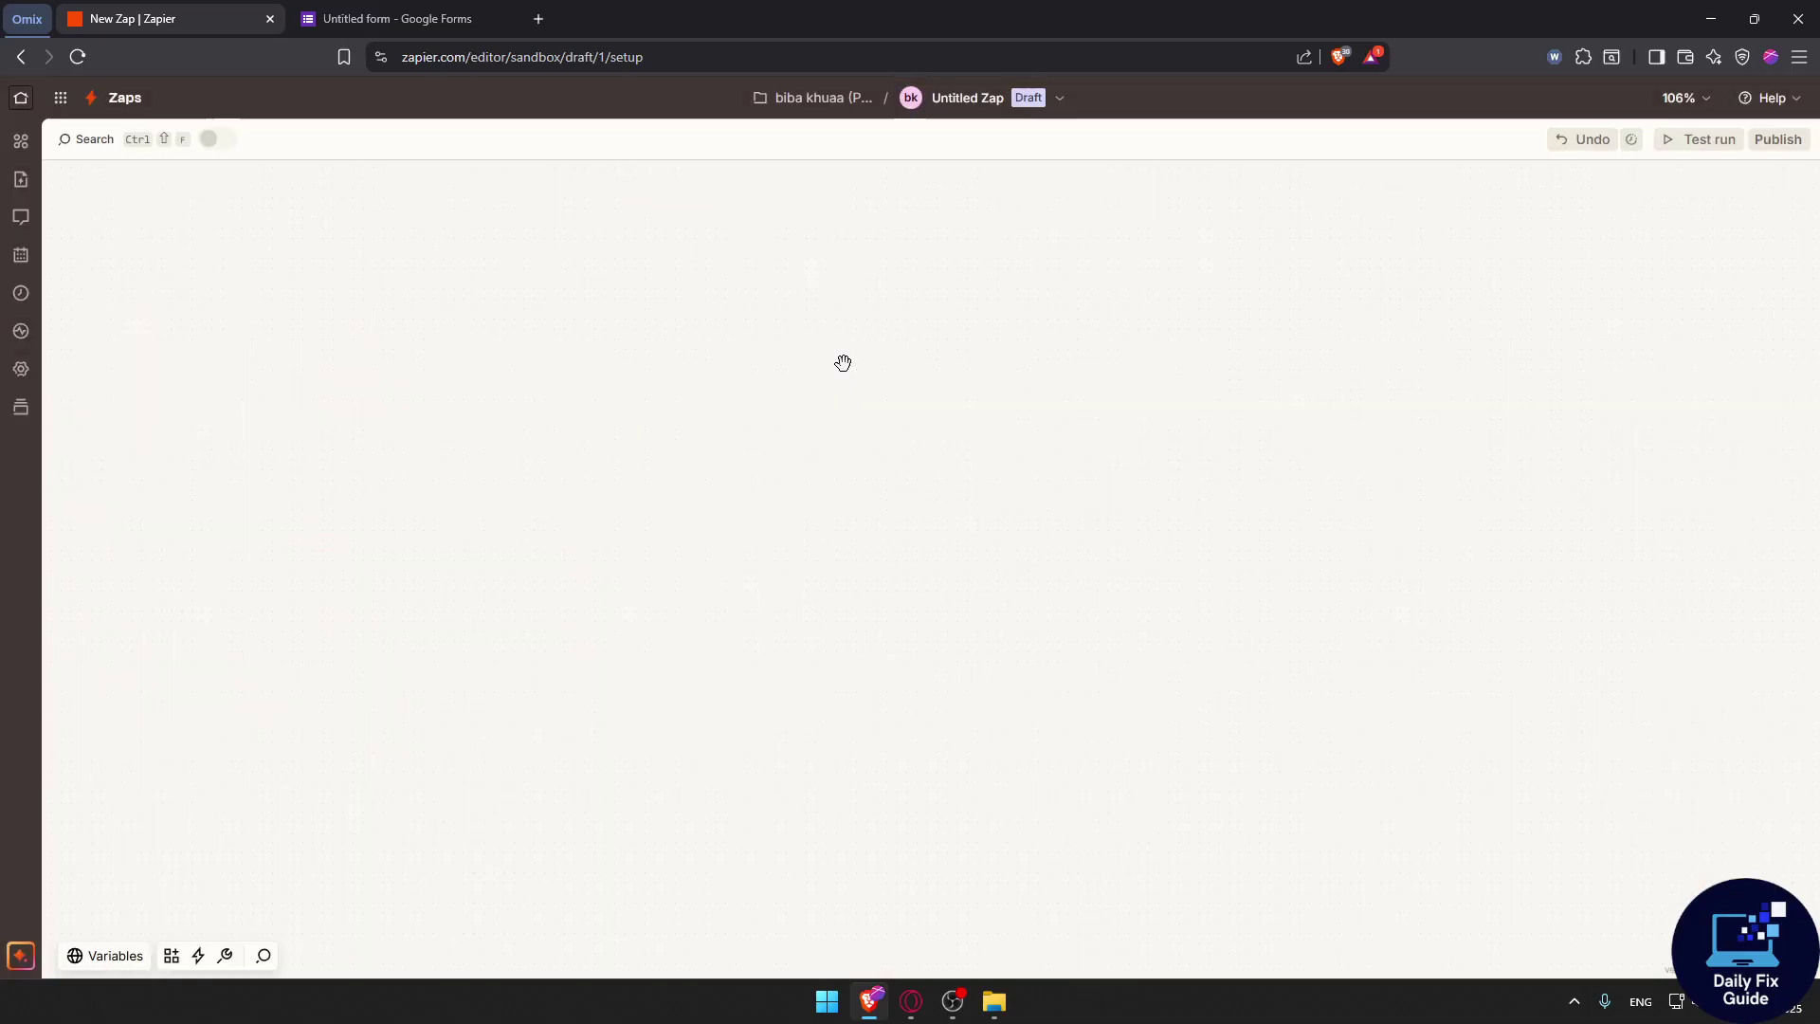
# - Set the trigger event to New Form Response, connect the Google account with access granted, and continue to the trigger's configuration
pyautogui.click(1543, 403)
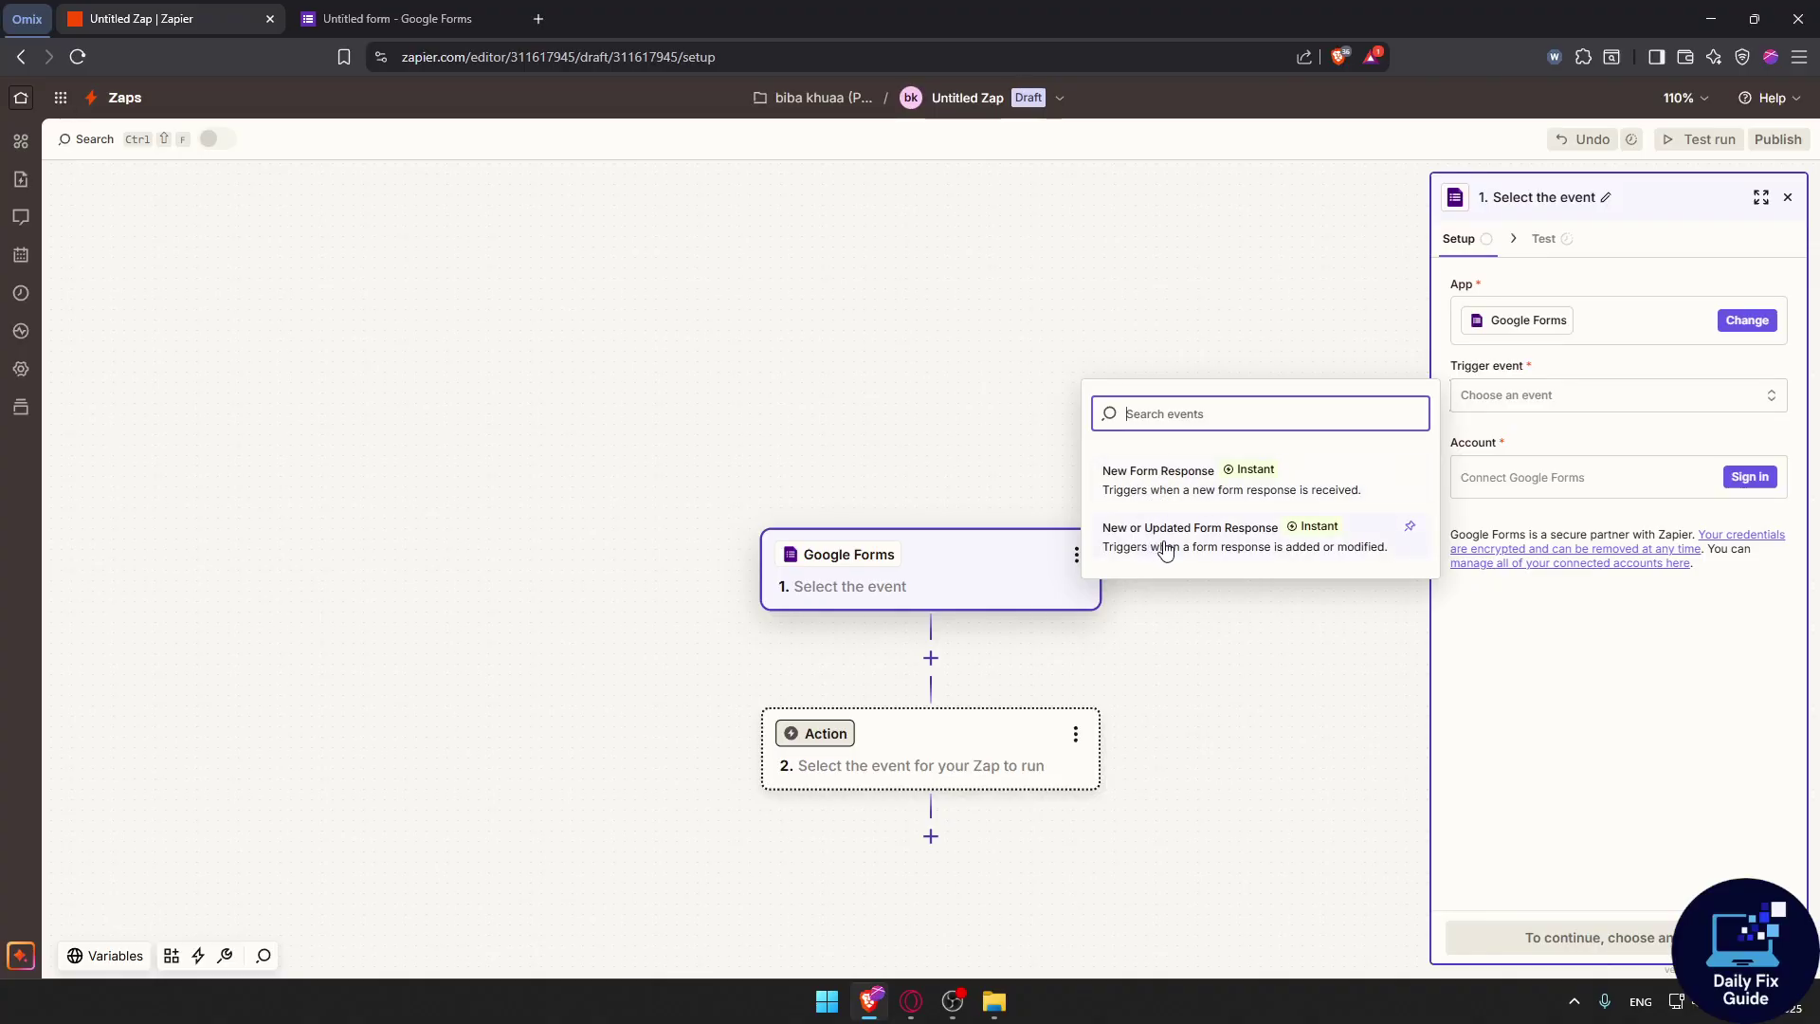
pyautogui.click(1318, 500)
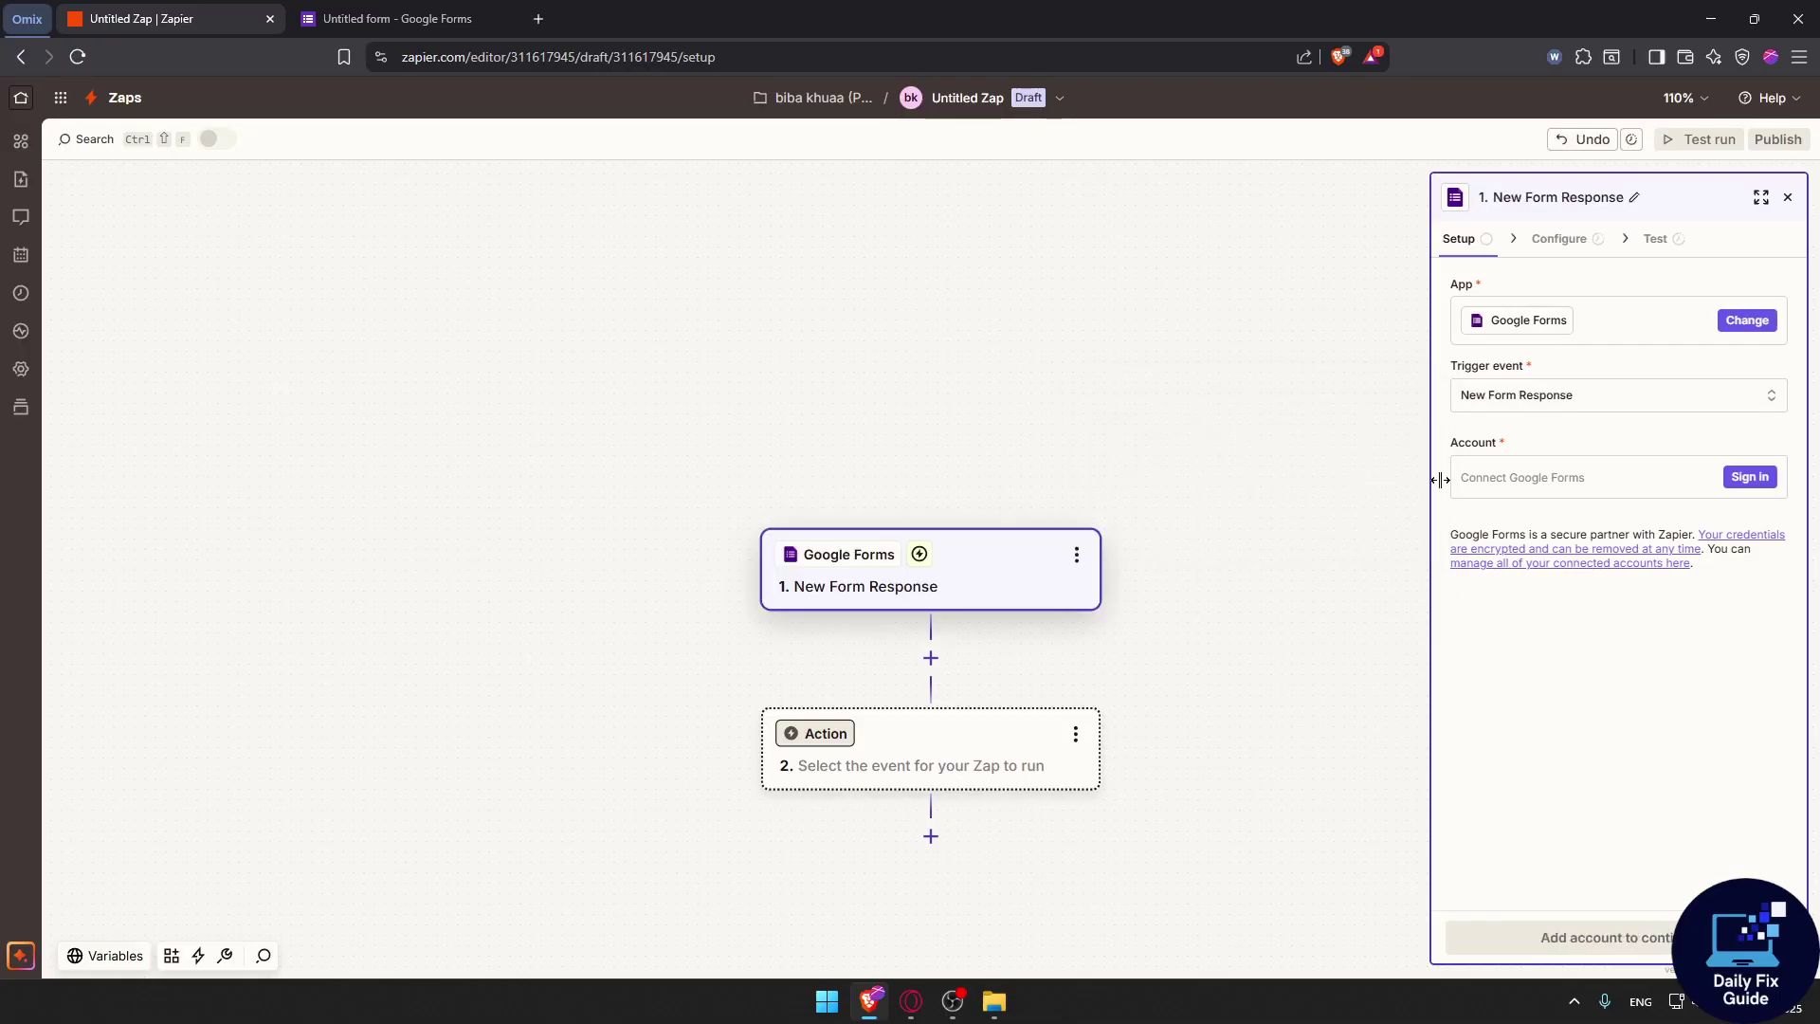
pyautogui.click(1749, 477)
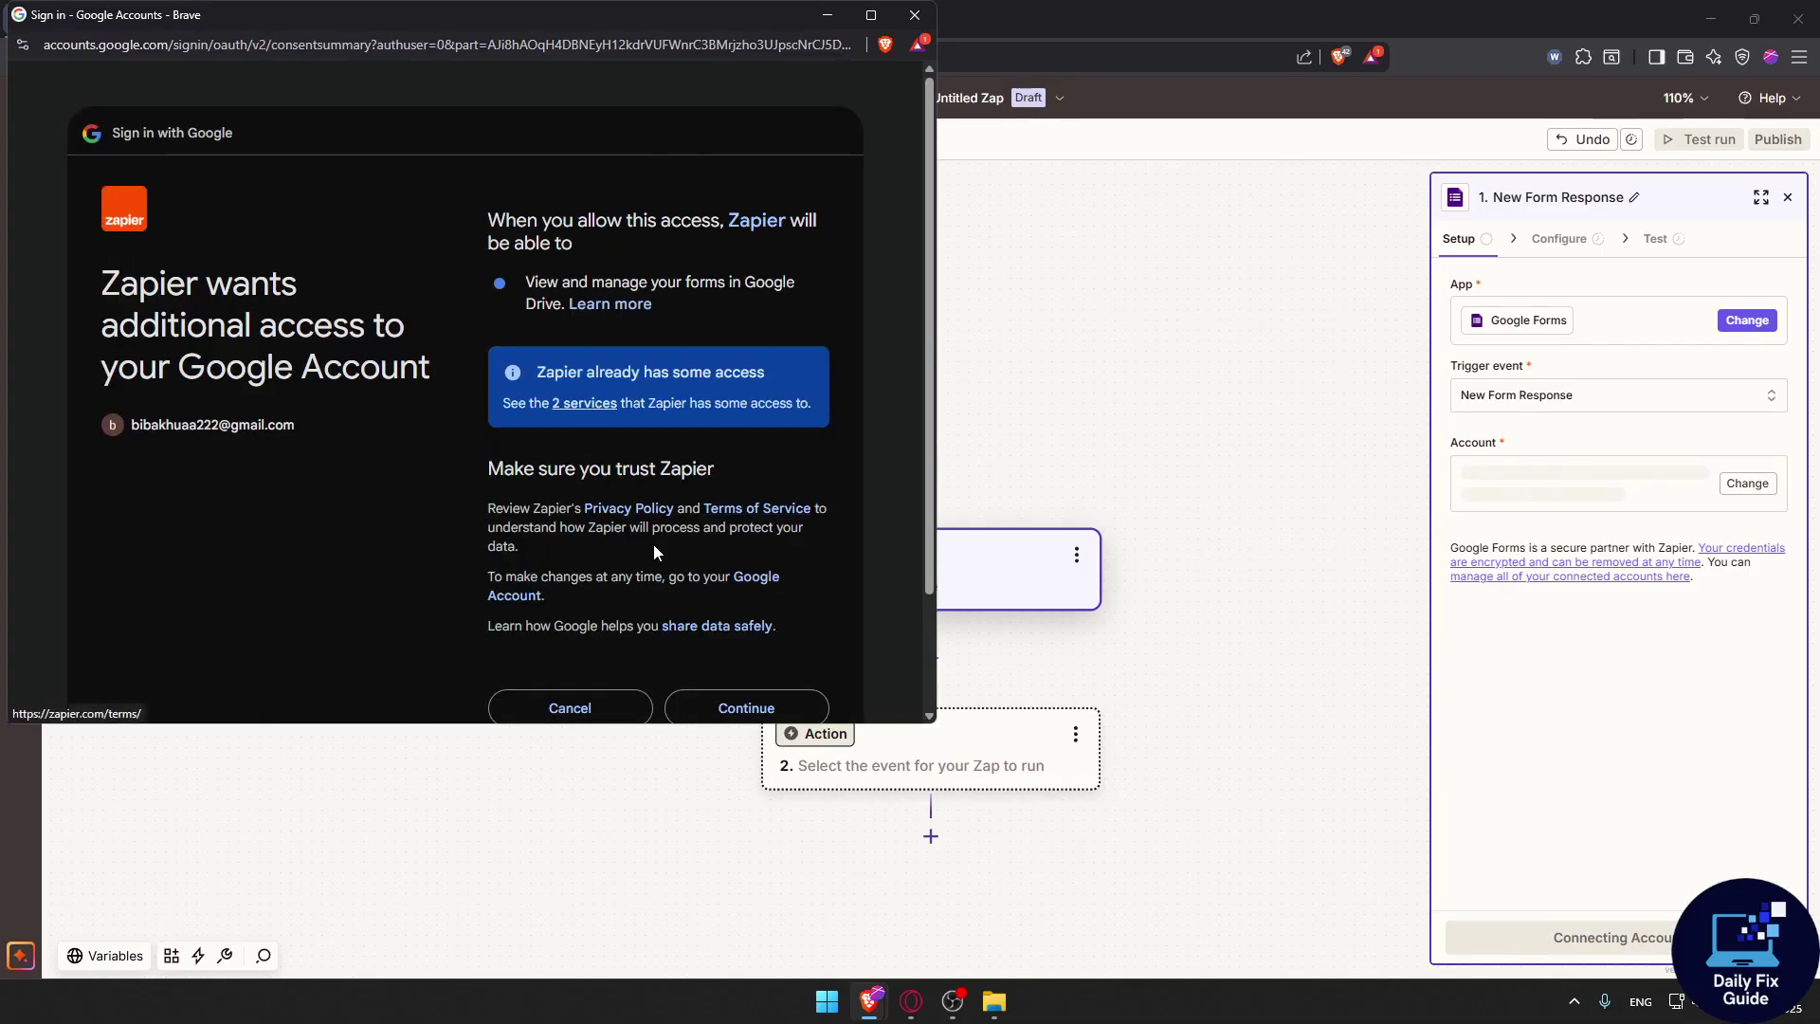
pyautogui.click(775, 704)
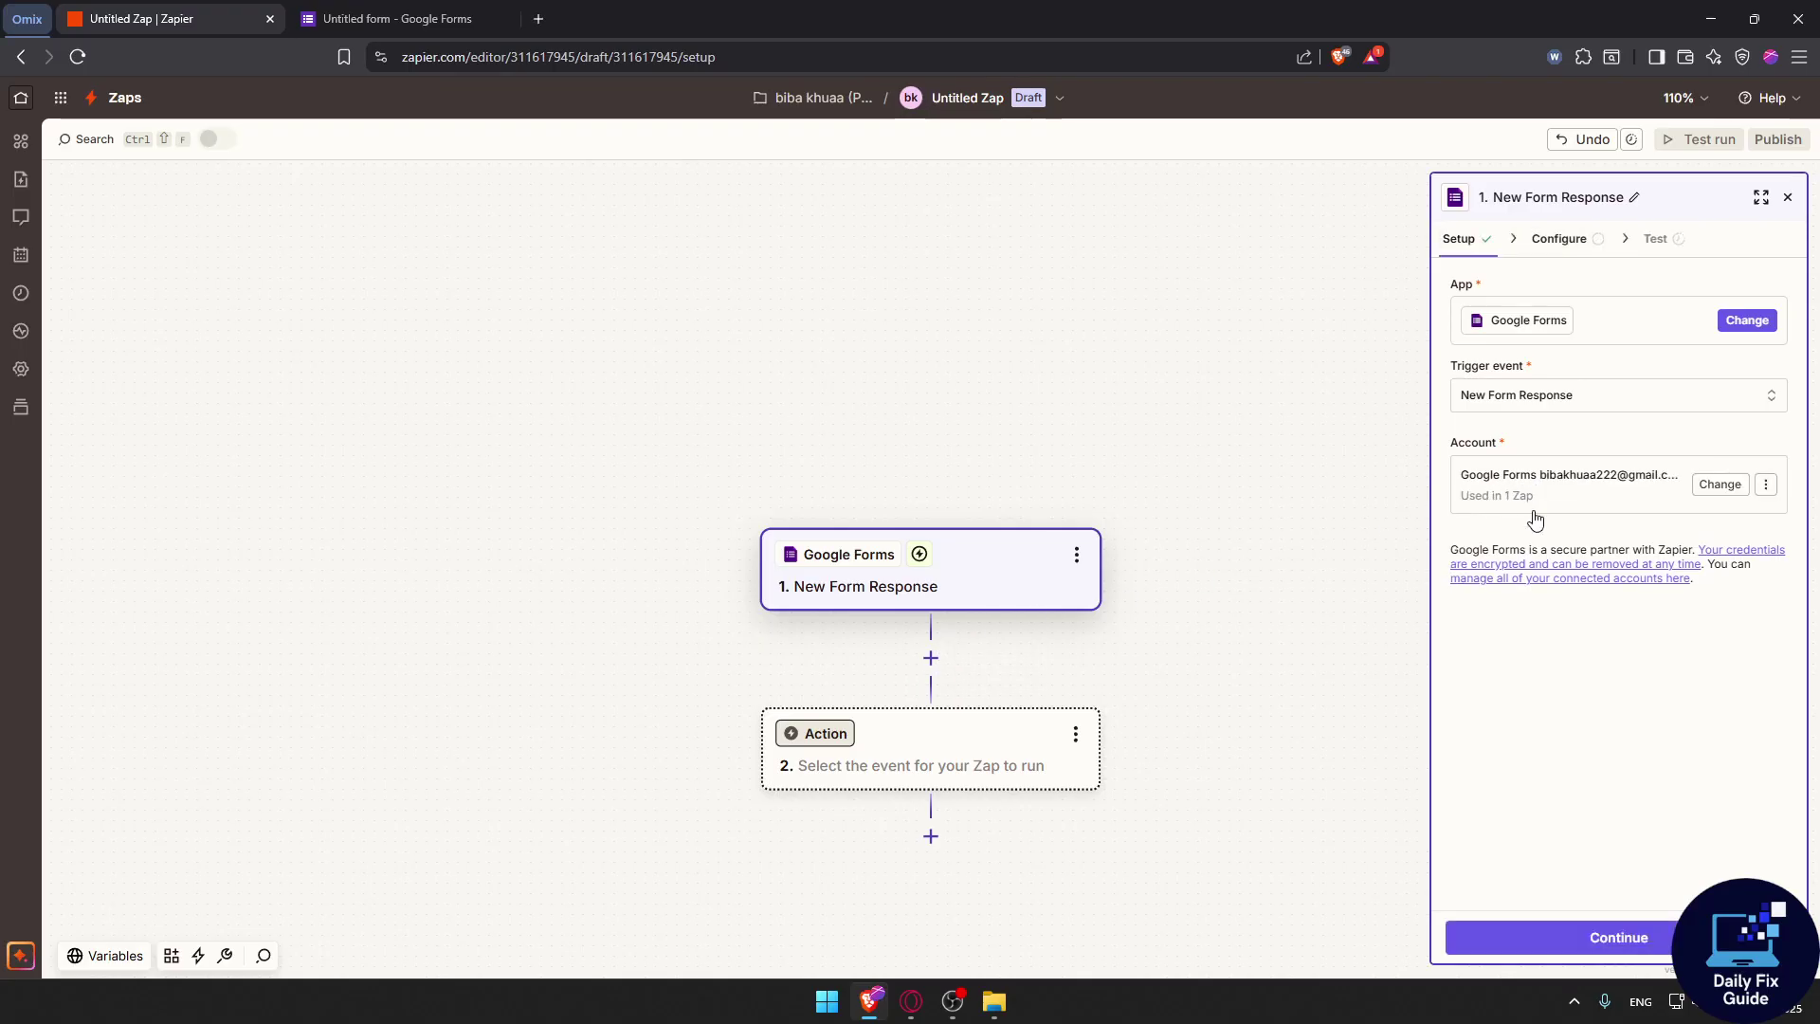
pyautogui.click(1596, 935)
# - Choose Notion as the app for the Zap's second step
pyautogui.scroll(-3, 988, 541)
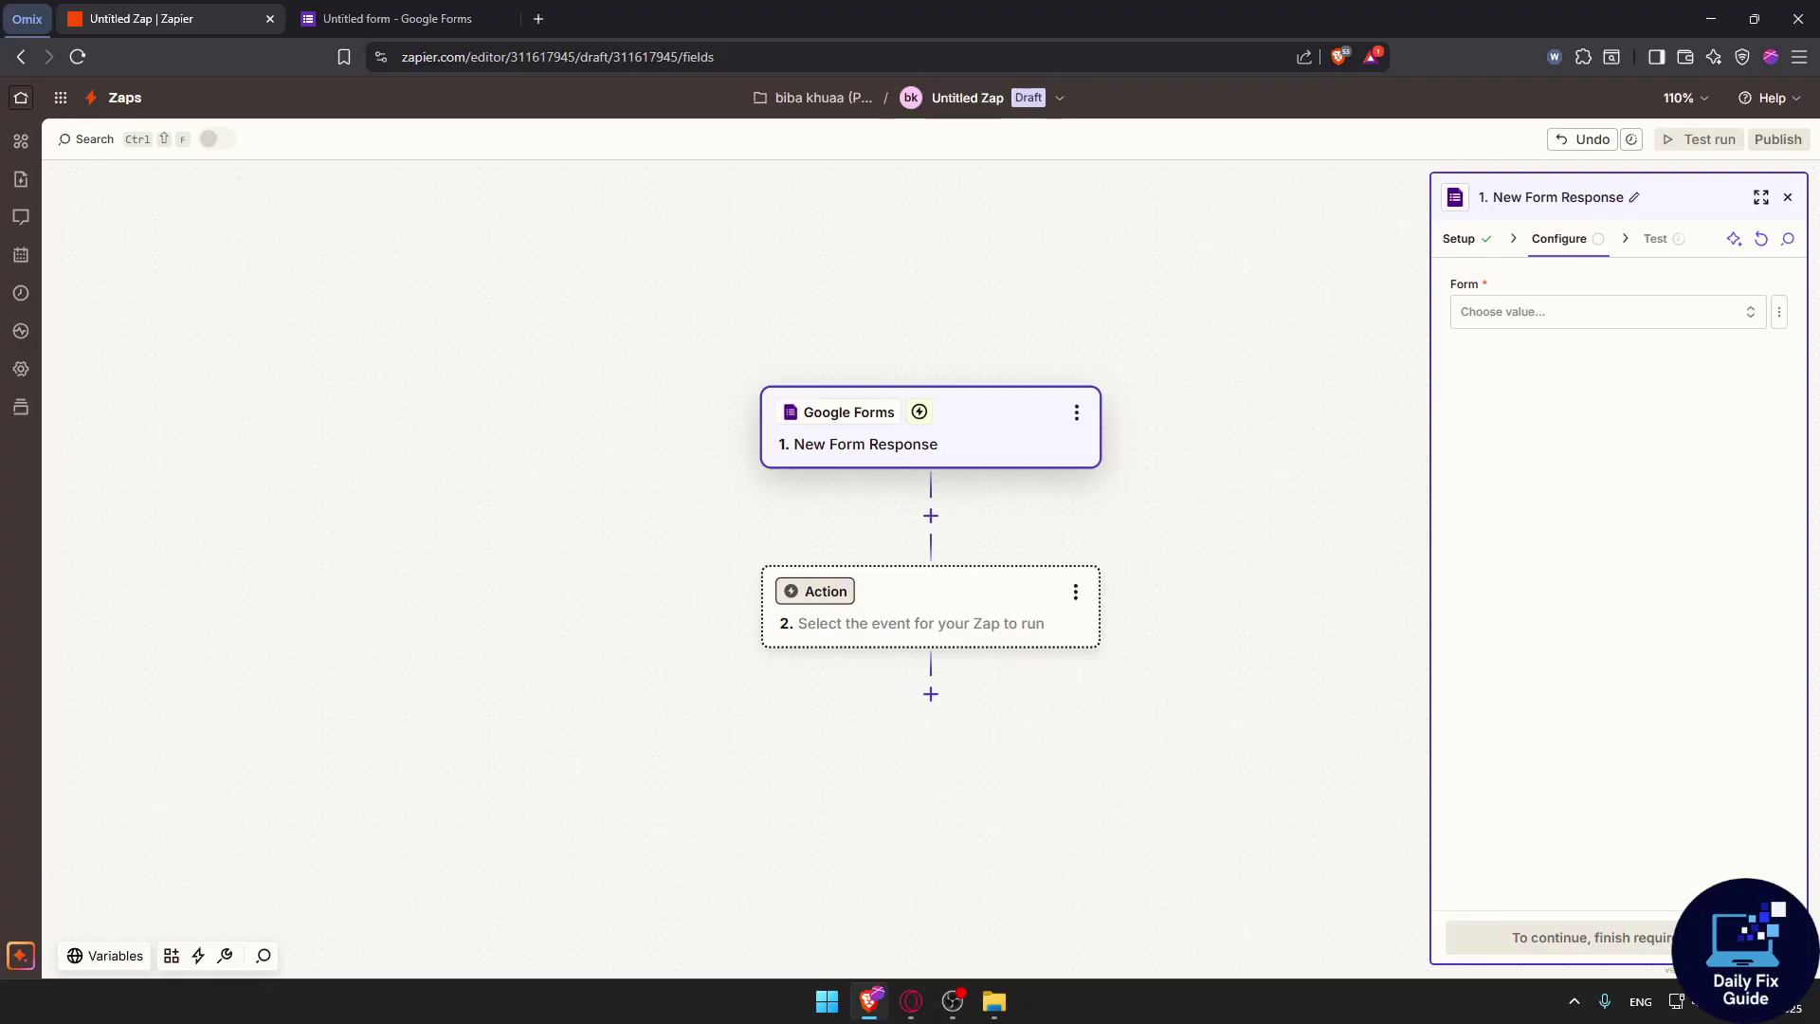
pyautogui.click(971, 627)
pyautogui.write('notion')
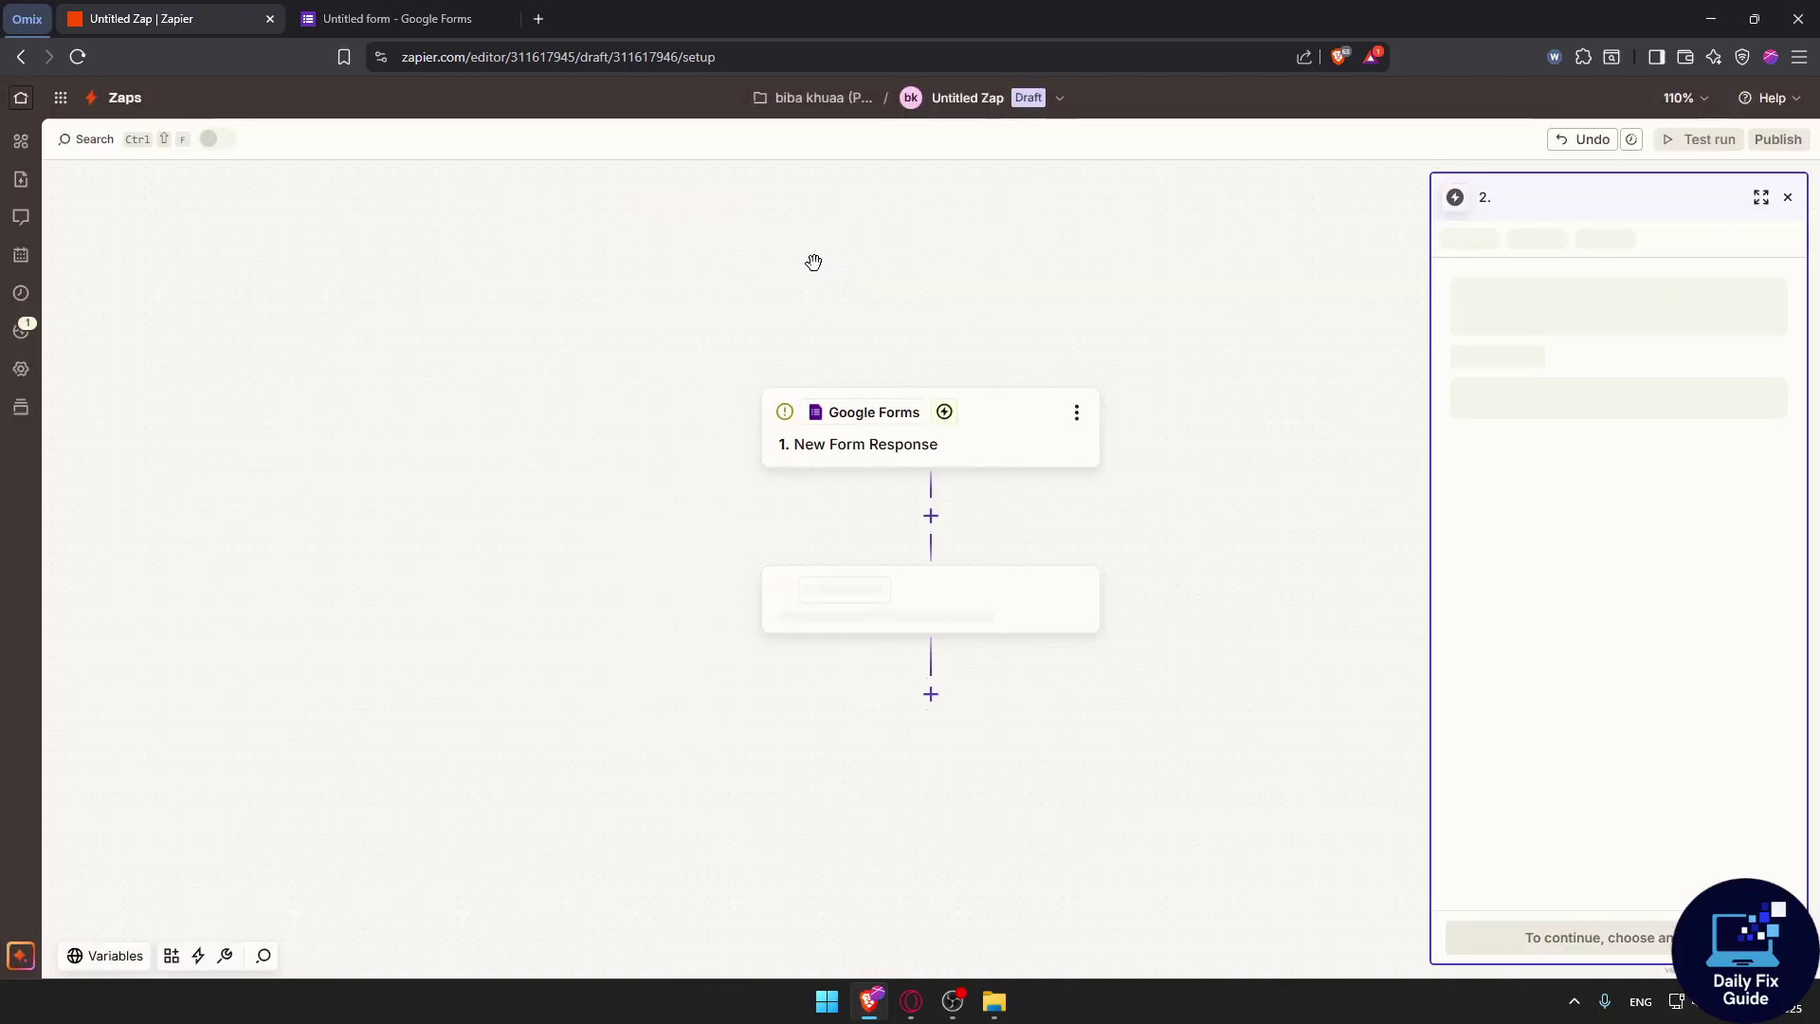
pyautogui.click(815, 268)
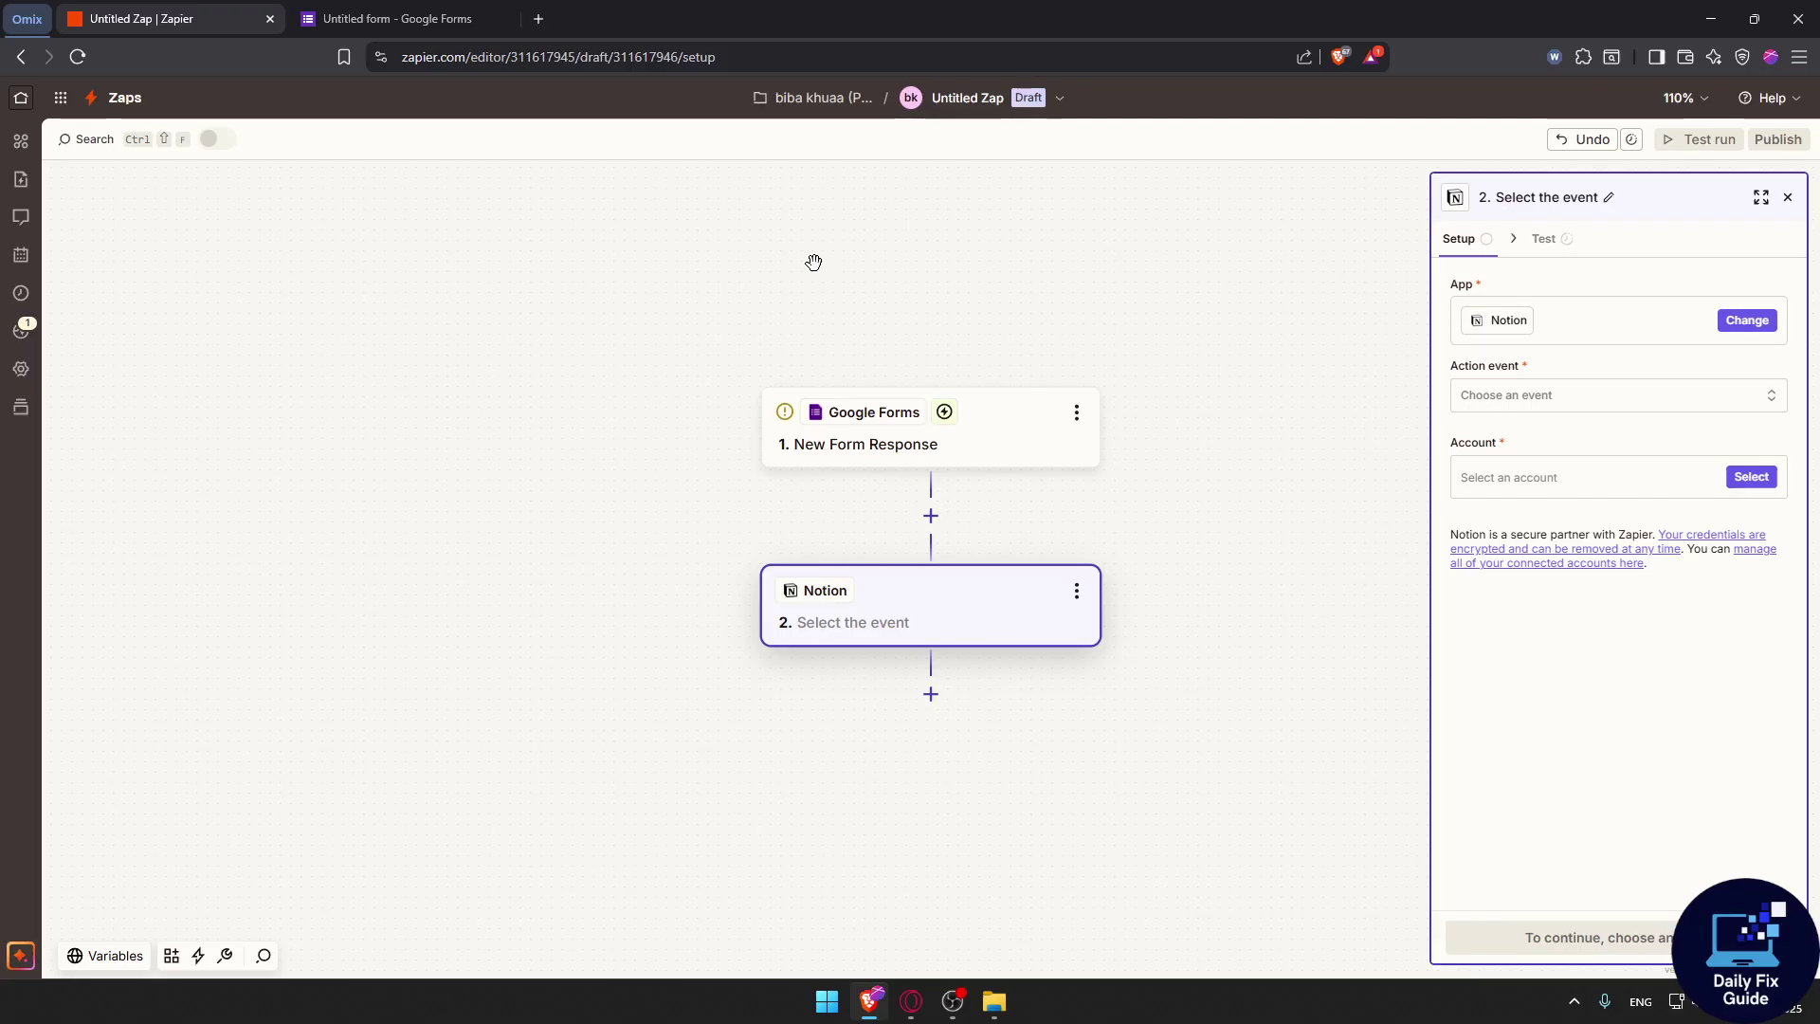
# - Search the standard Notion action events for "add" and "map"
pyautogui.click(1655, 405)
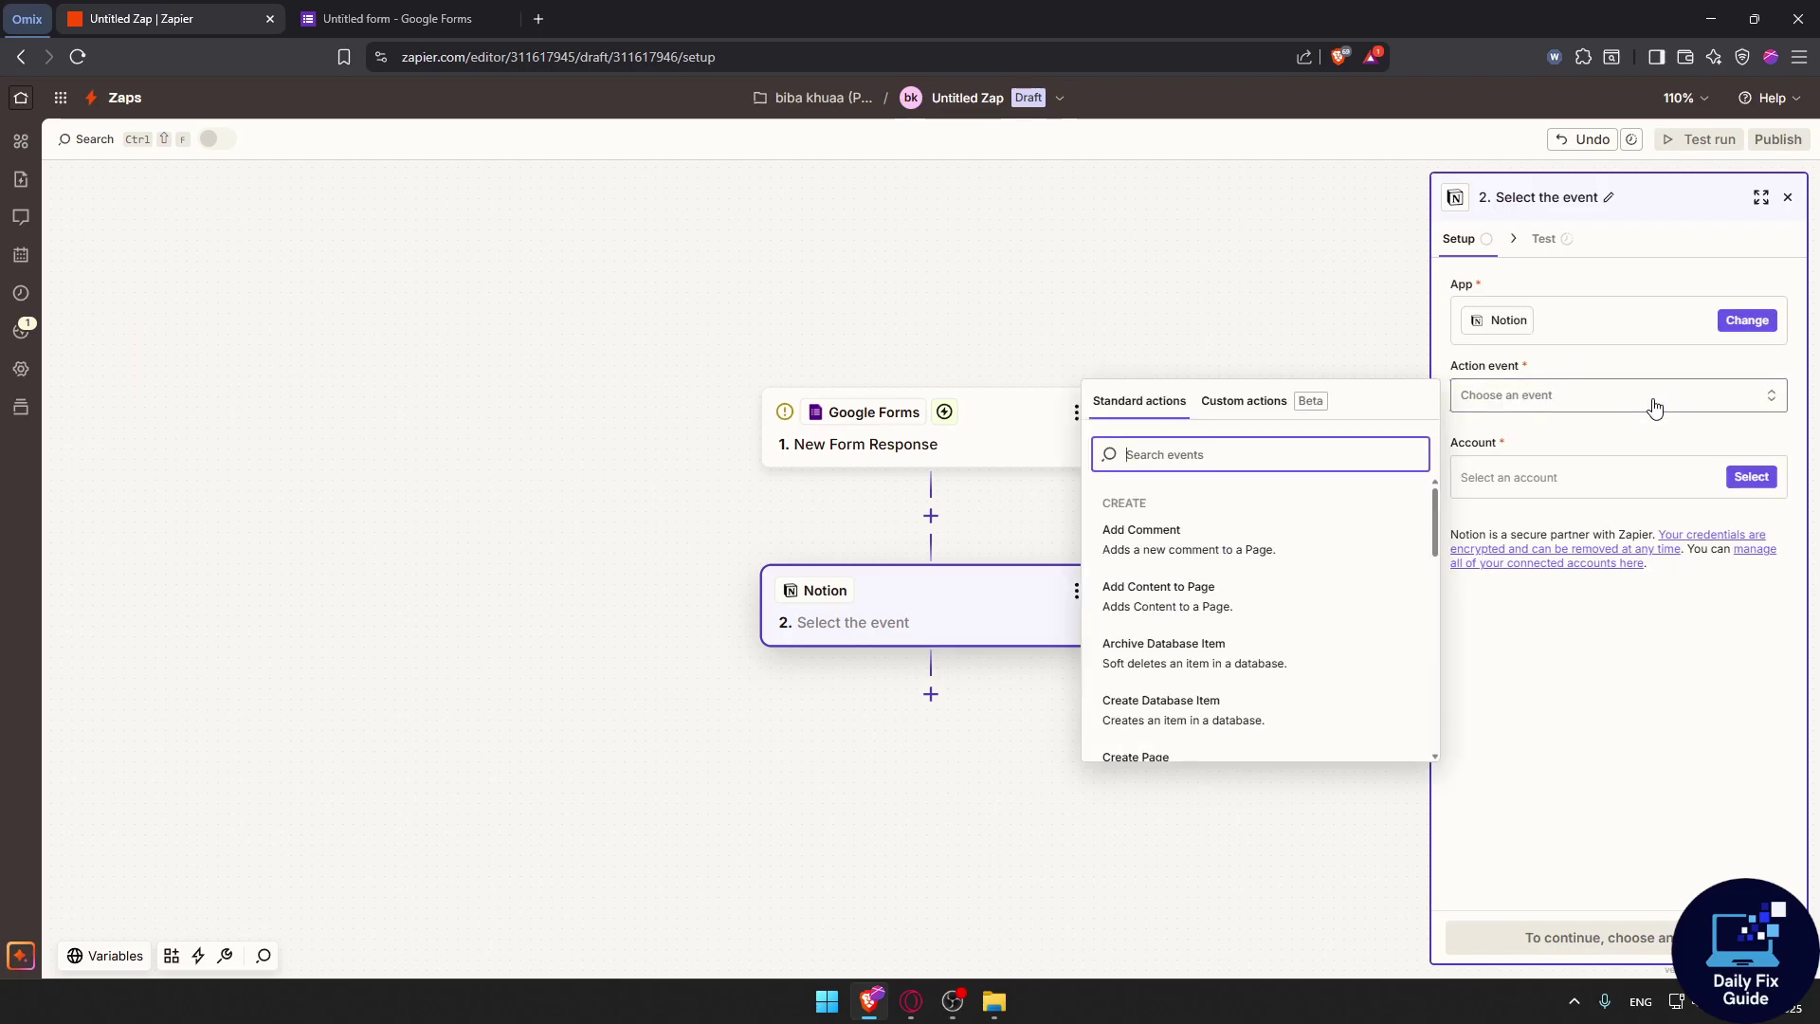
pyautogui.write('add')
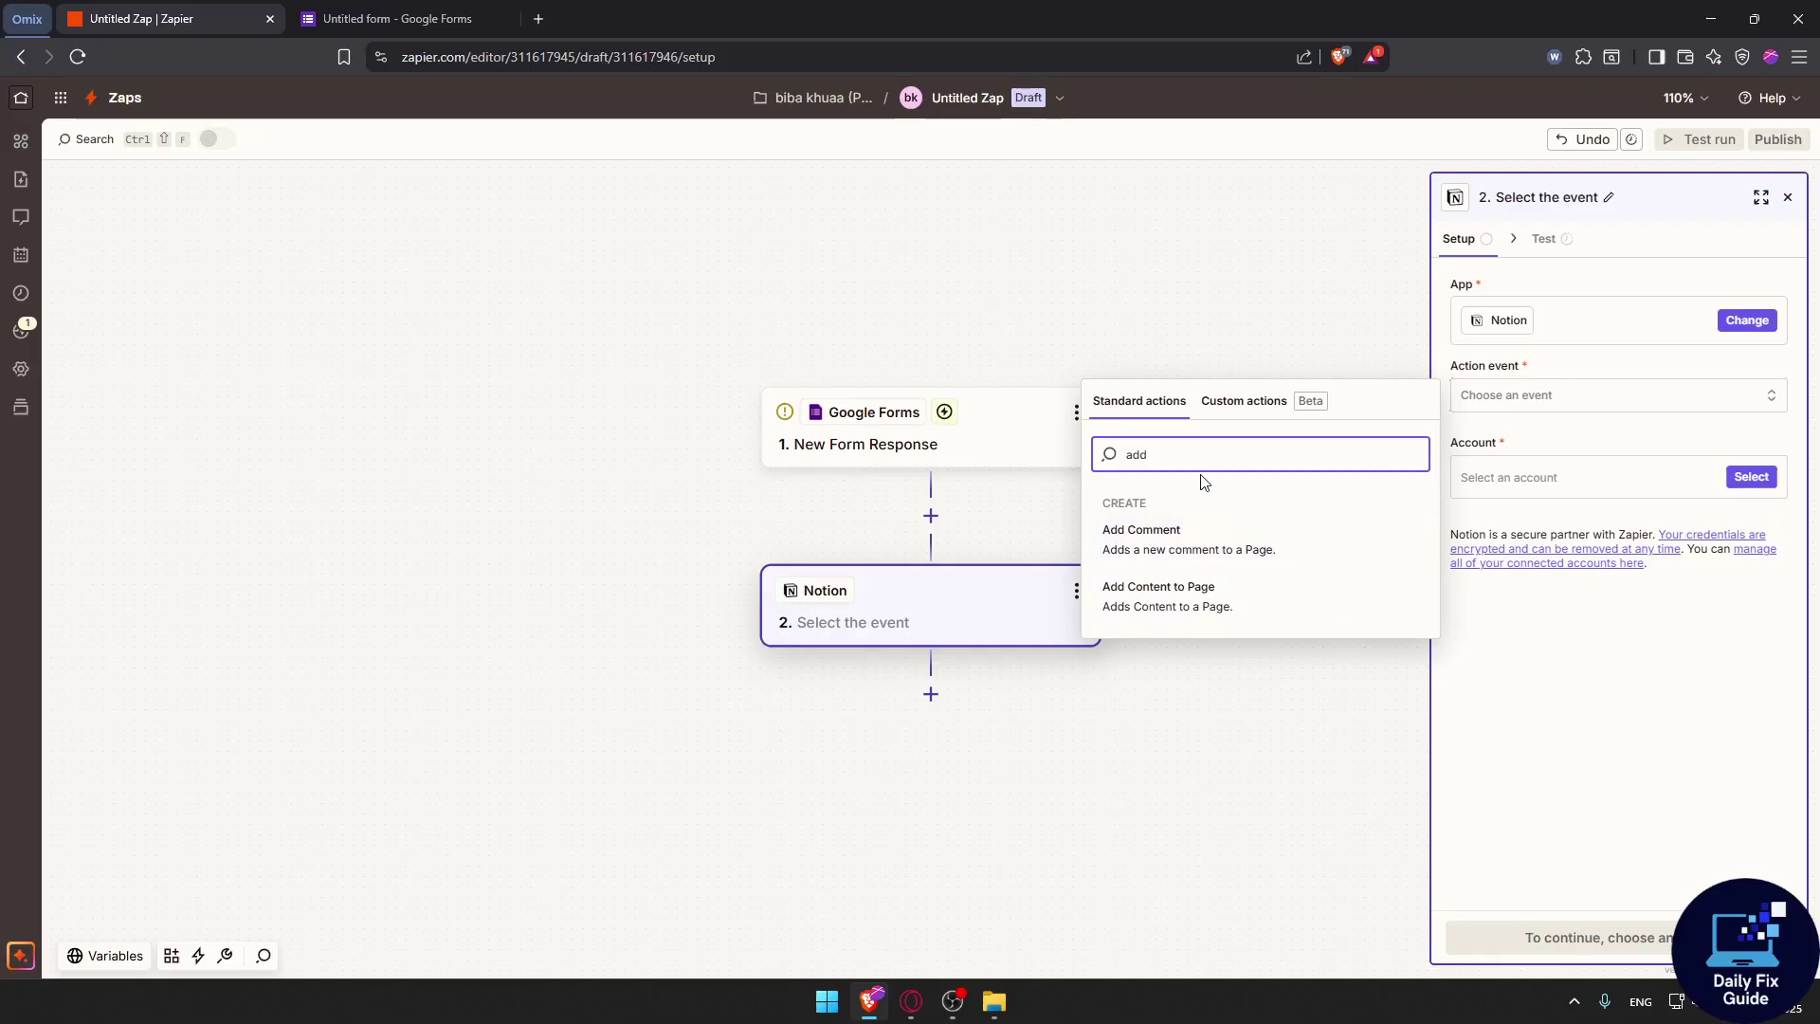
pyautogui.press('BackSpace')
pyautogui.press('BackSpace')
pyautogui.press('BackSpace')
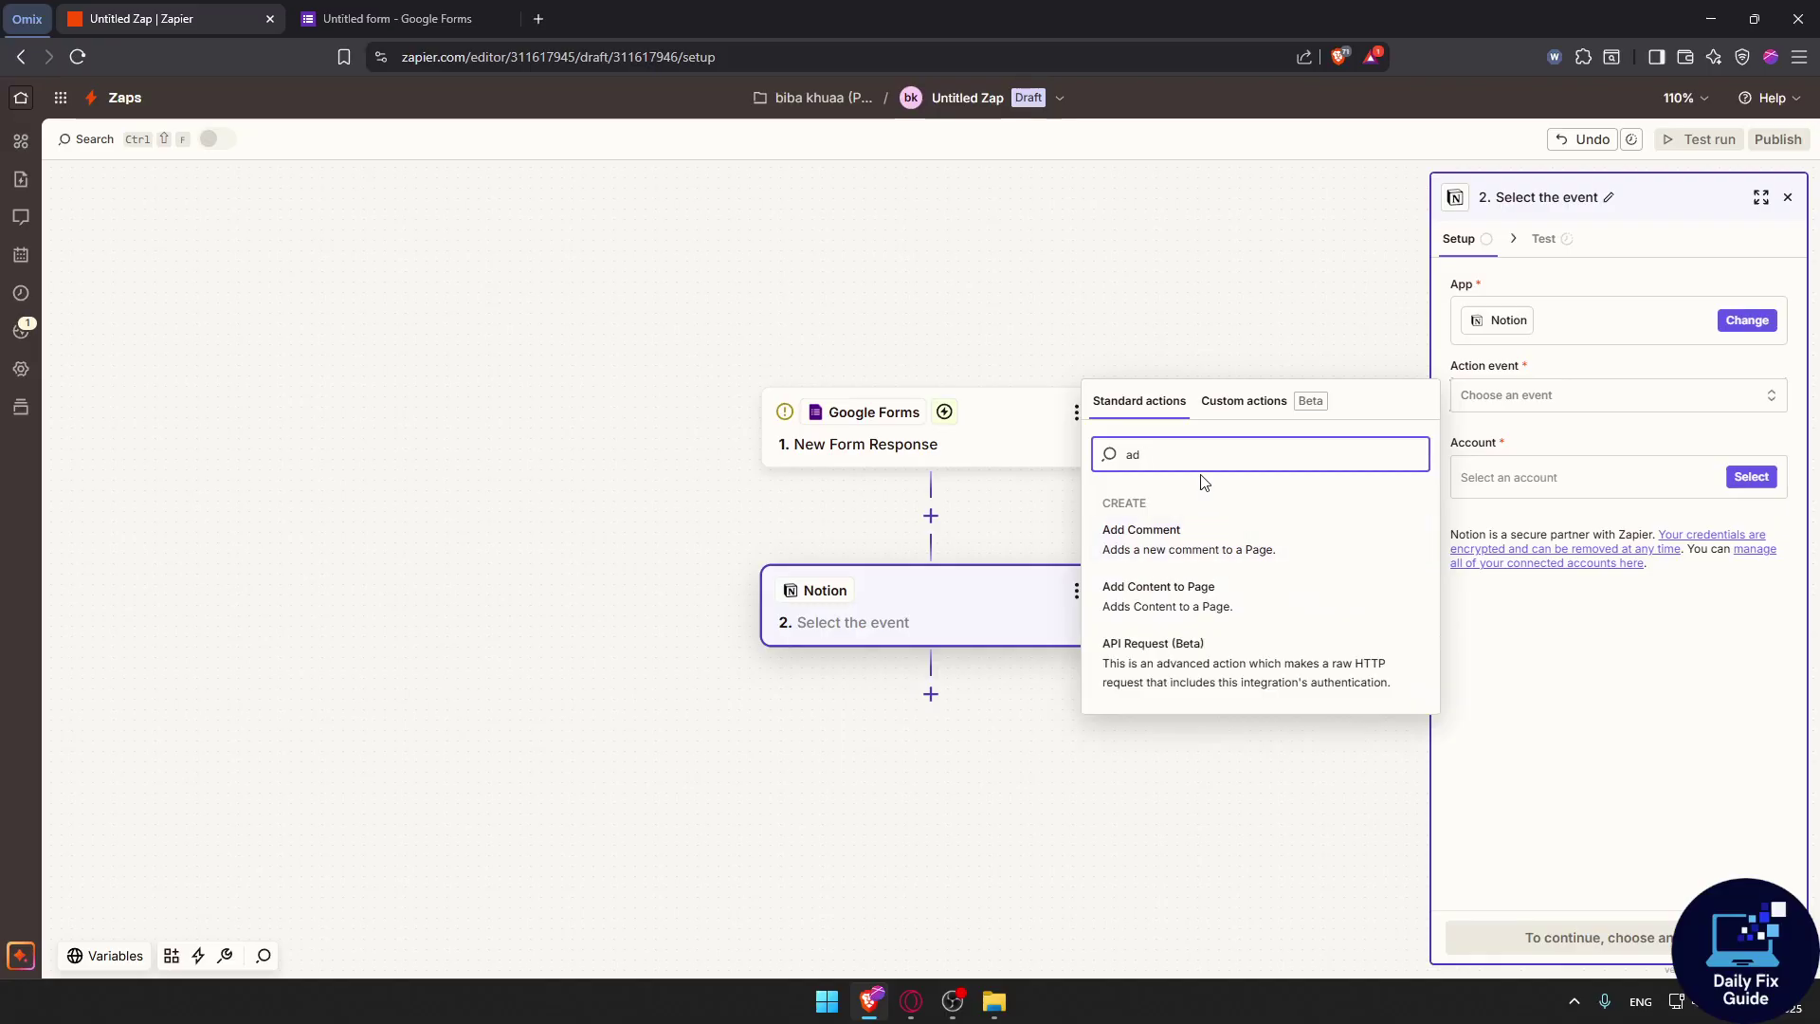
pyautogui.write('map')
pyautogui.press('BackSpace')
pyautogui.press('BackSpace')
pyautogui.press('BackSpace')
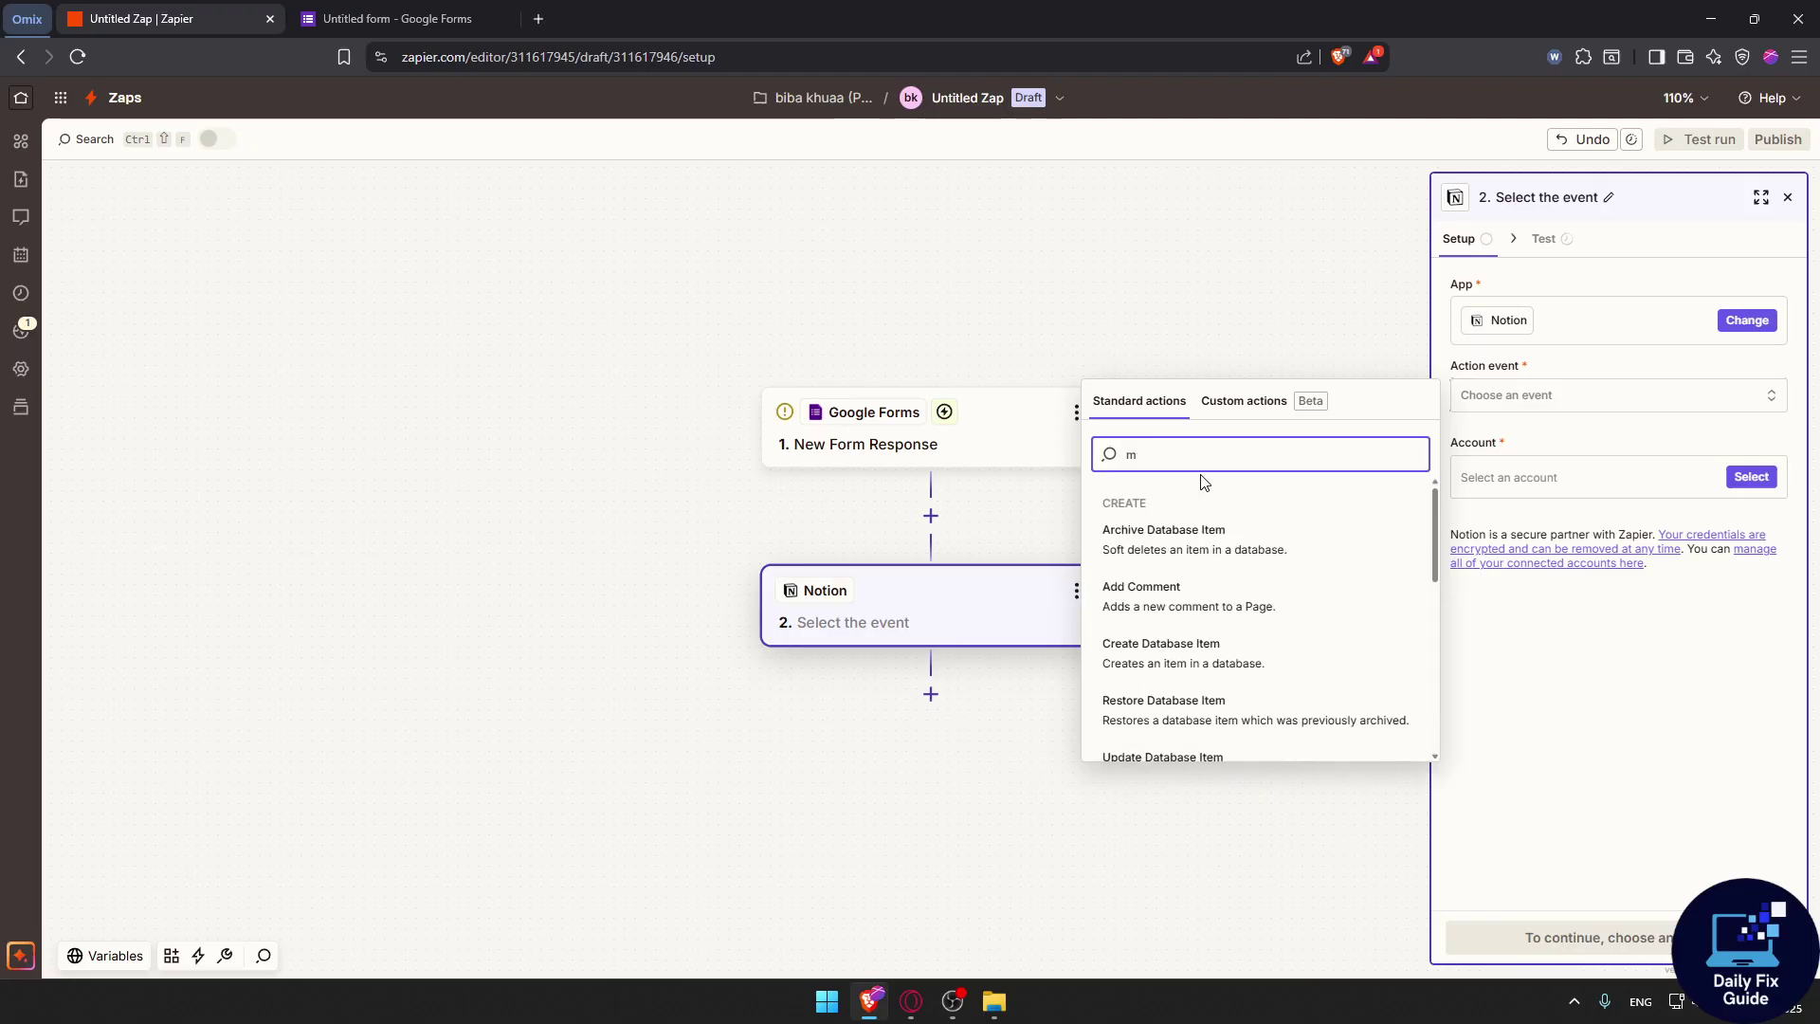
# - Examine the AI custom action builder for Notion and the accounts available for the Notion step
pyautogui.click(1245, 408)
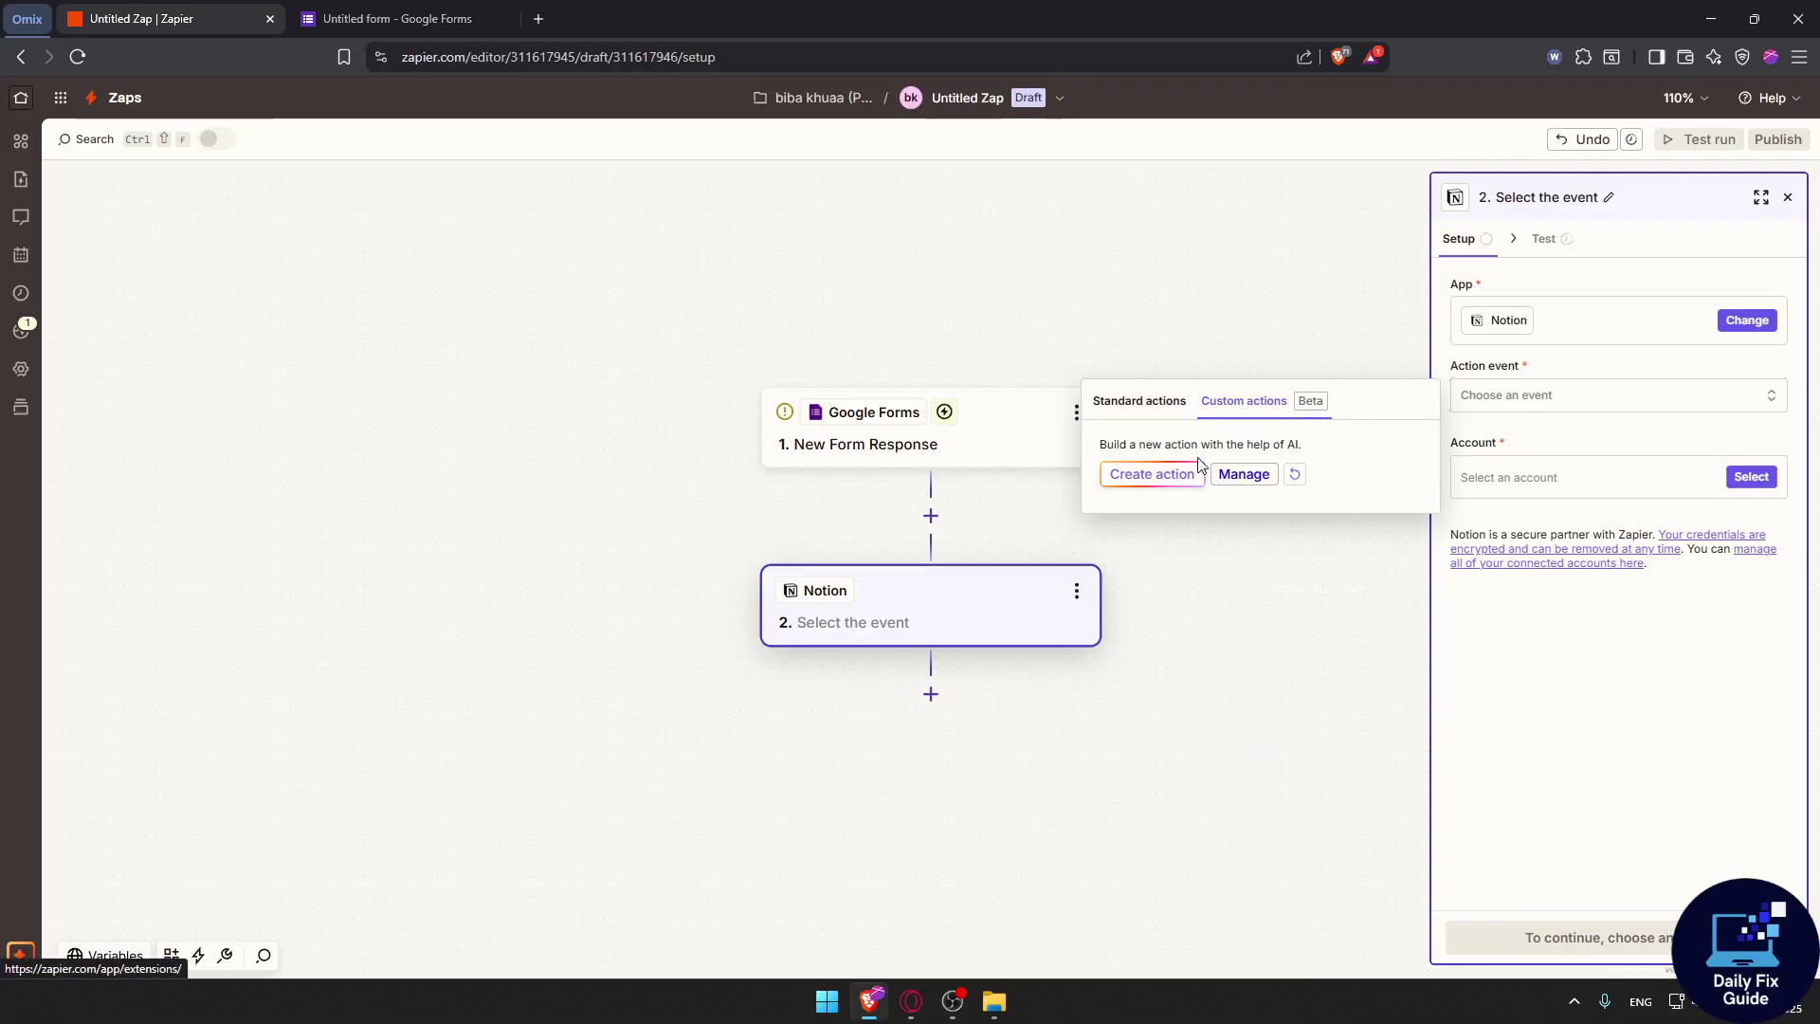
pyautogui.hotkey('ctrl', '-')
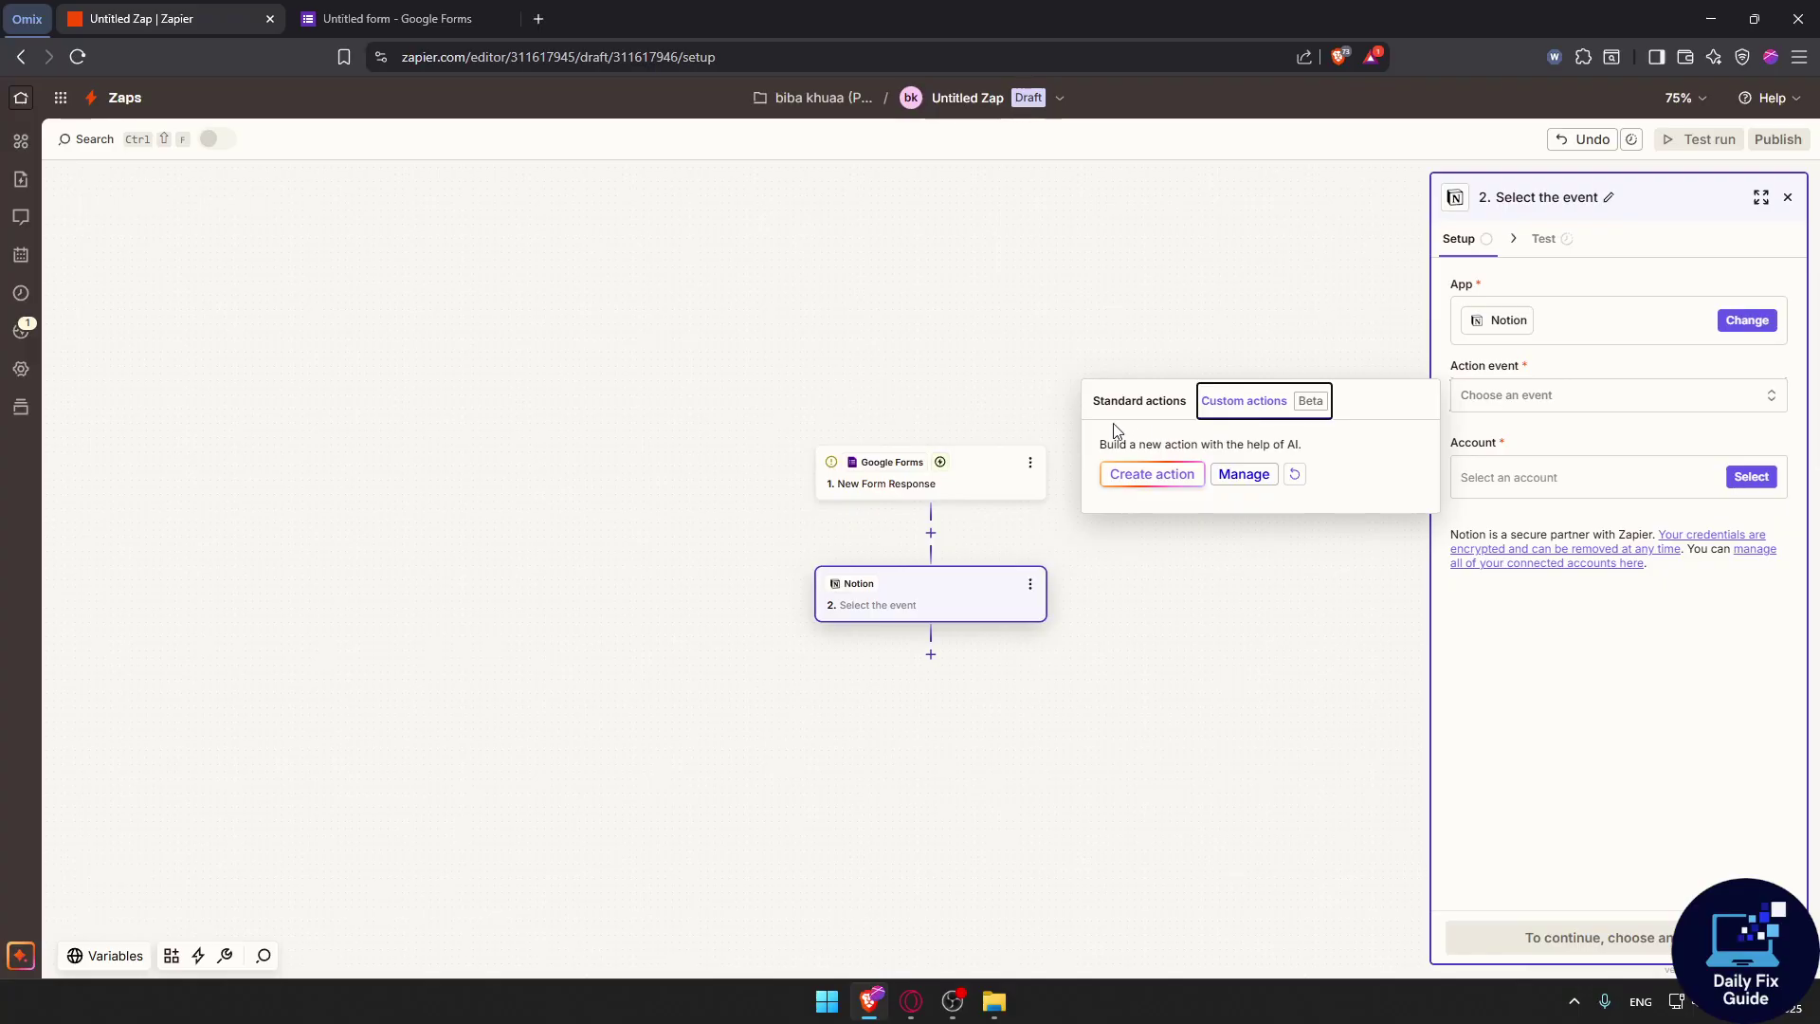
pyautogui.moveTo(1098, 443); pyautogui.dragTo(1300, 446)
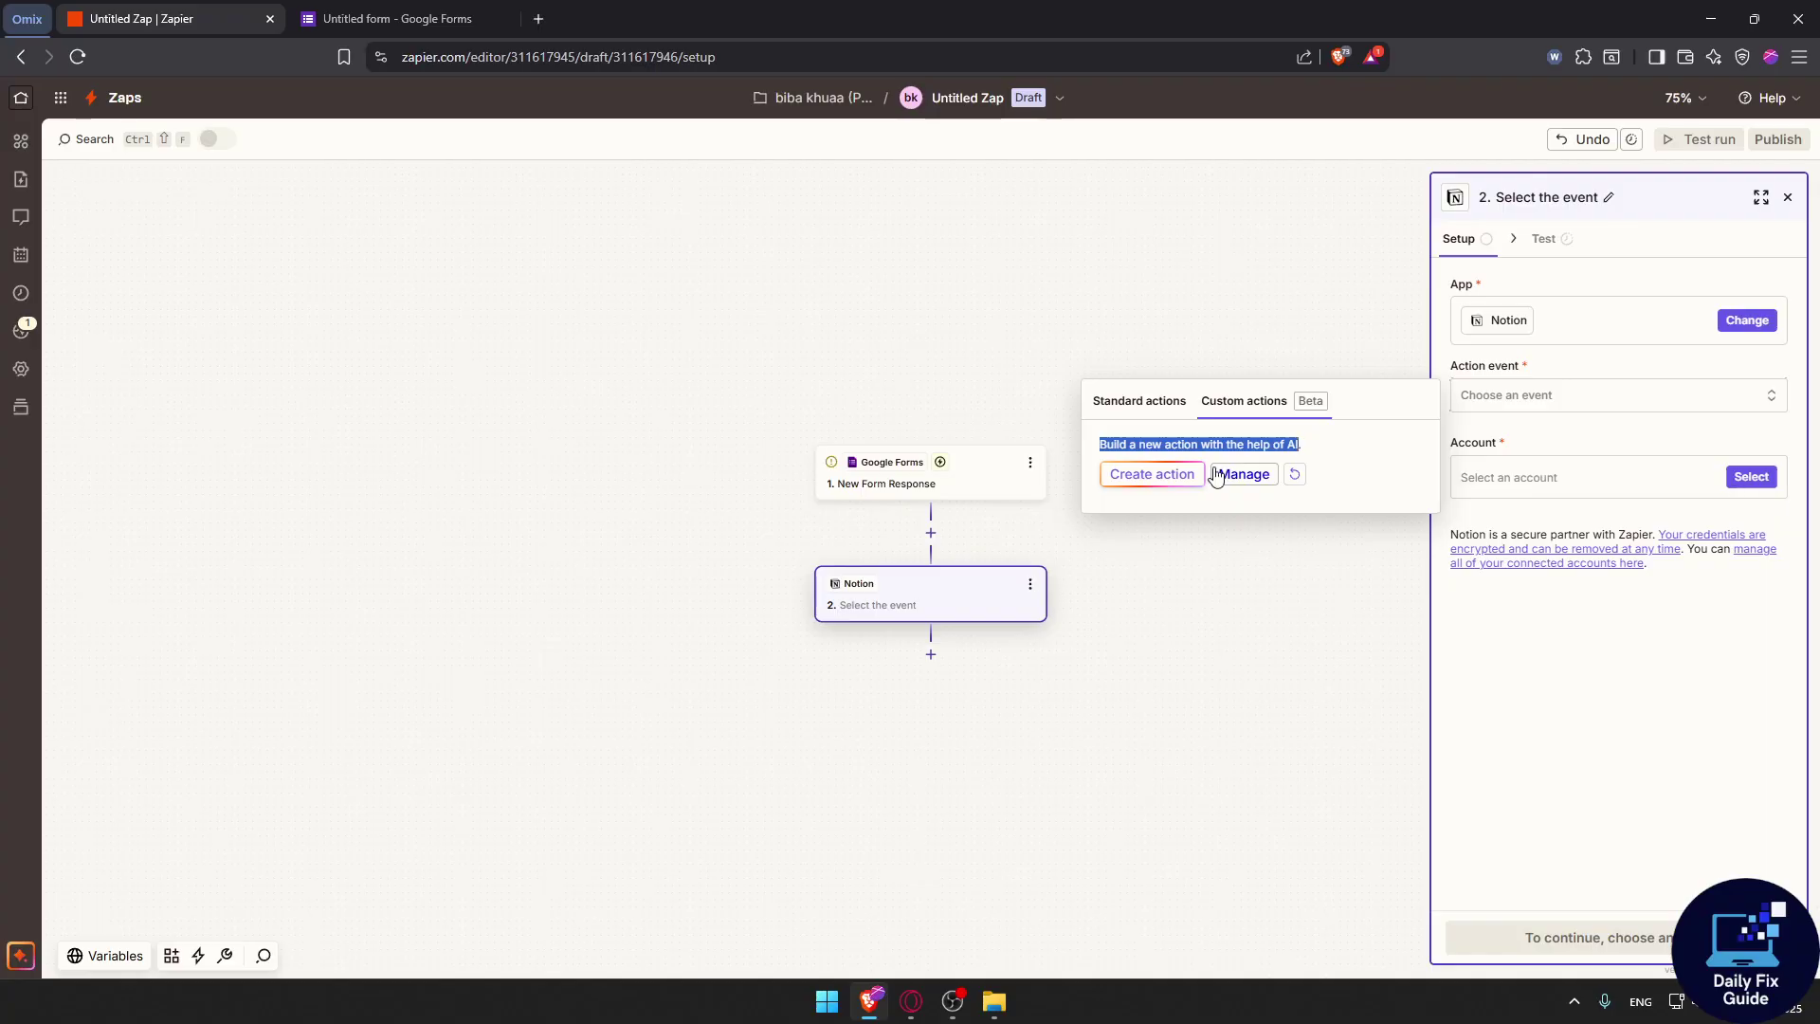
pyautogui.click(1183, 480)
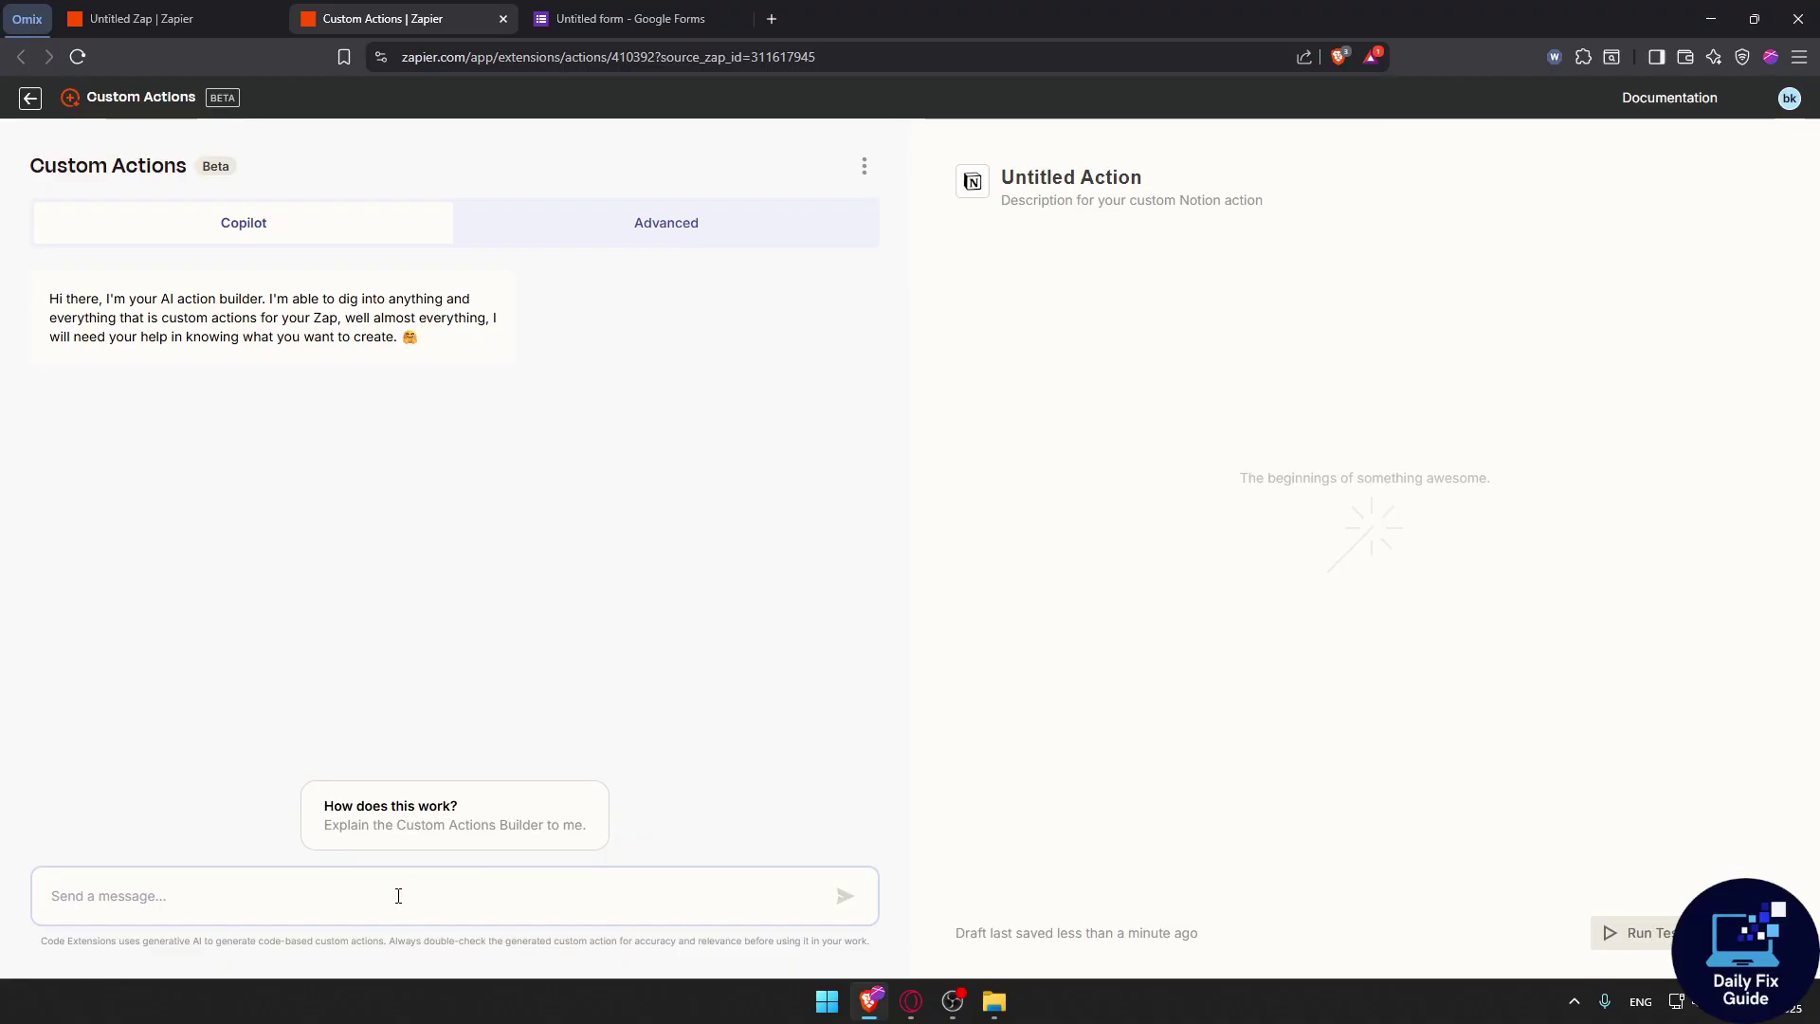
pyautogui.click(142, 18)
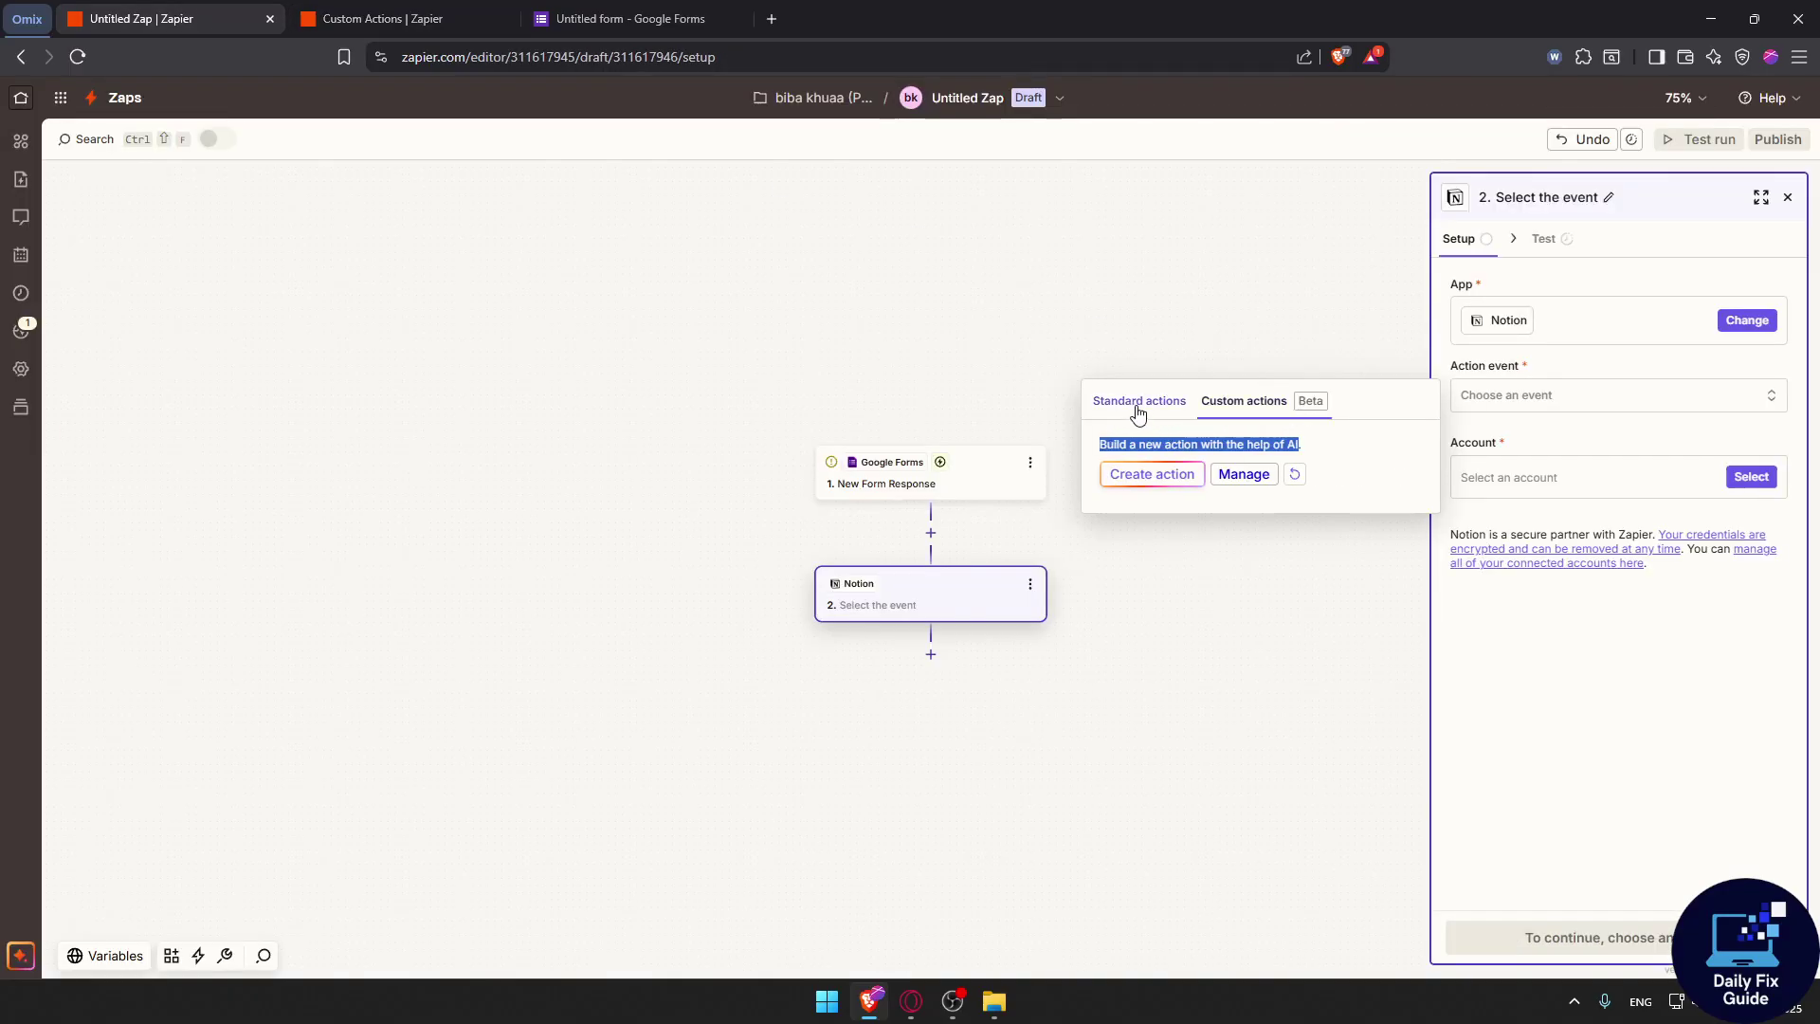
pyautogui.click(1728, 480)
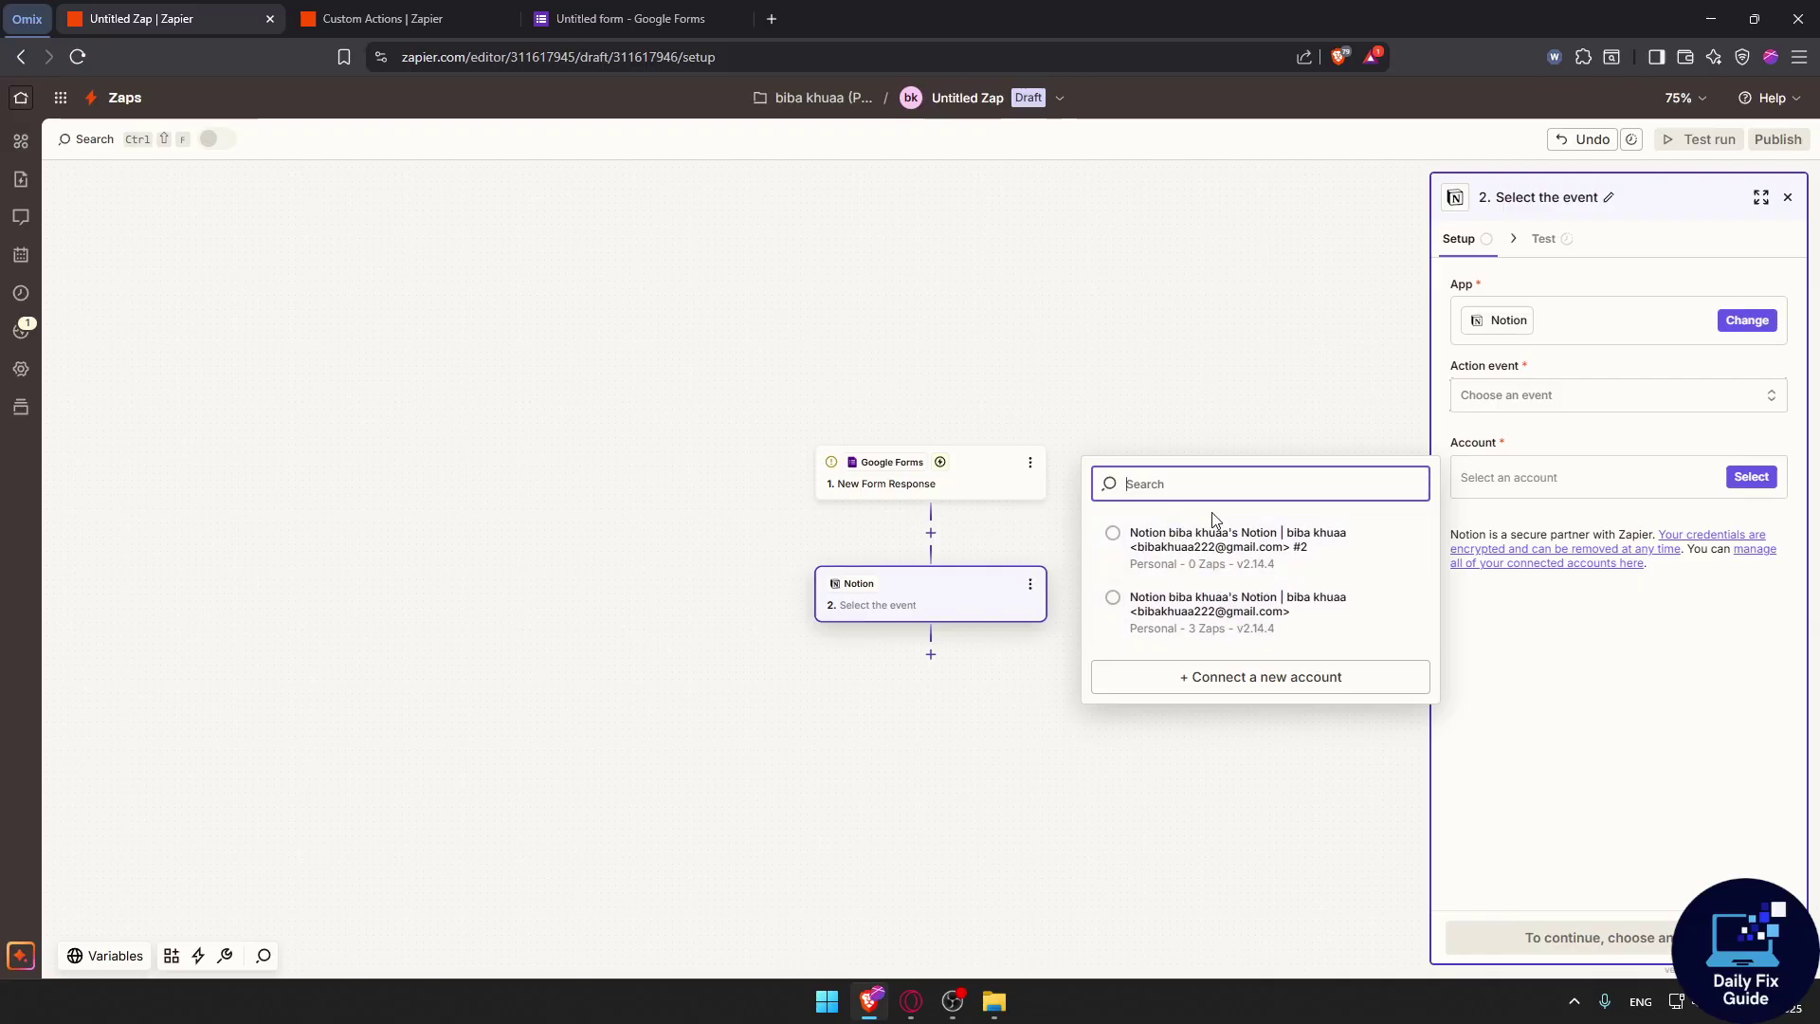
pyautogui.click(1137, 309)
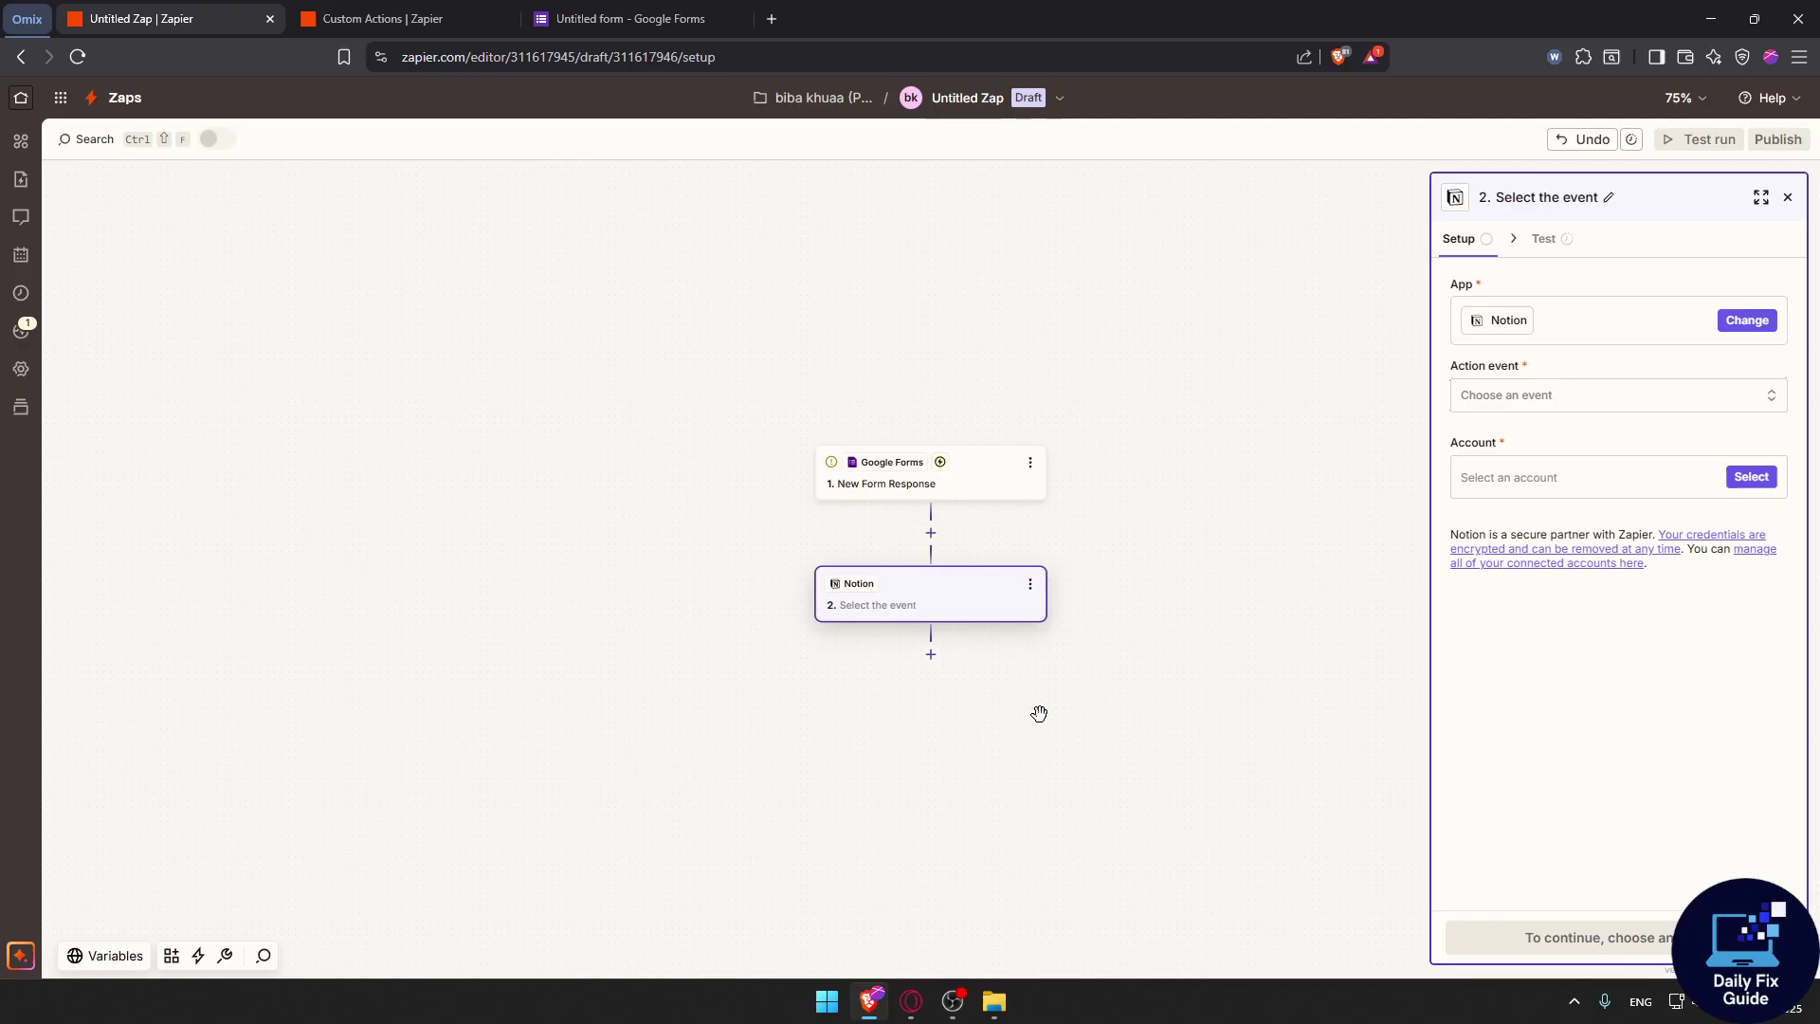
# - Add a Gmail step after the Notion step and set its action event to Send Email
pyautogui.click(933, 658)
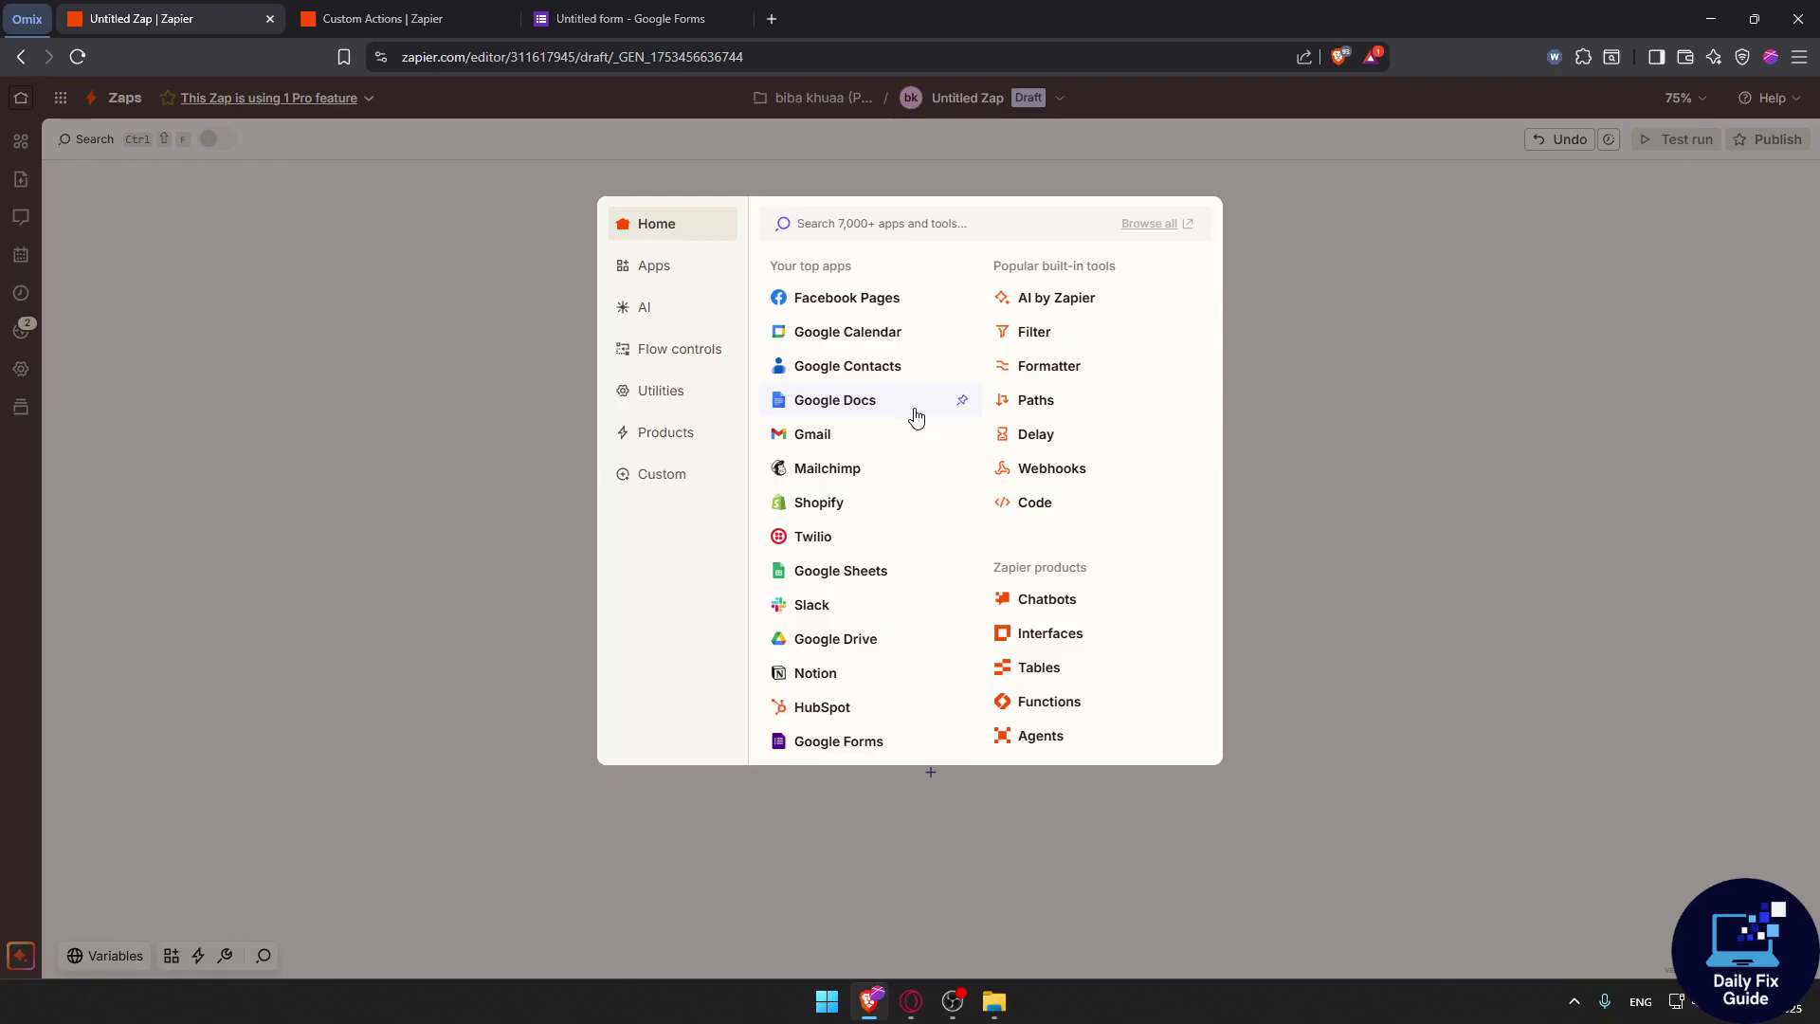
pyautogui.write('gmail')
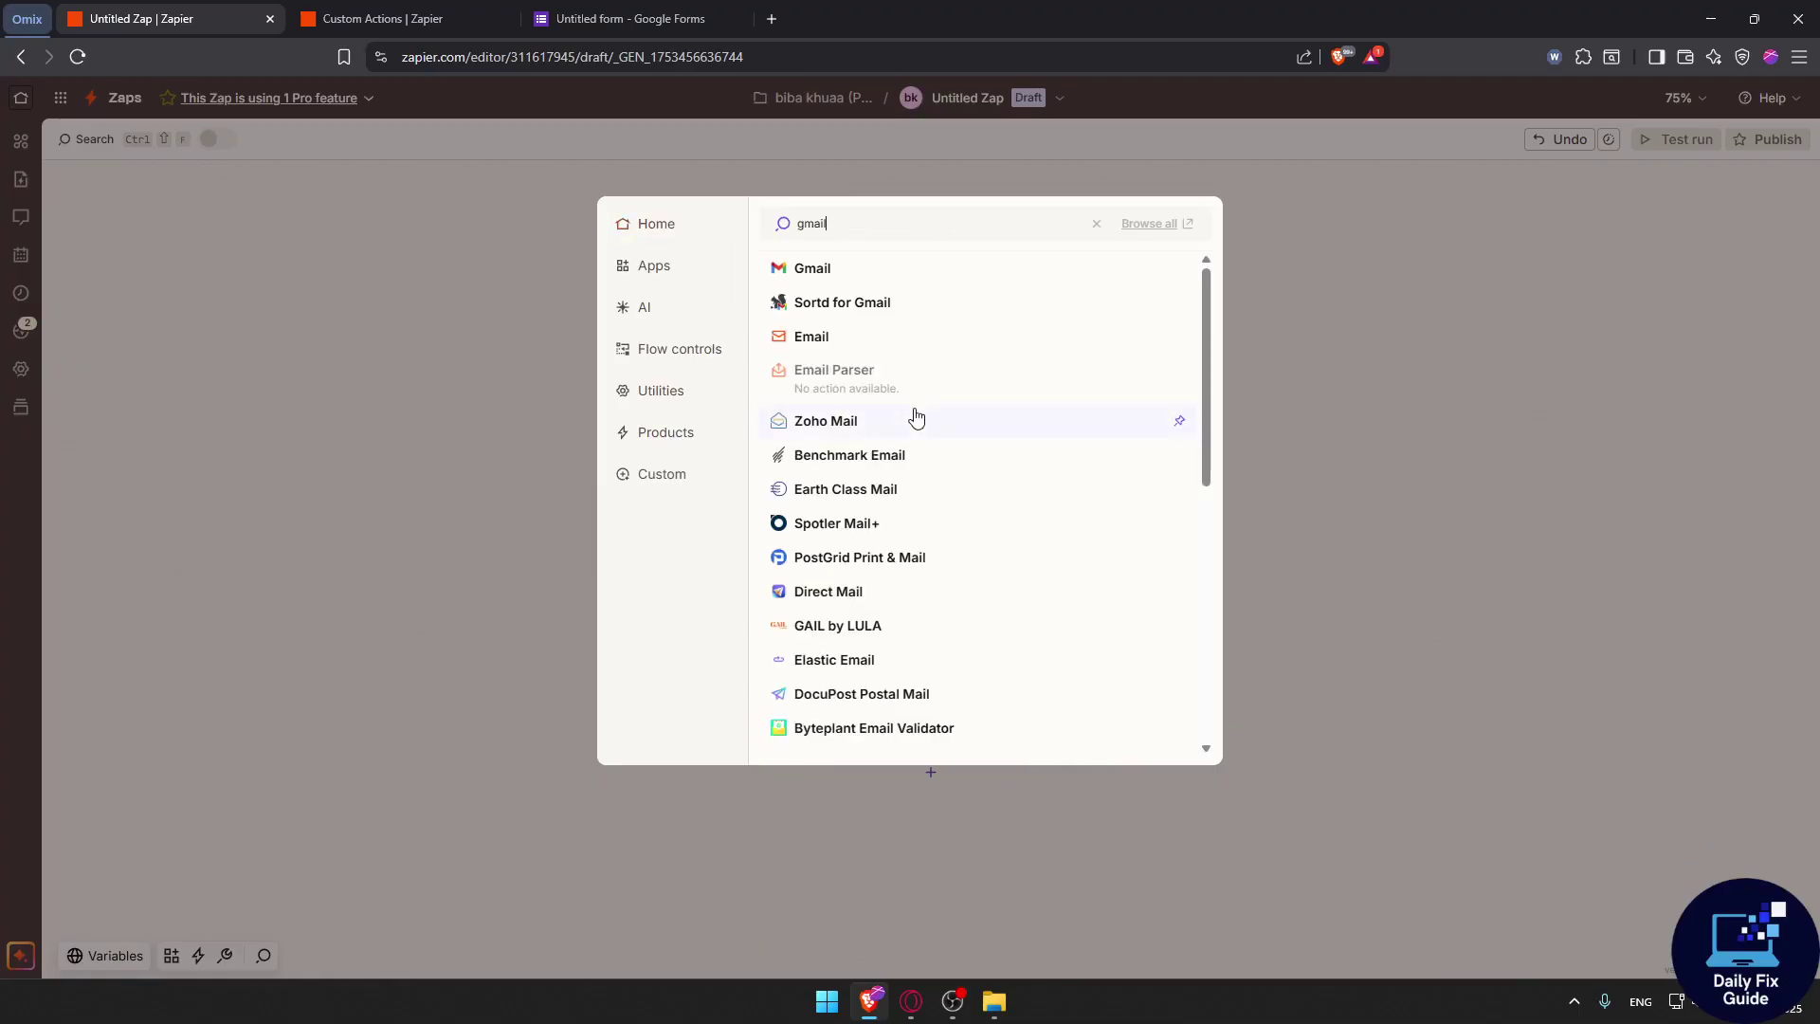
pyautogui.click(834, 267)
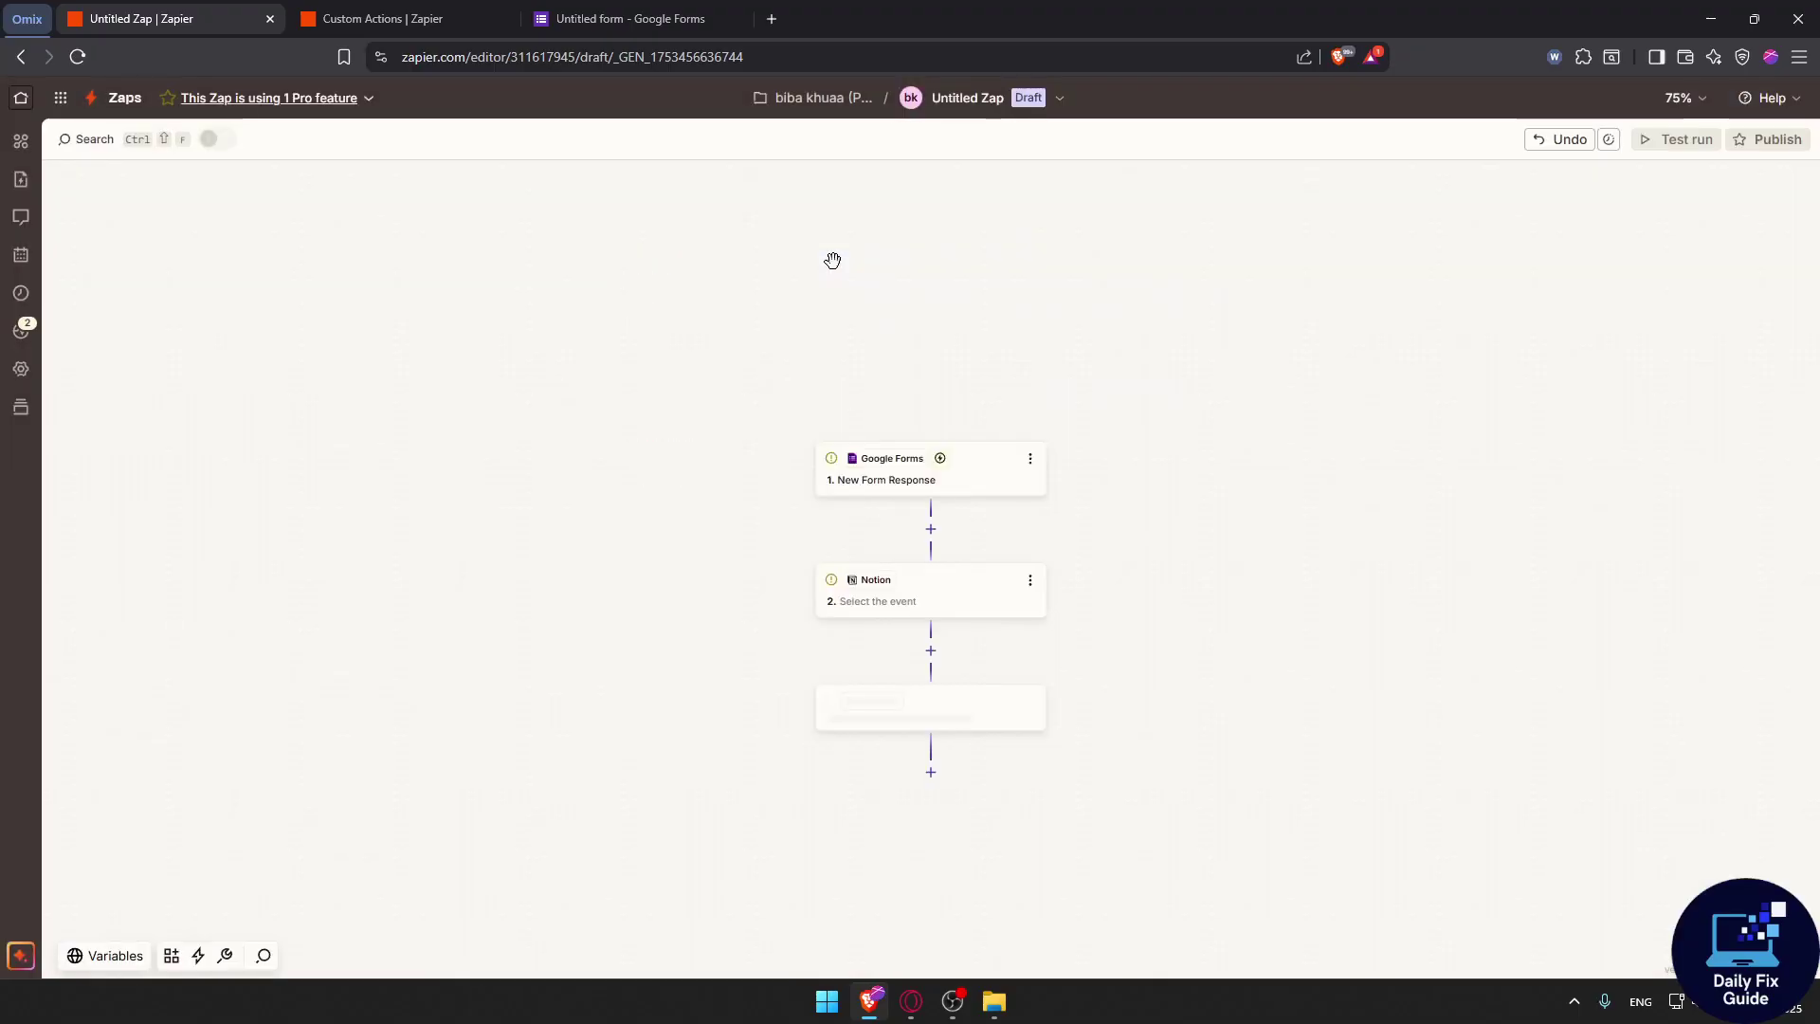
pyautogui.click(1580, 404)
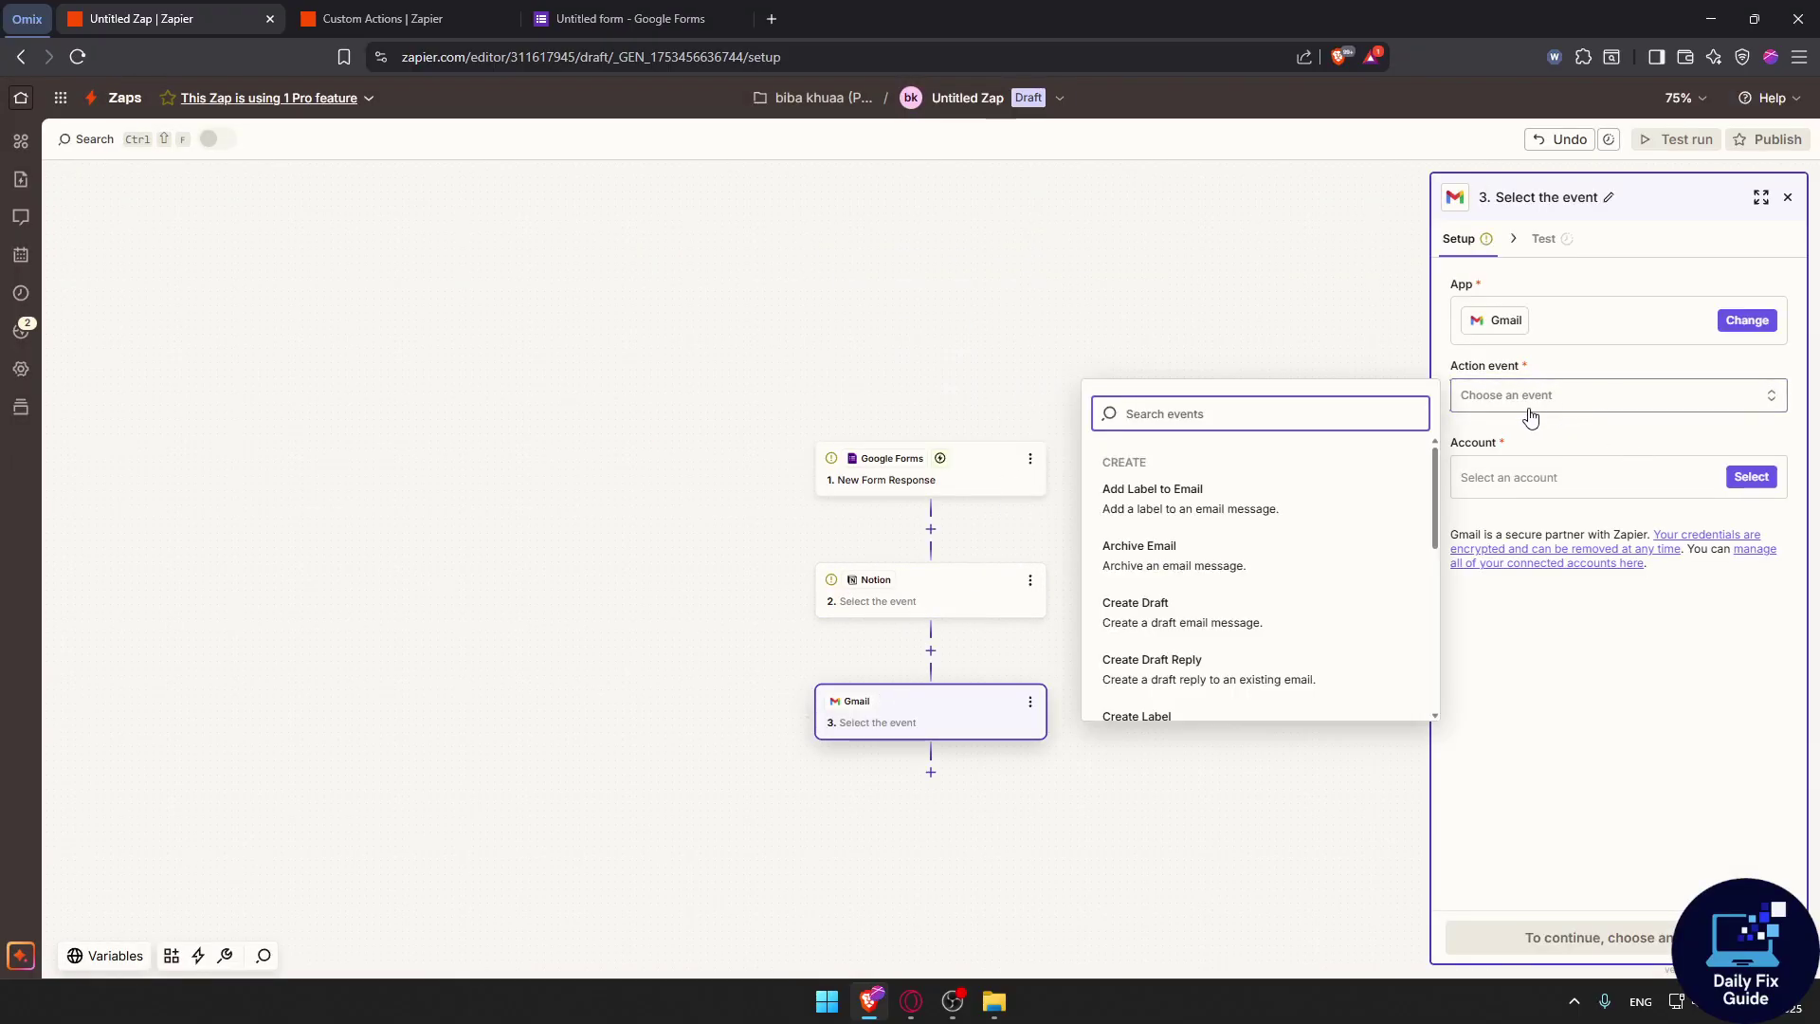
pyautogui.write('send')
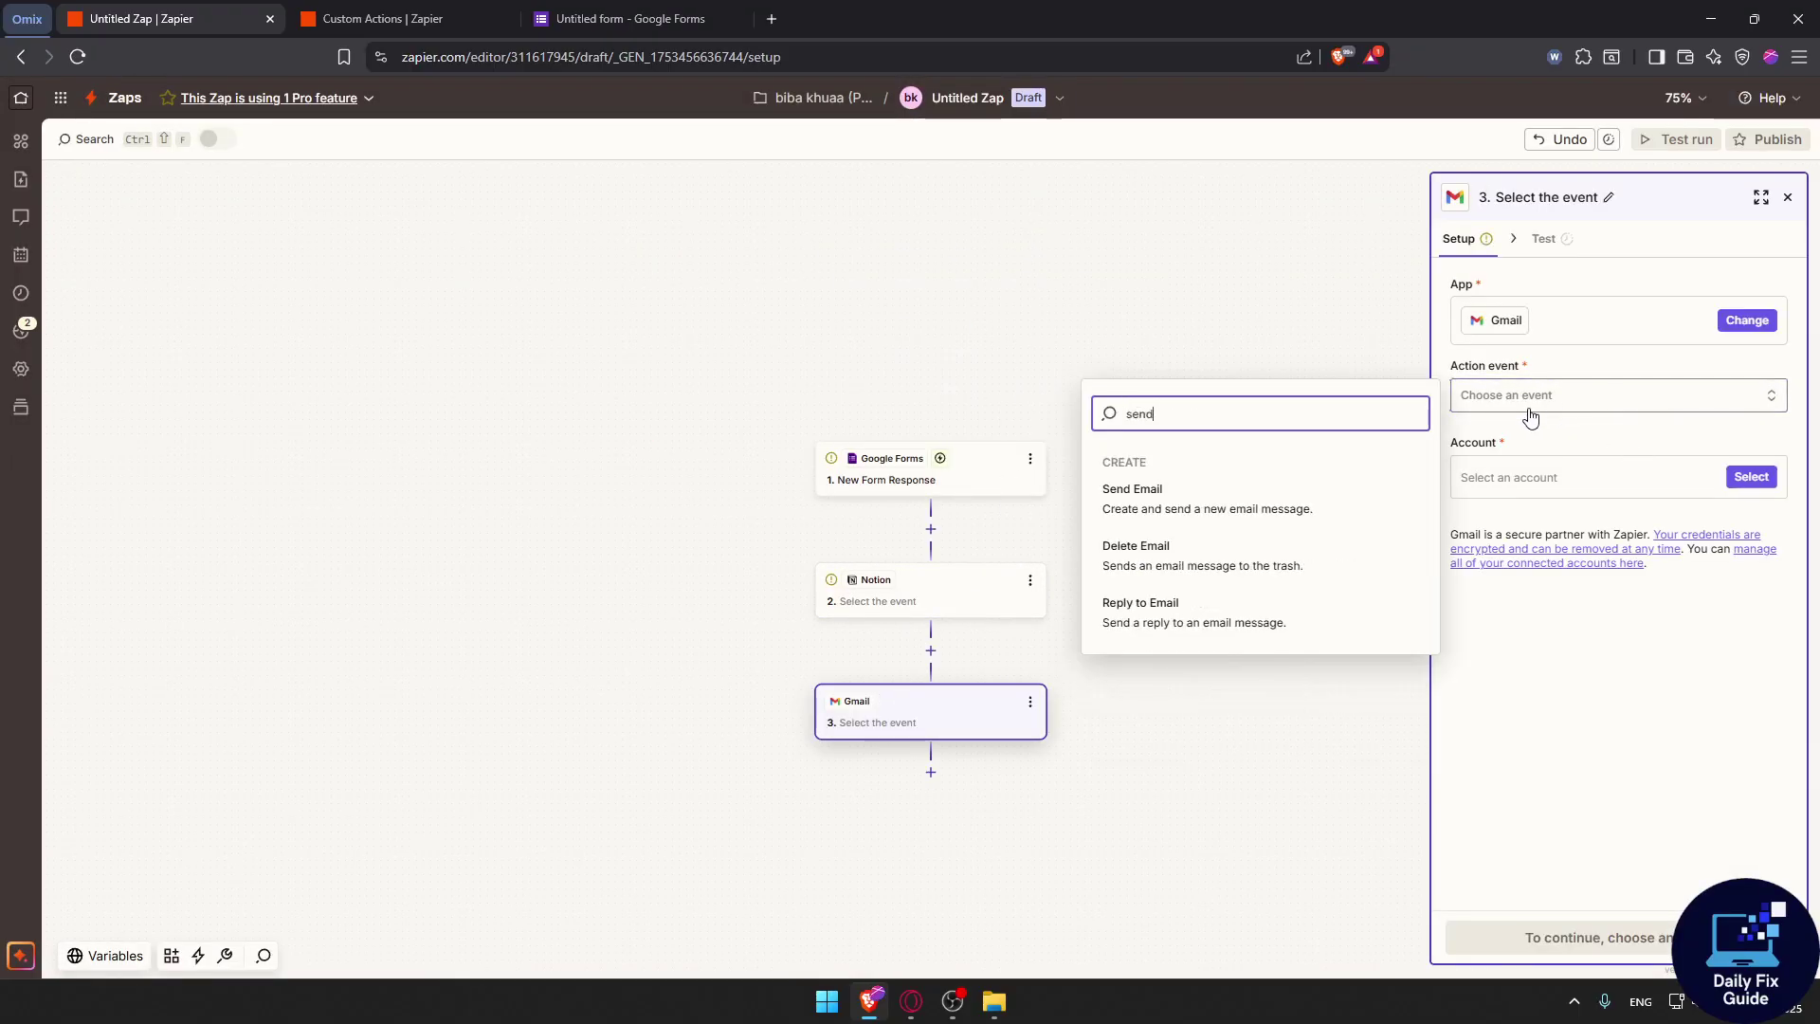
pyautogui.click(1211, 504)
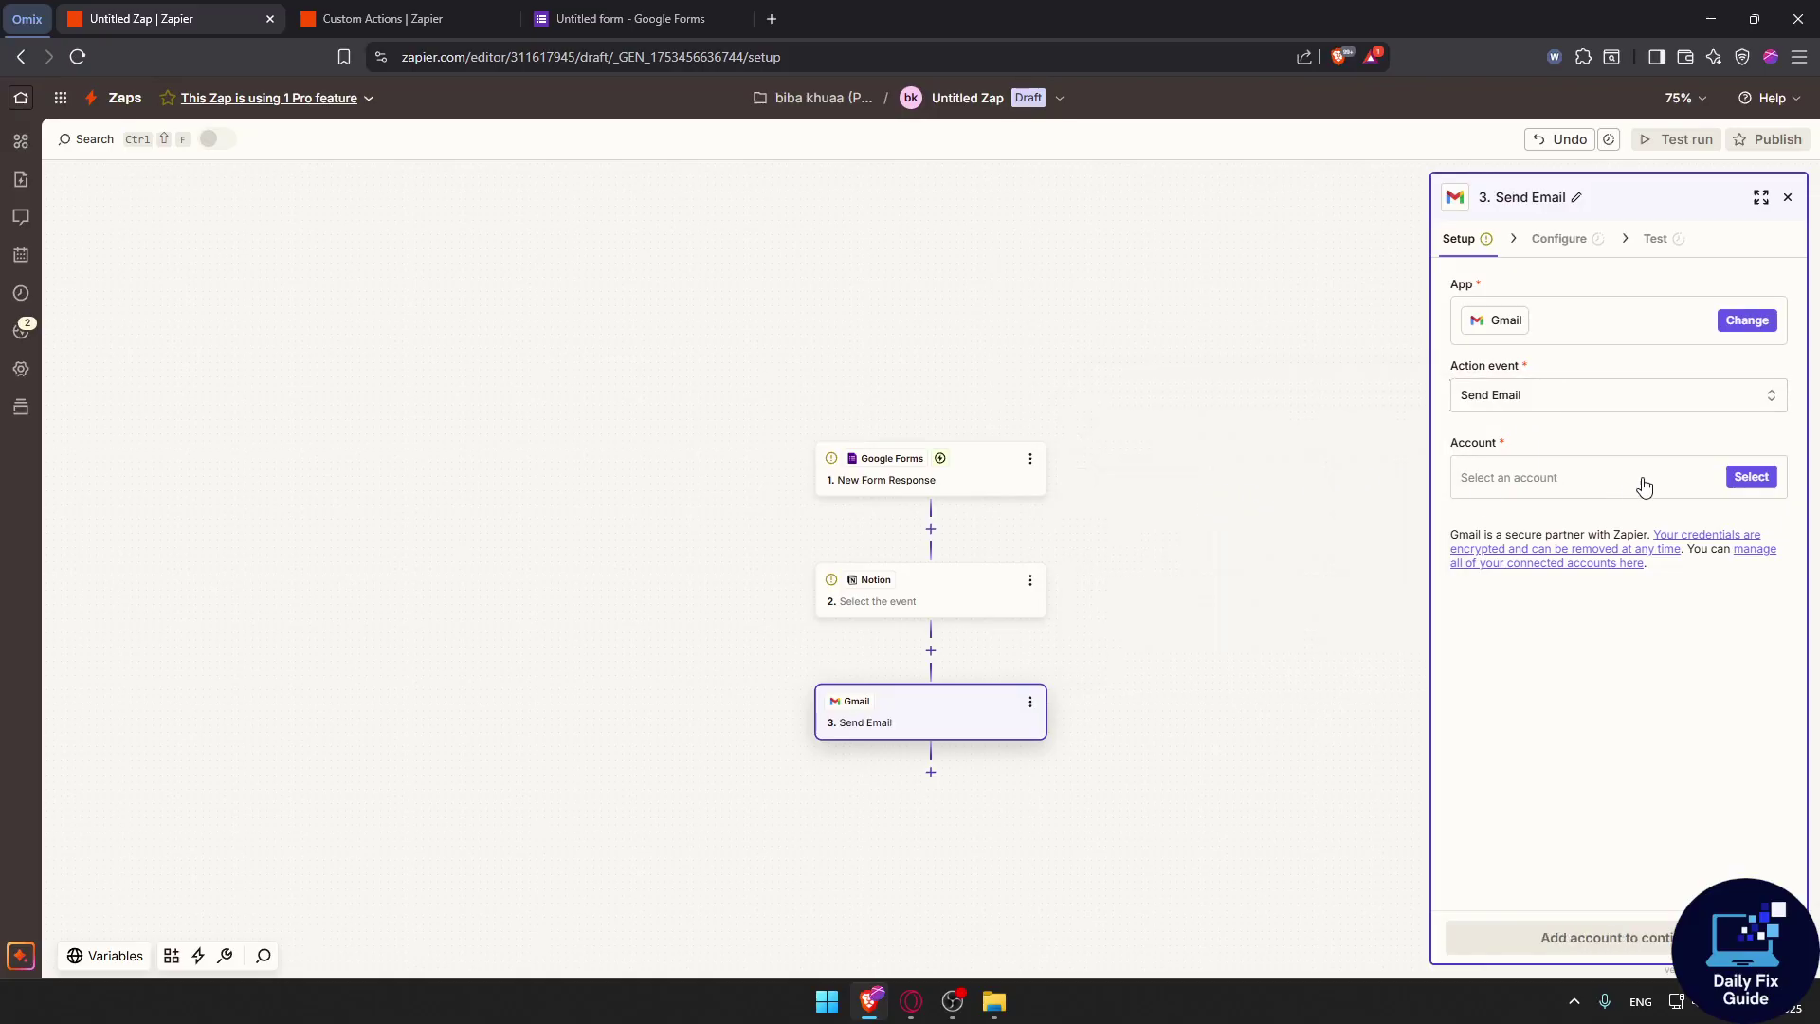
# - Assign the existing Gmail account to the Send Email step and reconnect it, granting Zapier all requested Gmail permissions
pyautogui.click(1645, 484)
pyautogui.click(1237, 534)
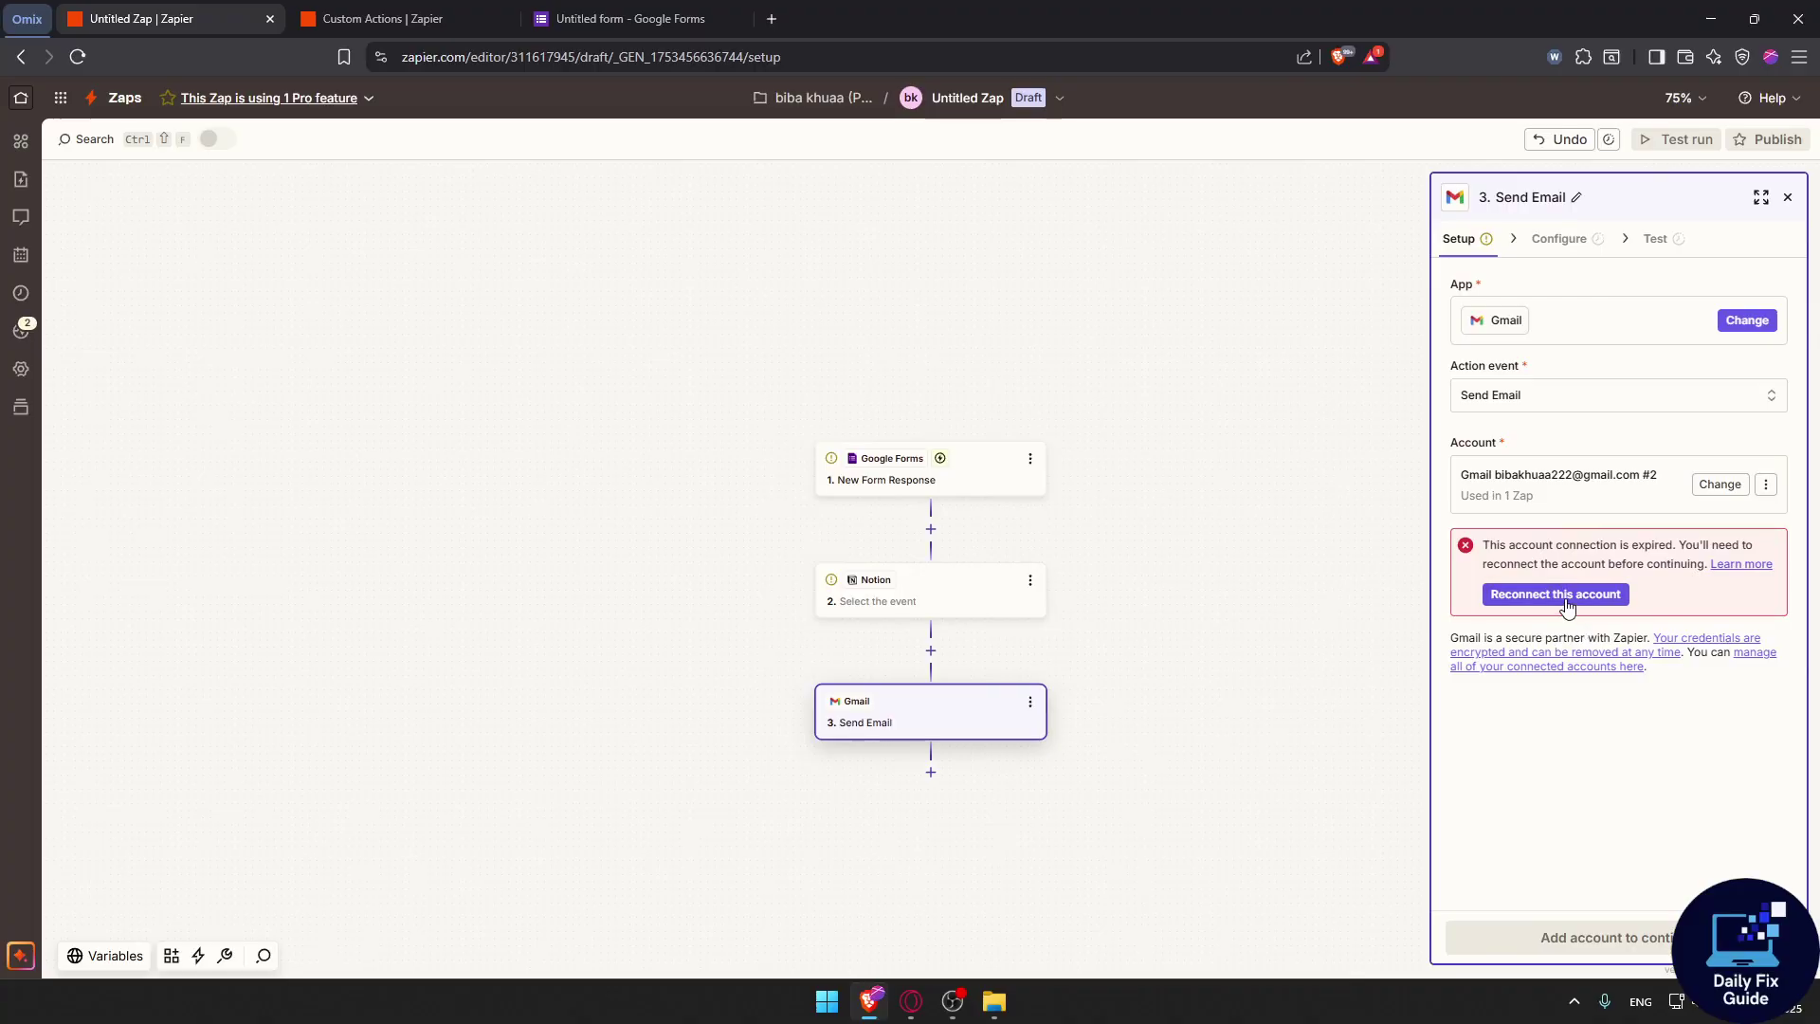
pyautogui.click(1565, 595)
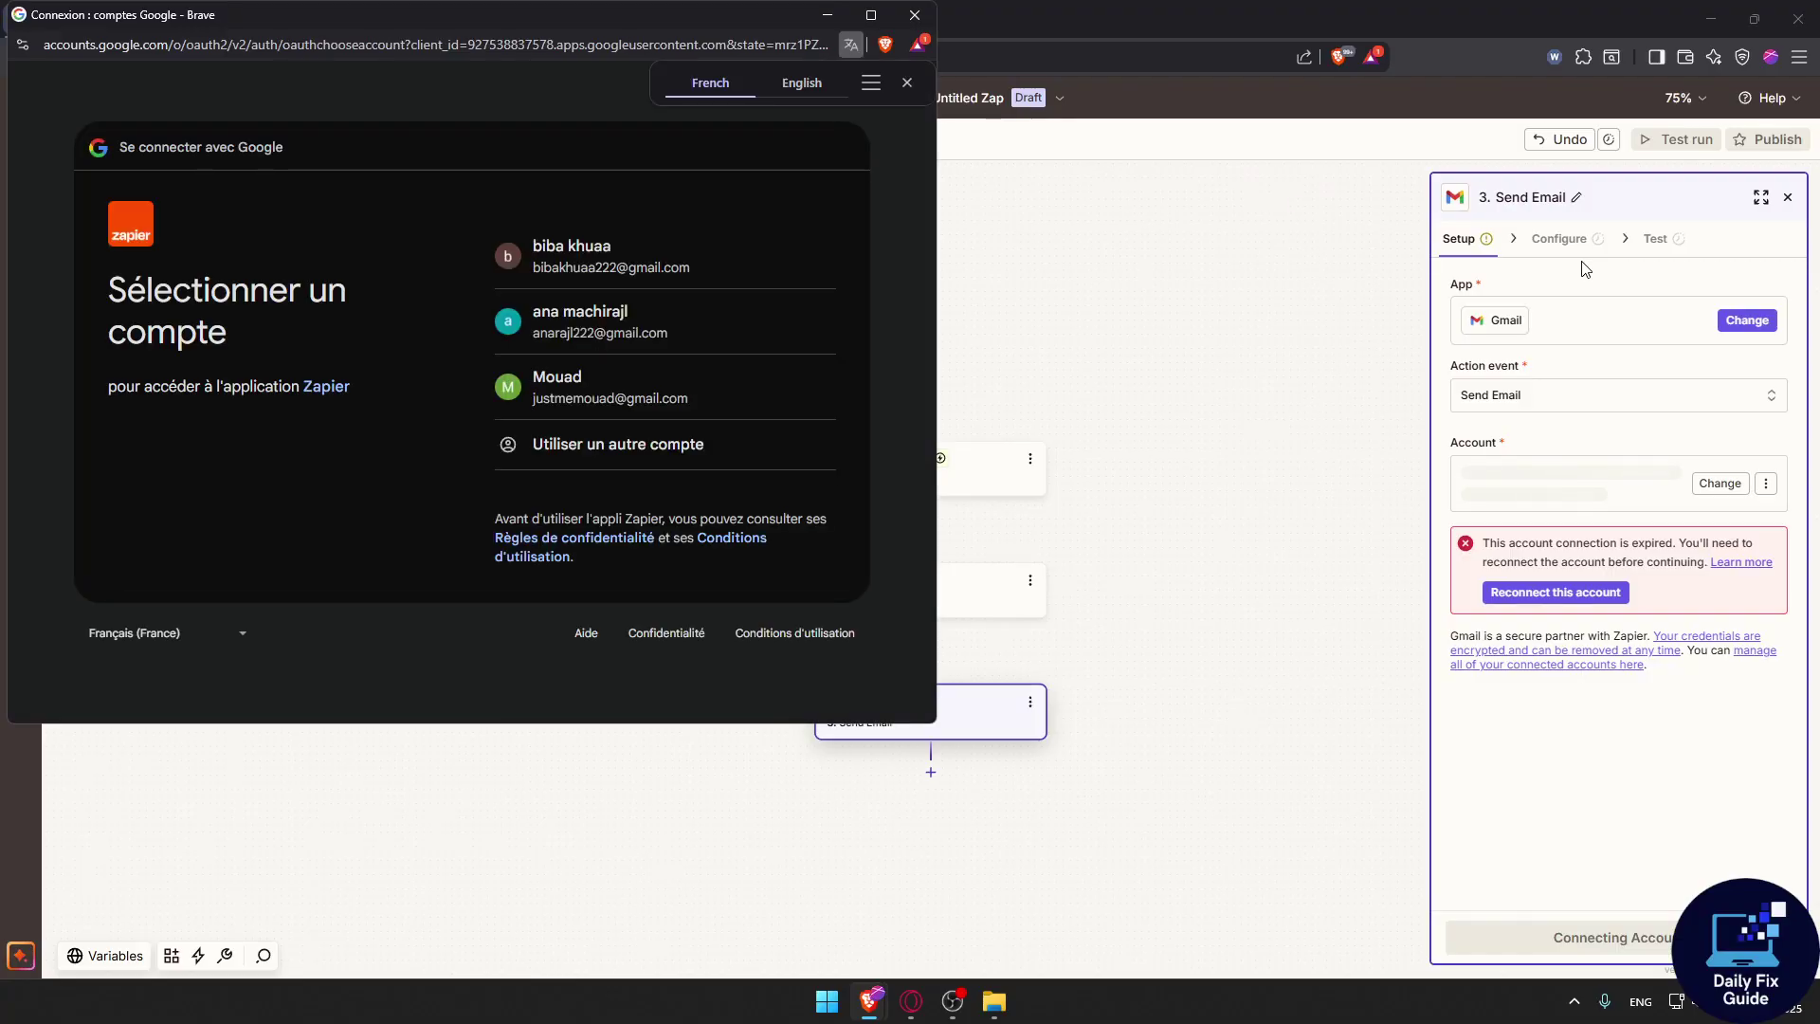
pyautogui.click(658, 262)
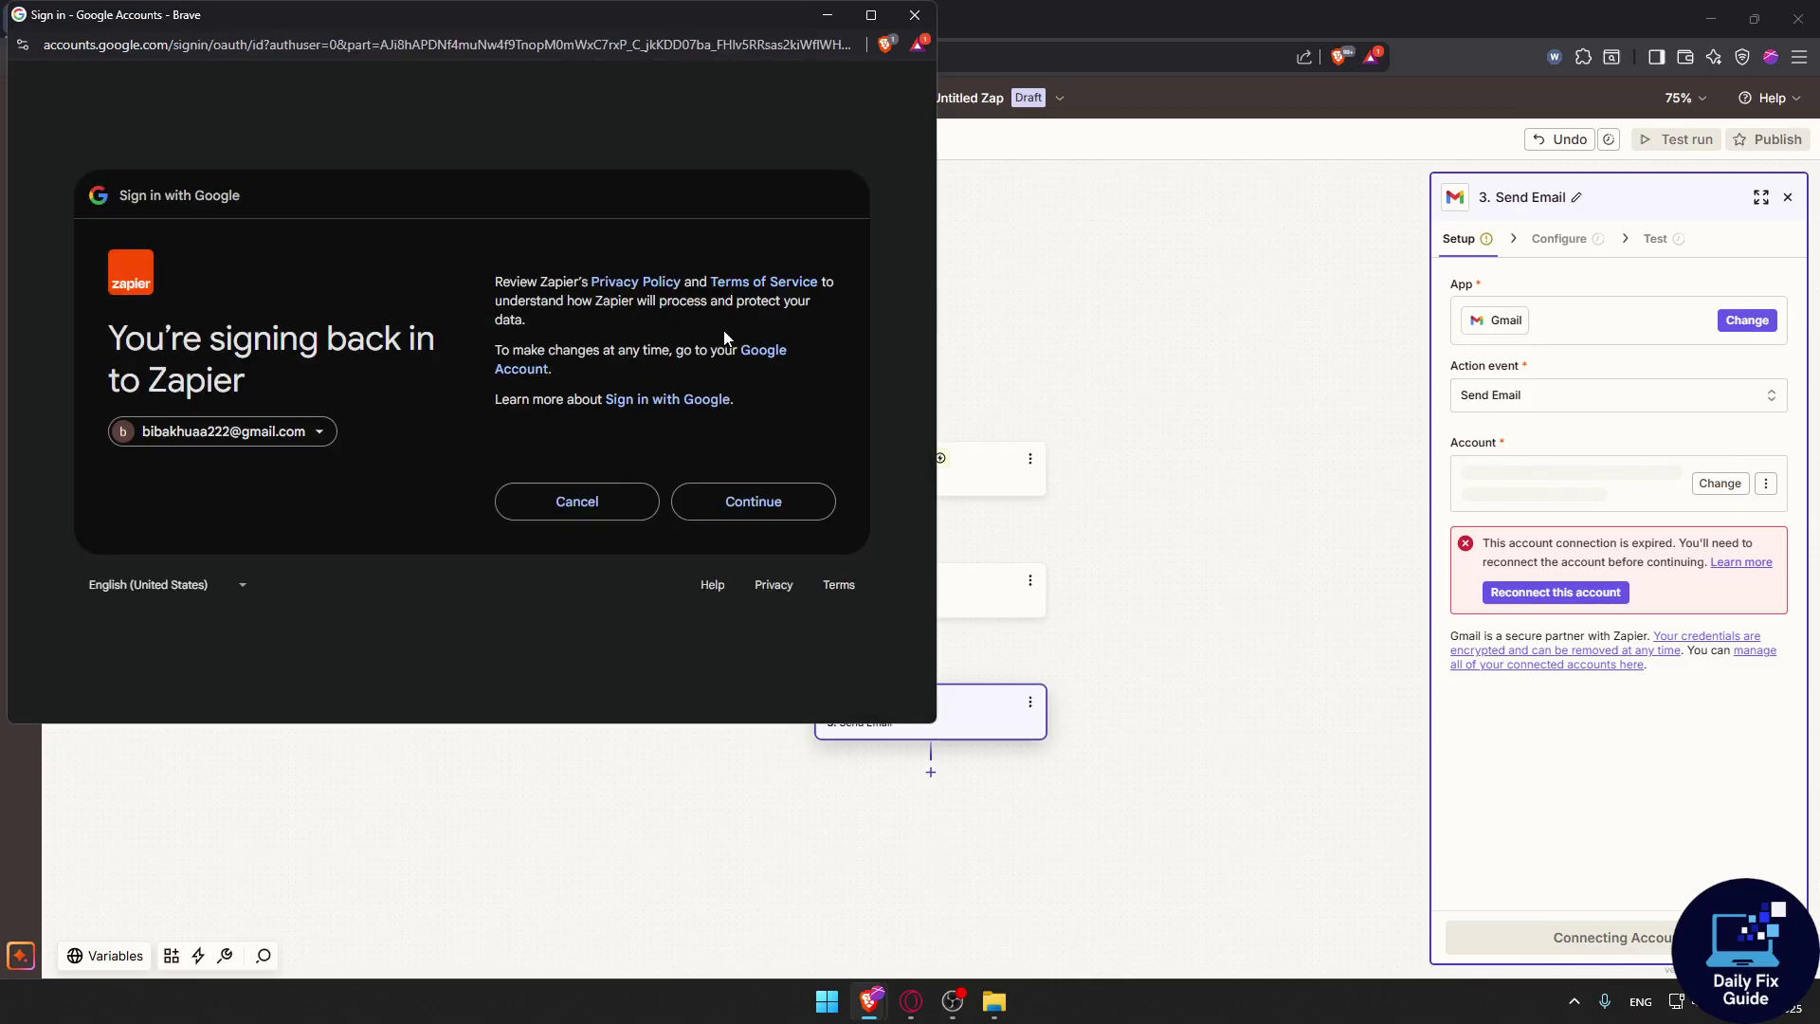
pyautogui.click(808, 503)
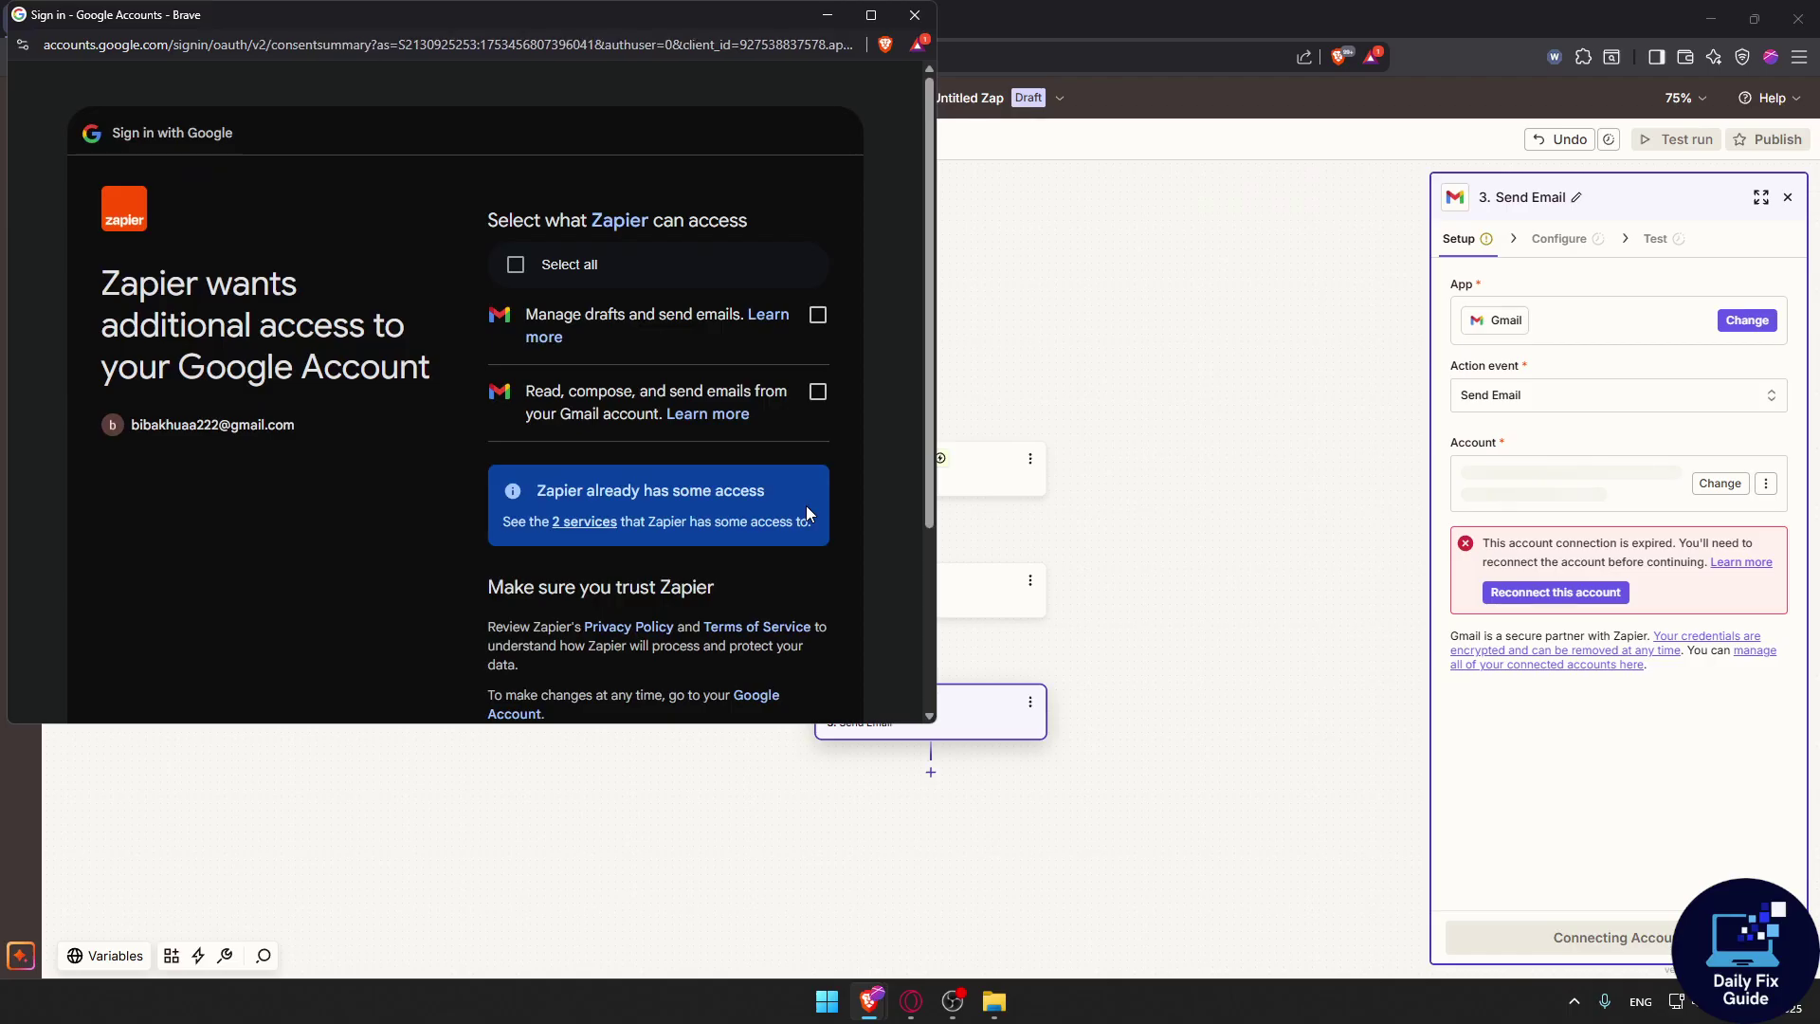
pyautogui.click(515, 265)
pyautogui.scroll(-3, 650, 415)
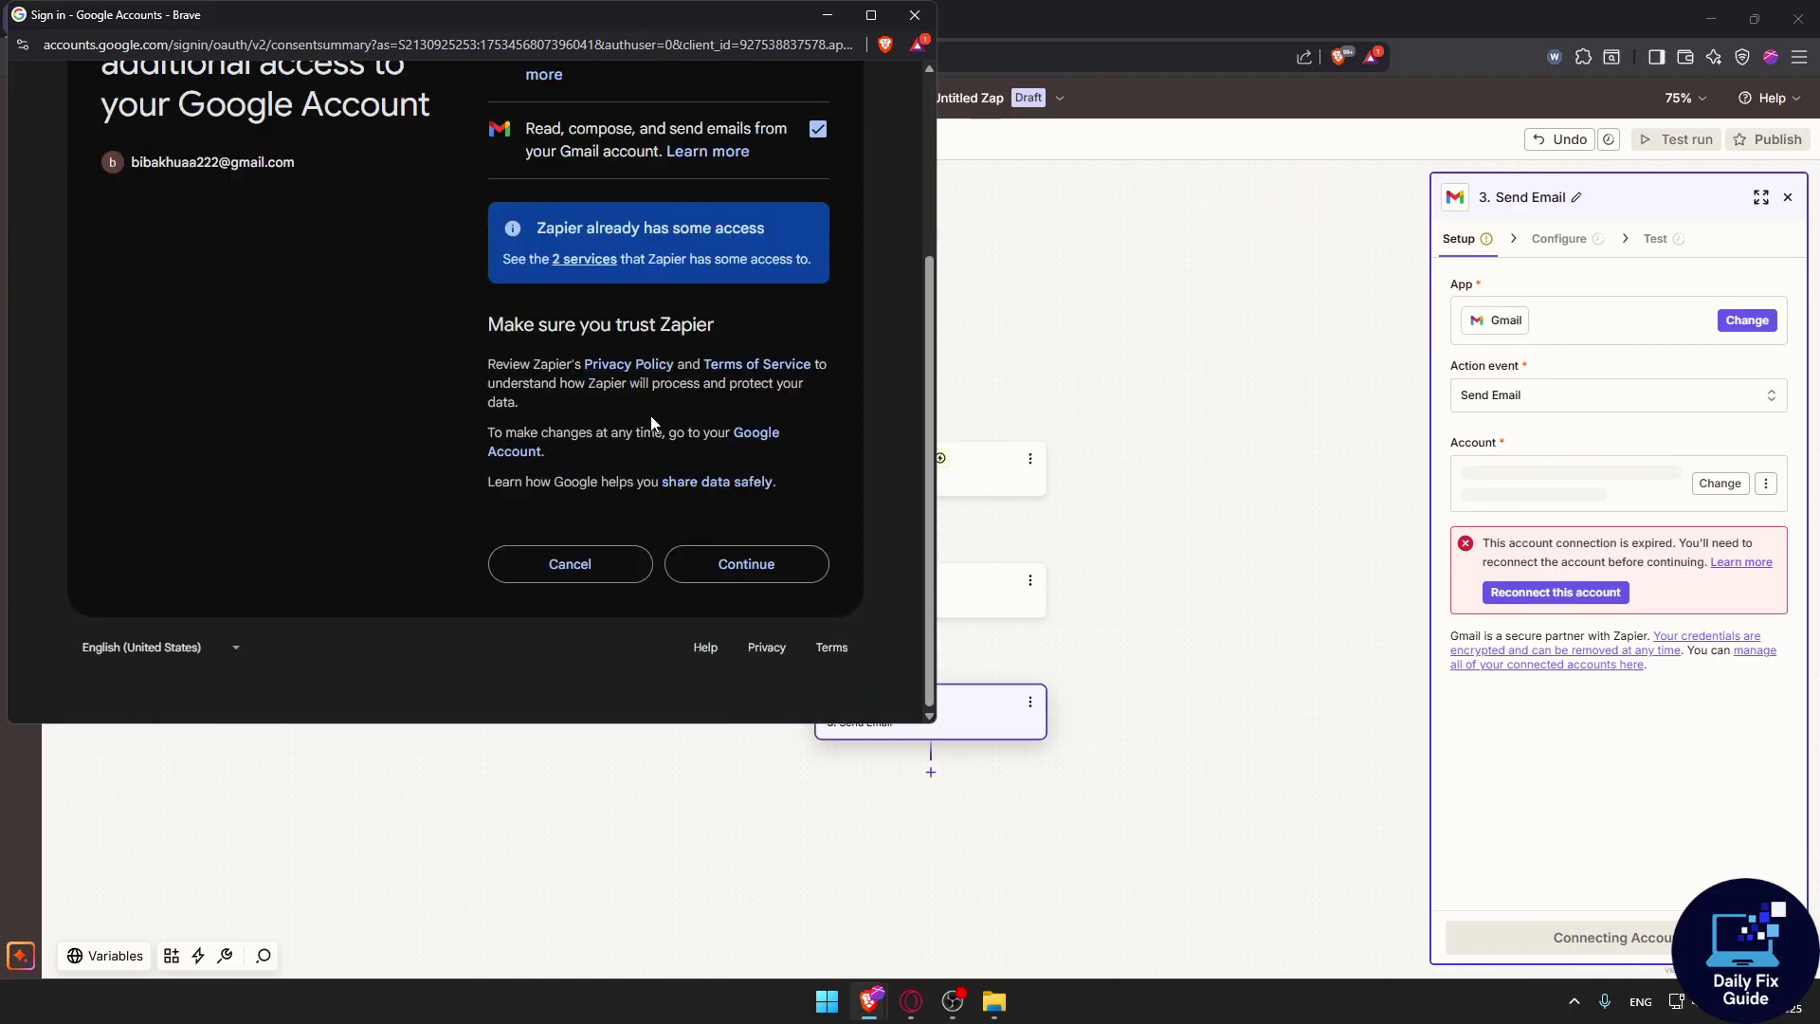
pyautogui.click(729, 567)
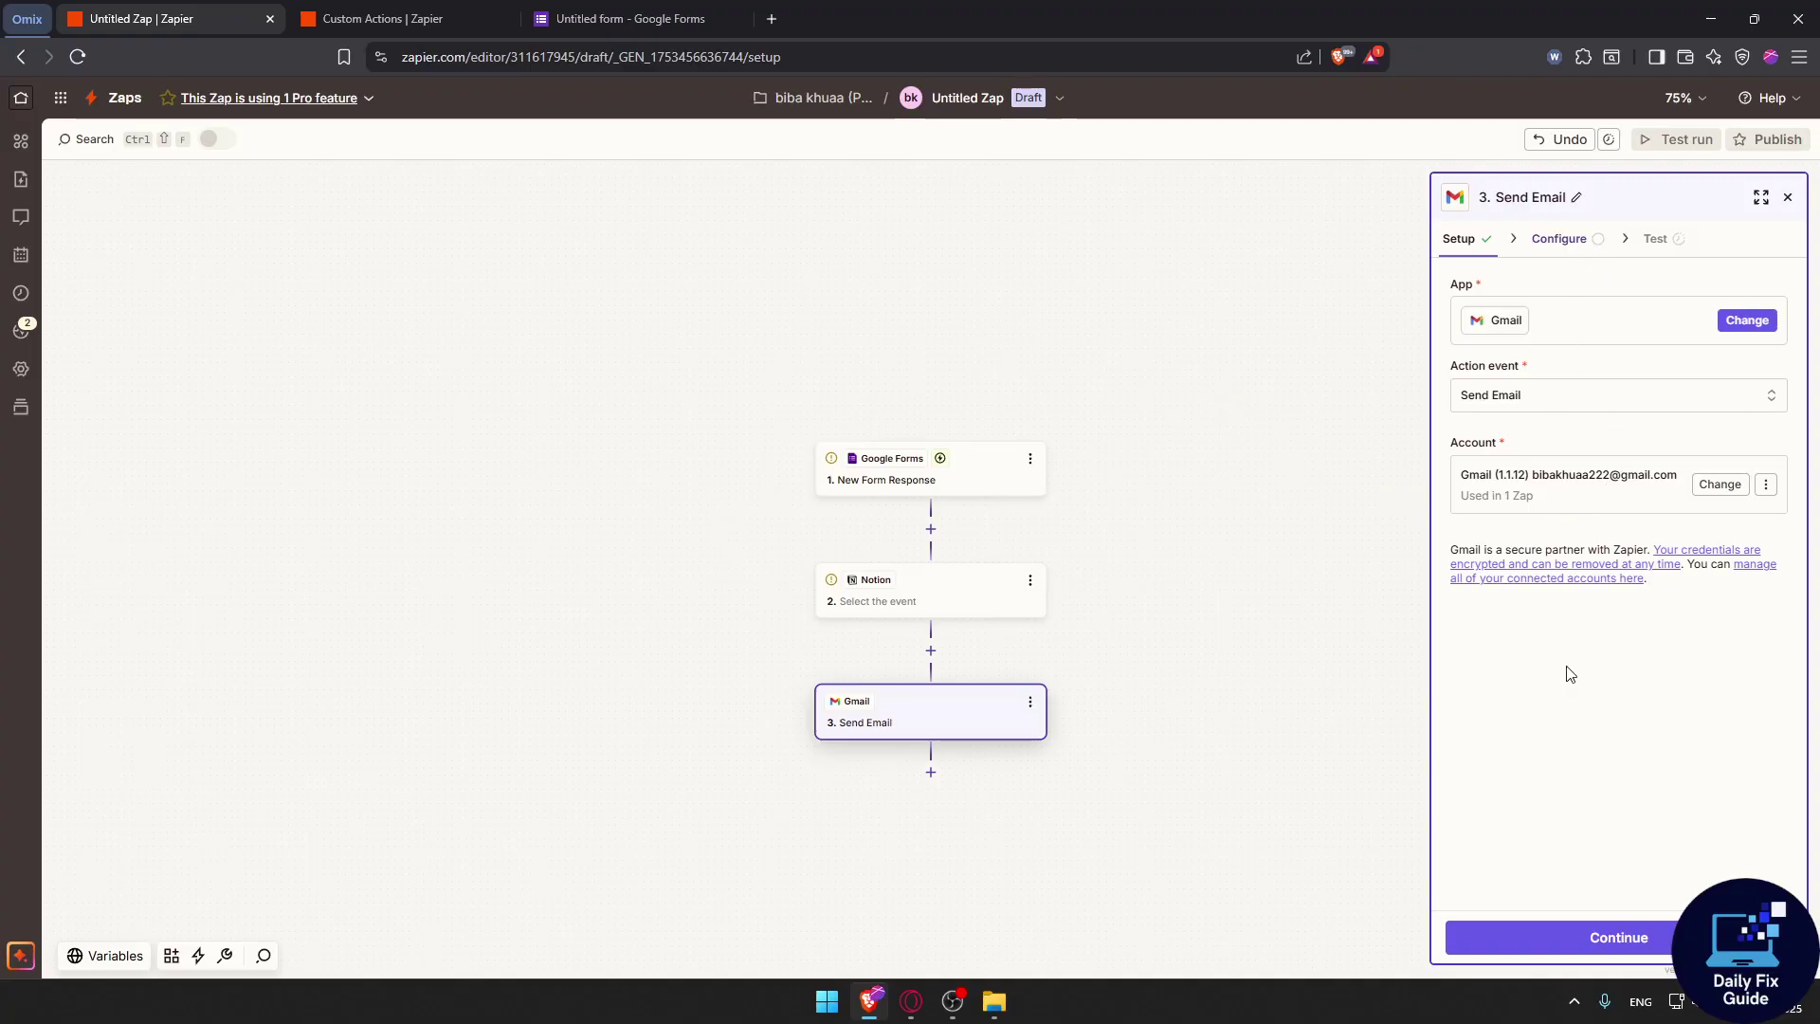
# - Proceed to the Send Email configuration and try to map Google Forms response data into the To field
pyautogui.click(1616, 936)
pyautogui.click(1562, 310)
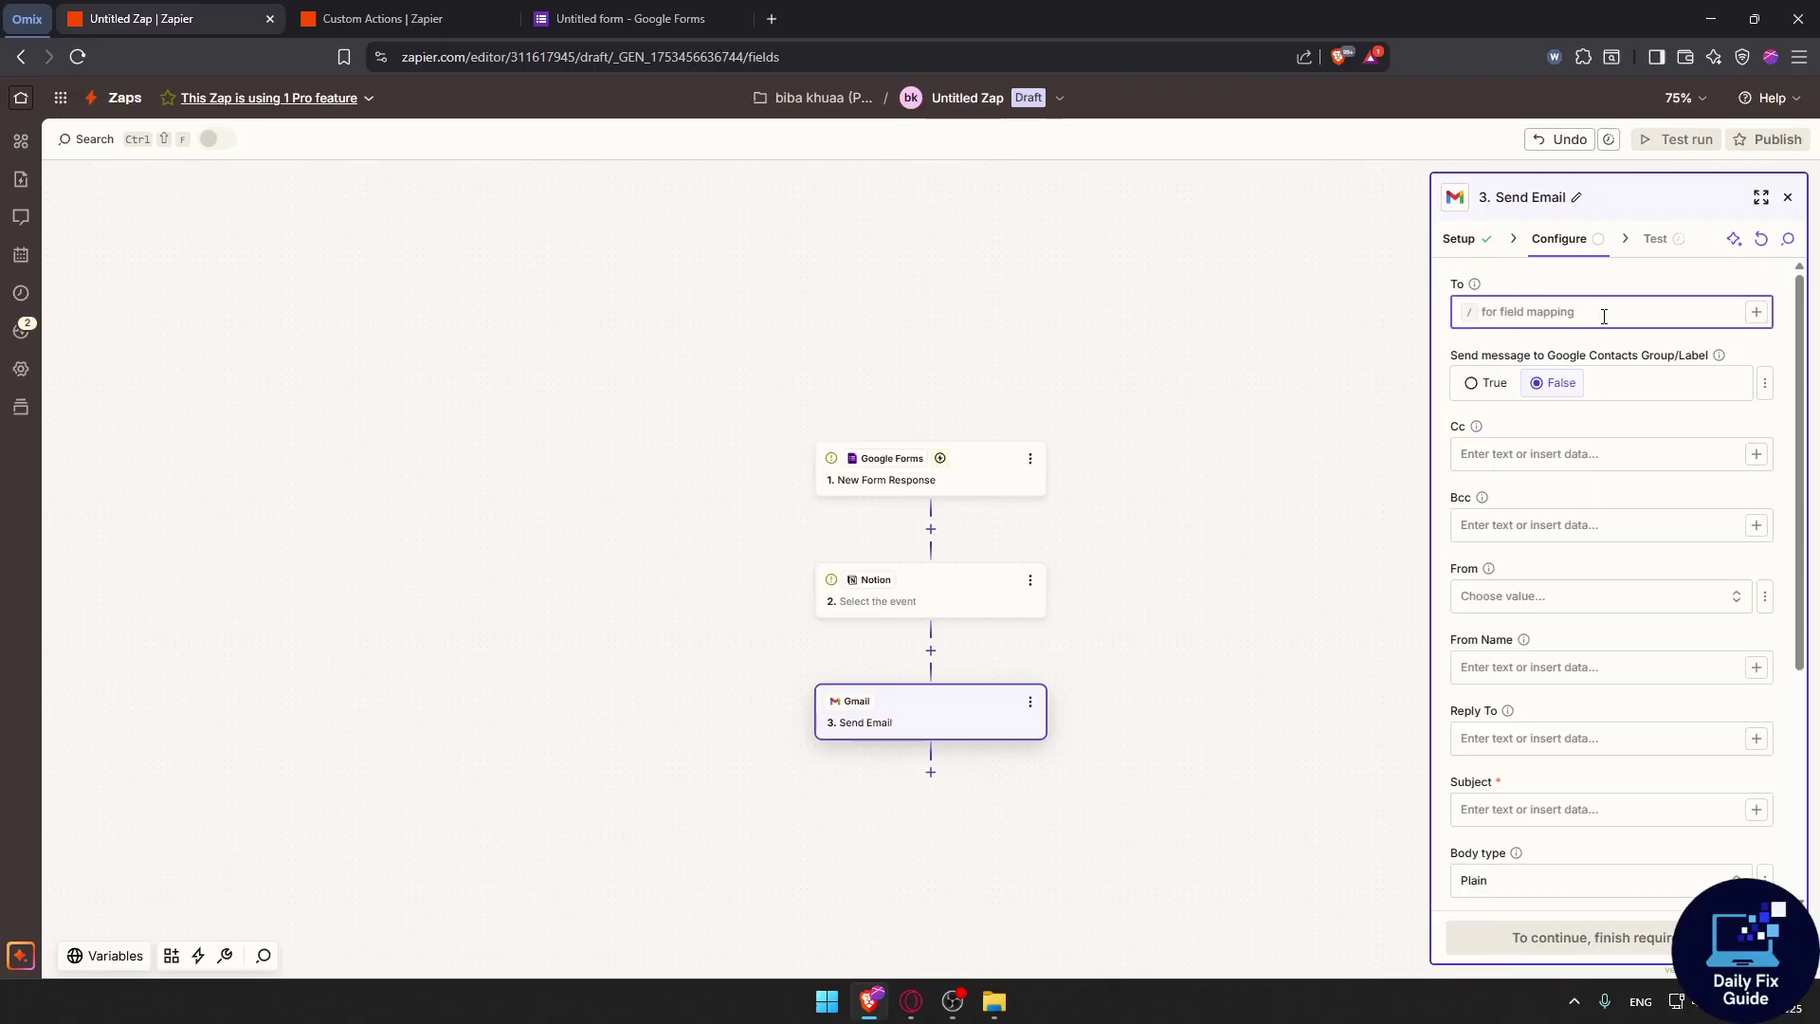
pyautogui.write('/')
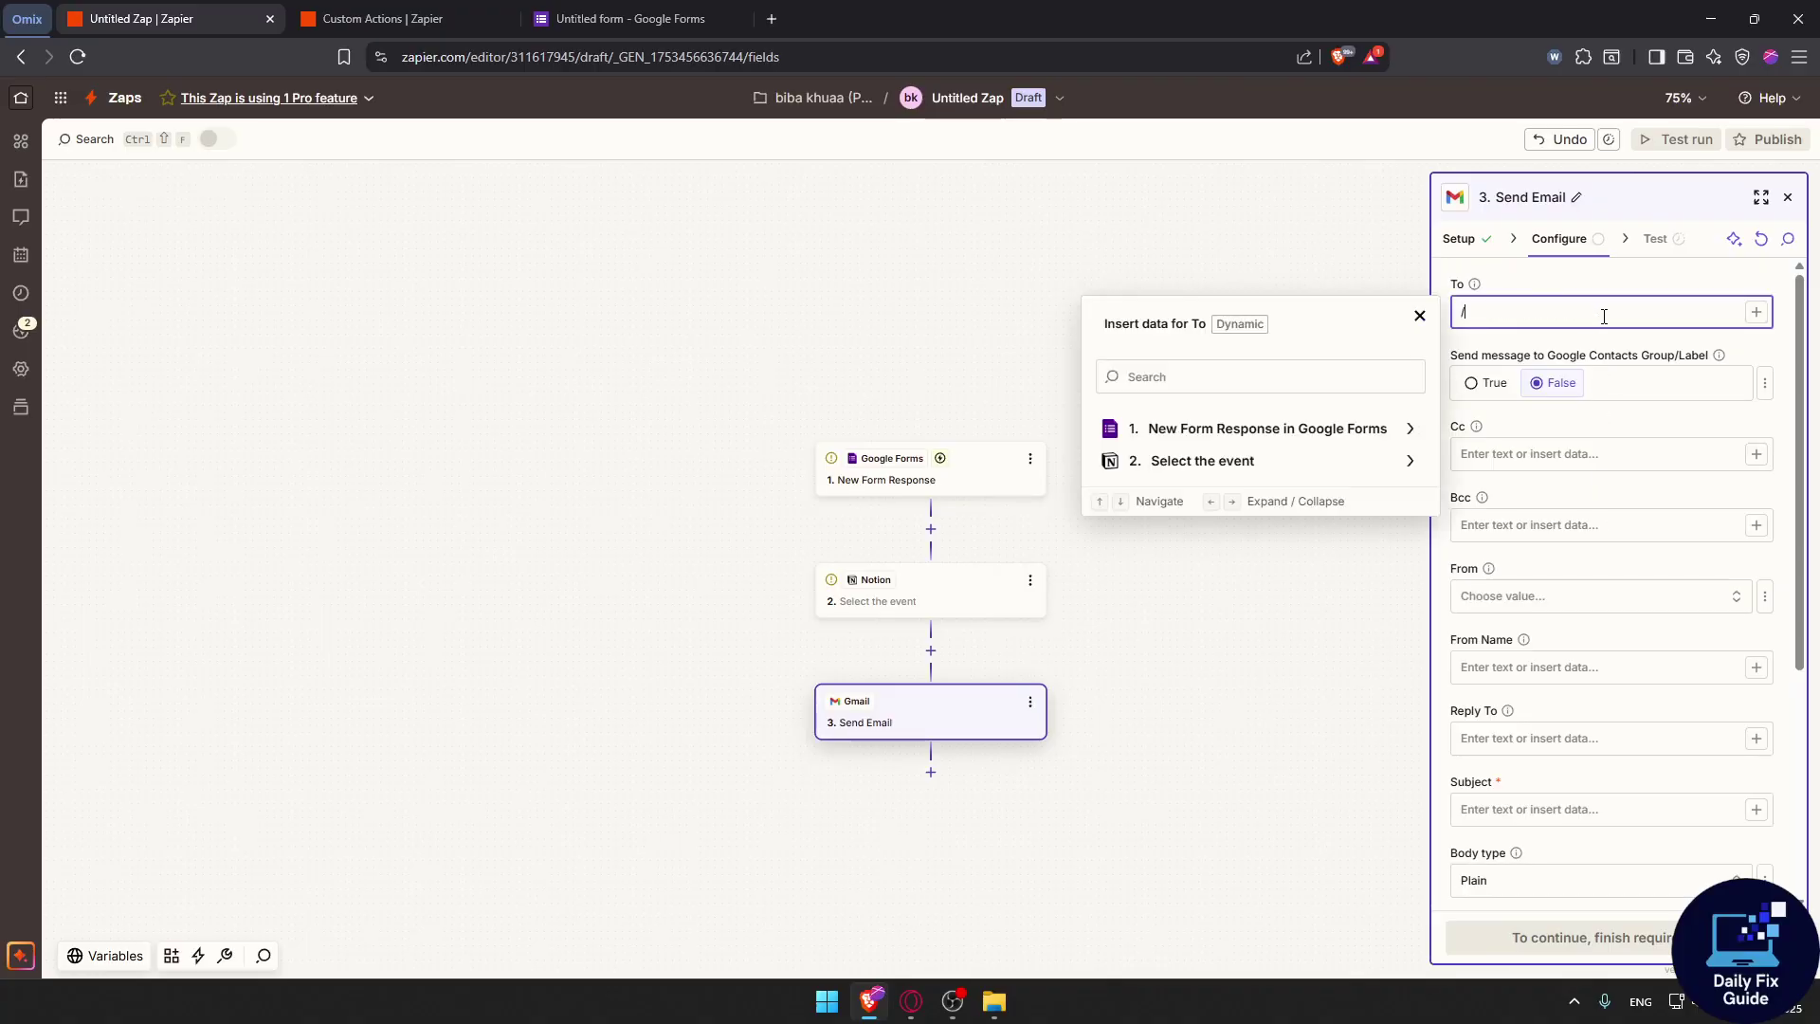
pyautogui.click(1287, 439)
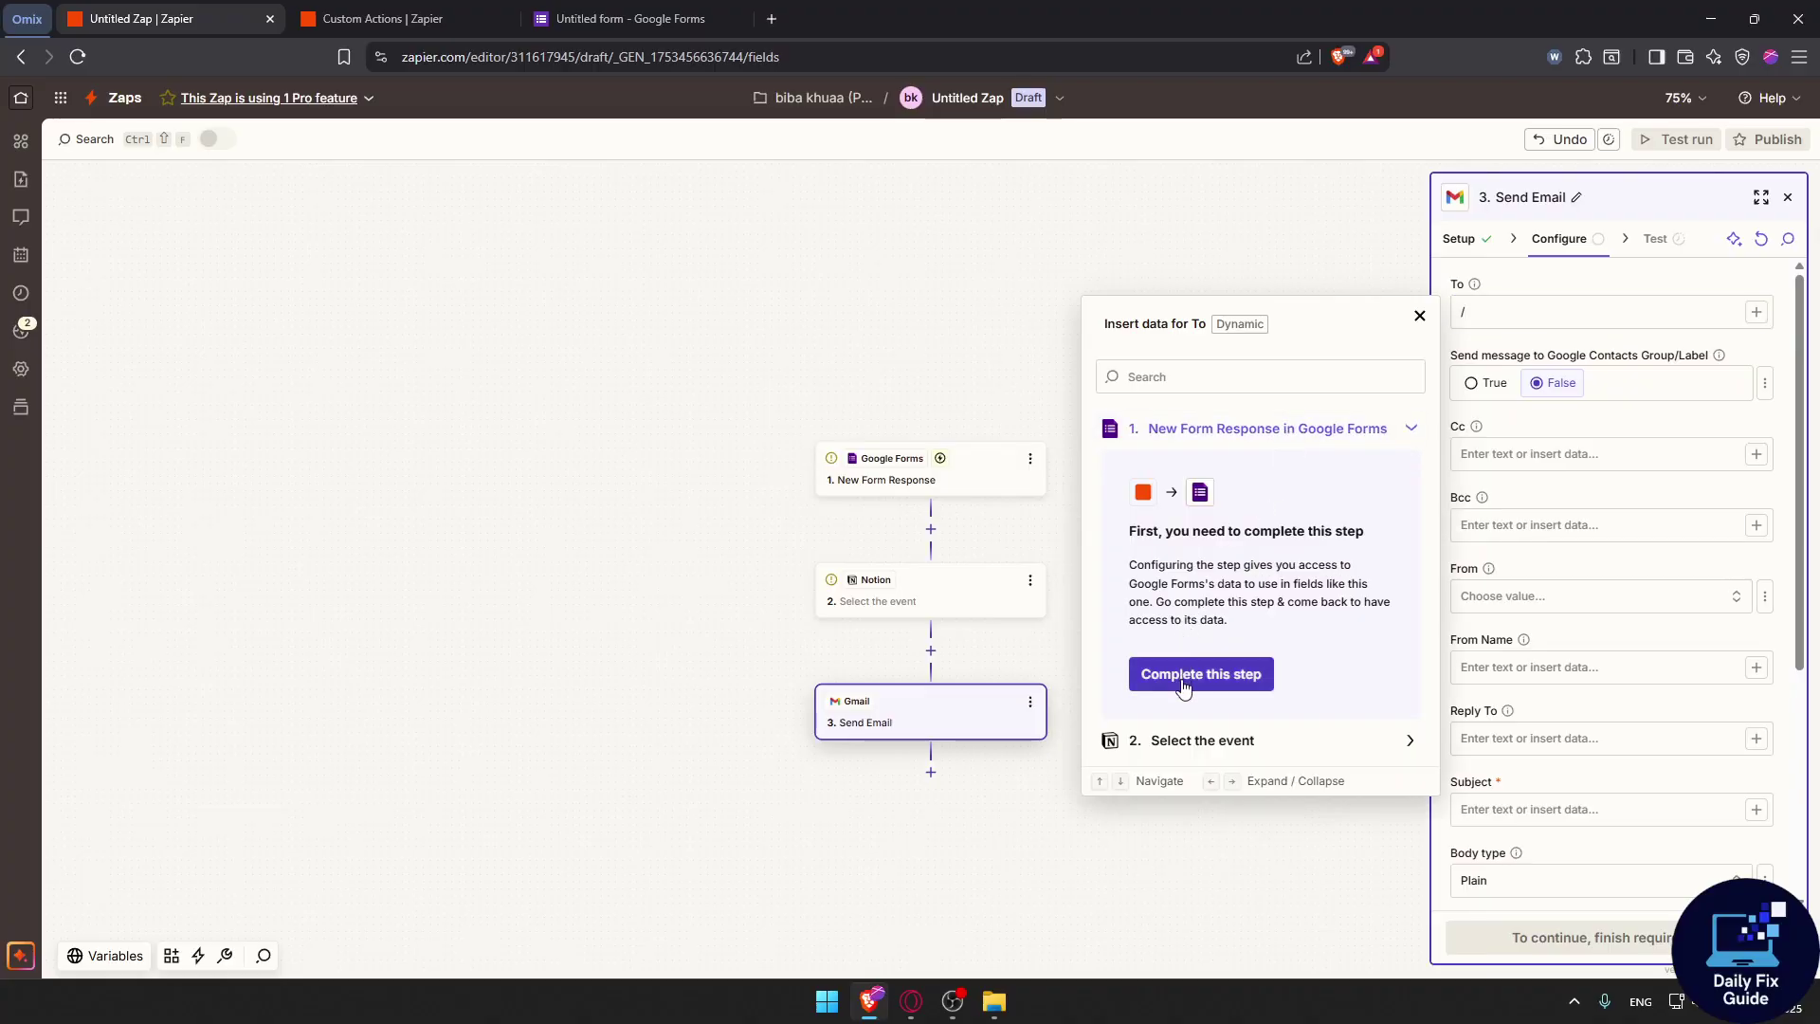
pyautogui.click(964, 418)
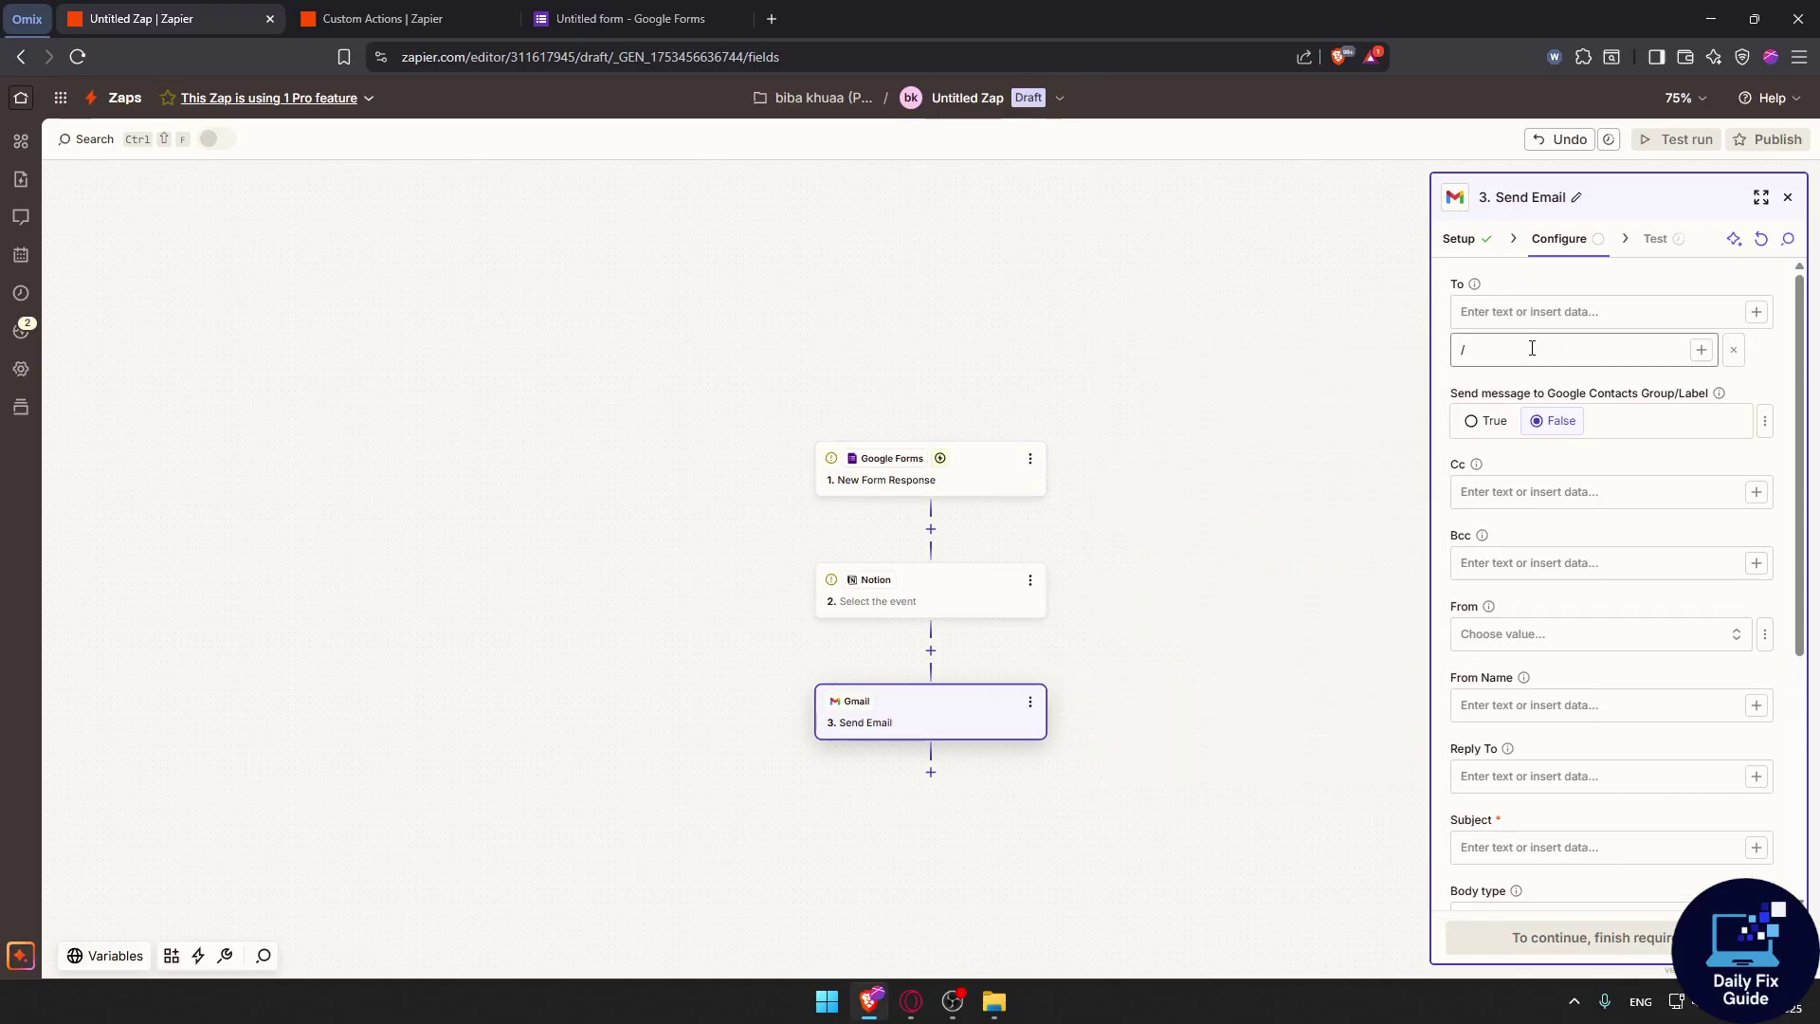
# - Examine the remaining Send Email fields, from Cc and sender through subject and body to attachments
pyautogui.scroll(-1, 1517, 474)
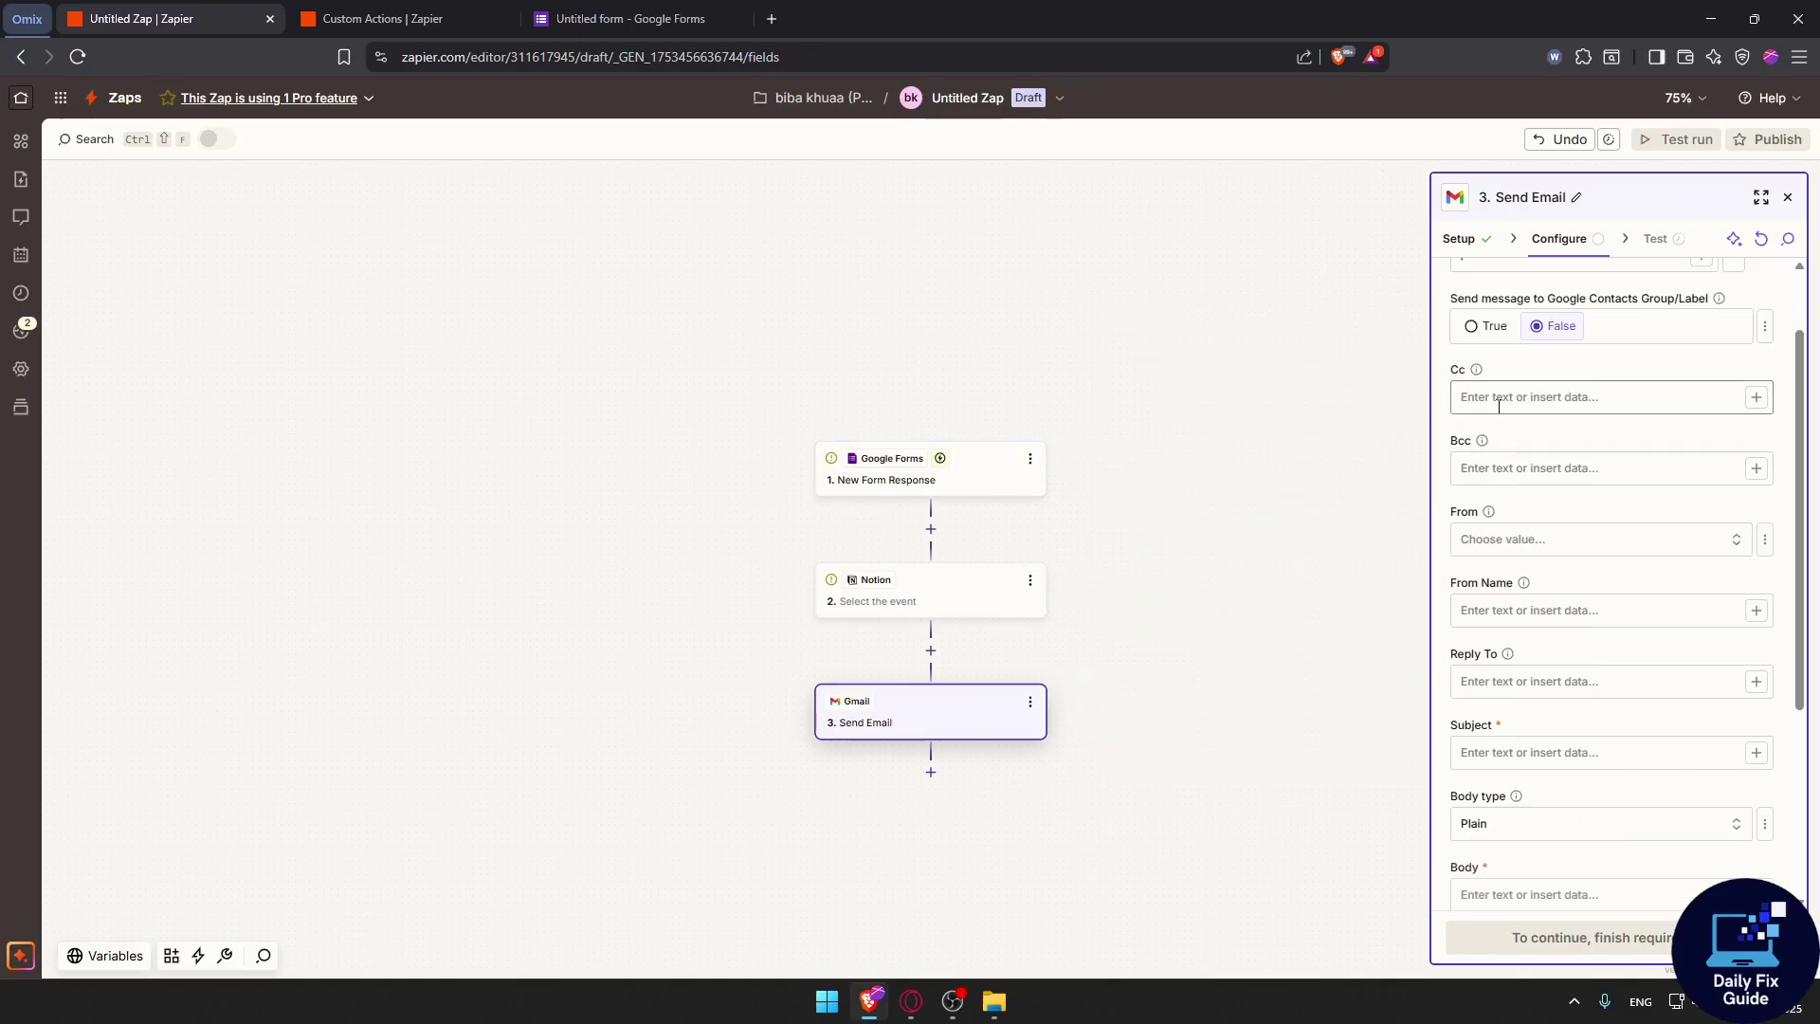
pyautogui.scroll(-1, 1507, 408)
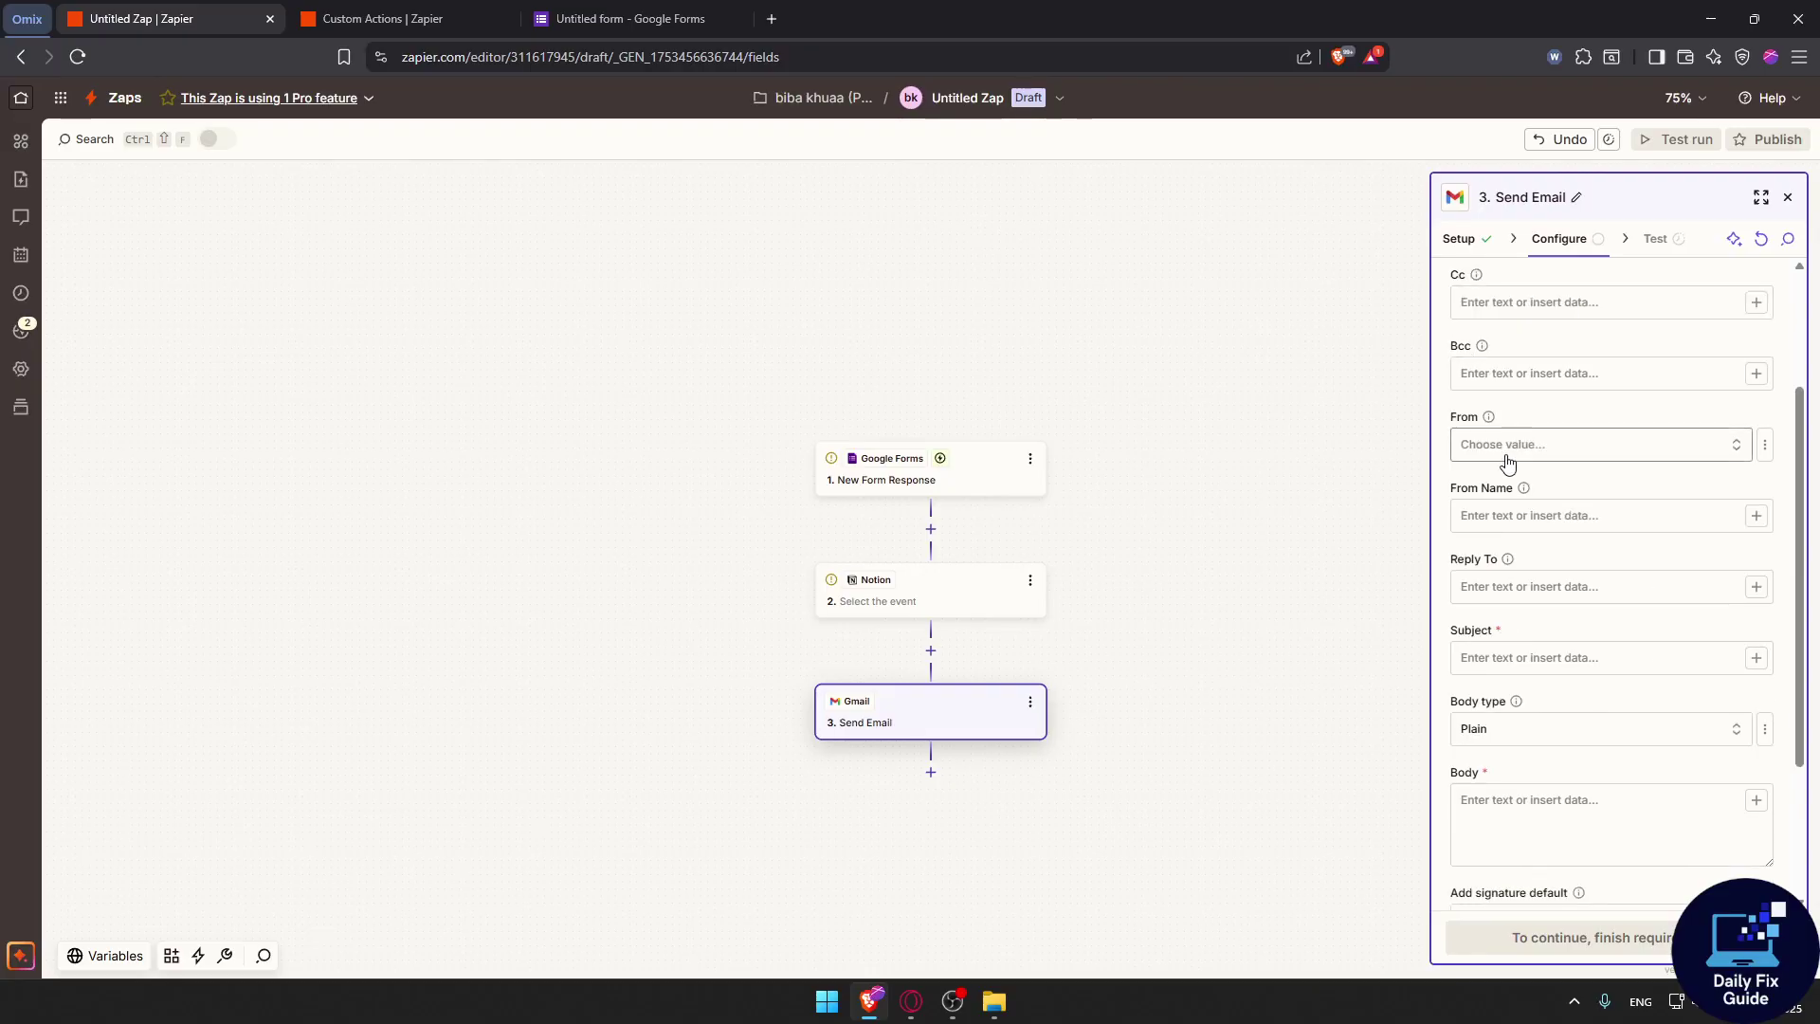
pyautogui.scroll(-1, 1515, 569)
pyautogui.scroll(-1, 1520, 606)
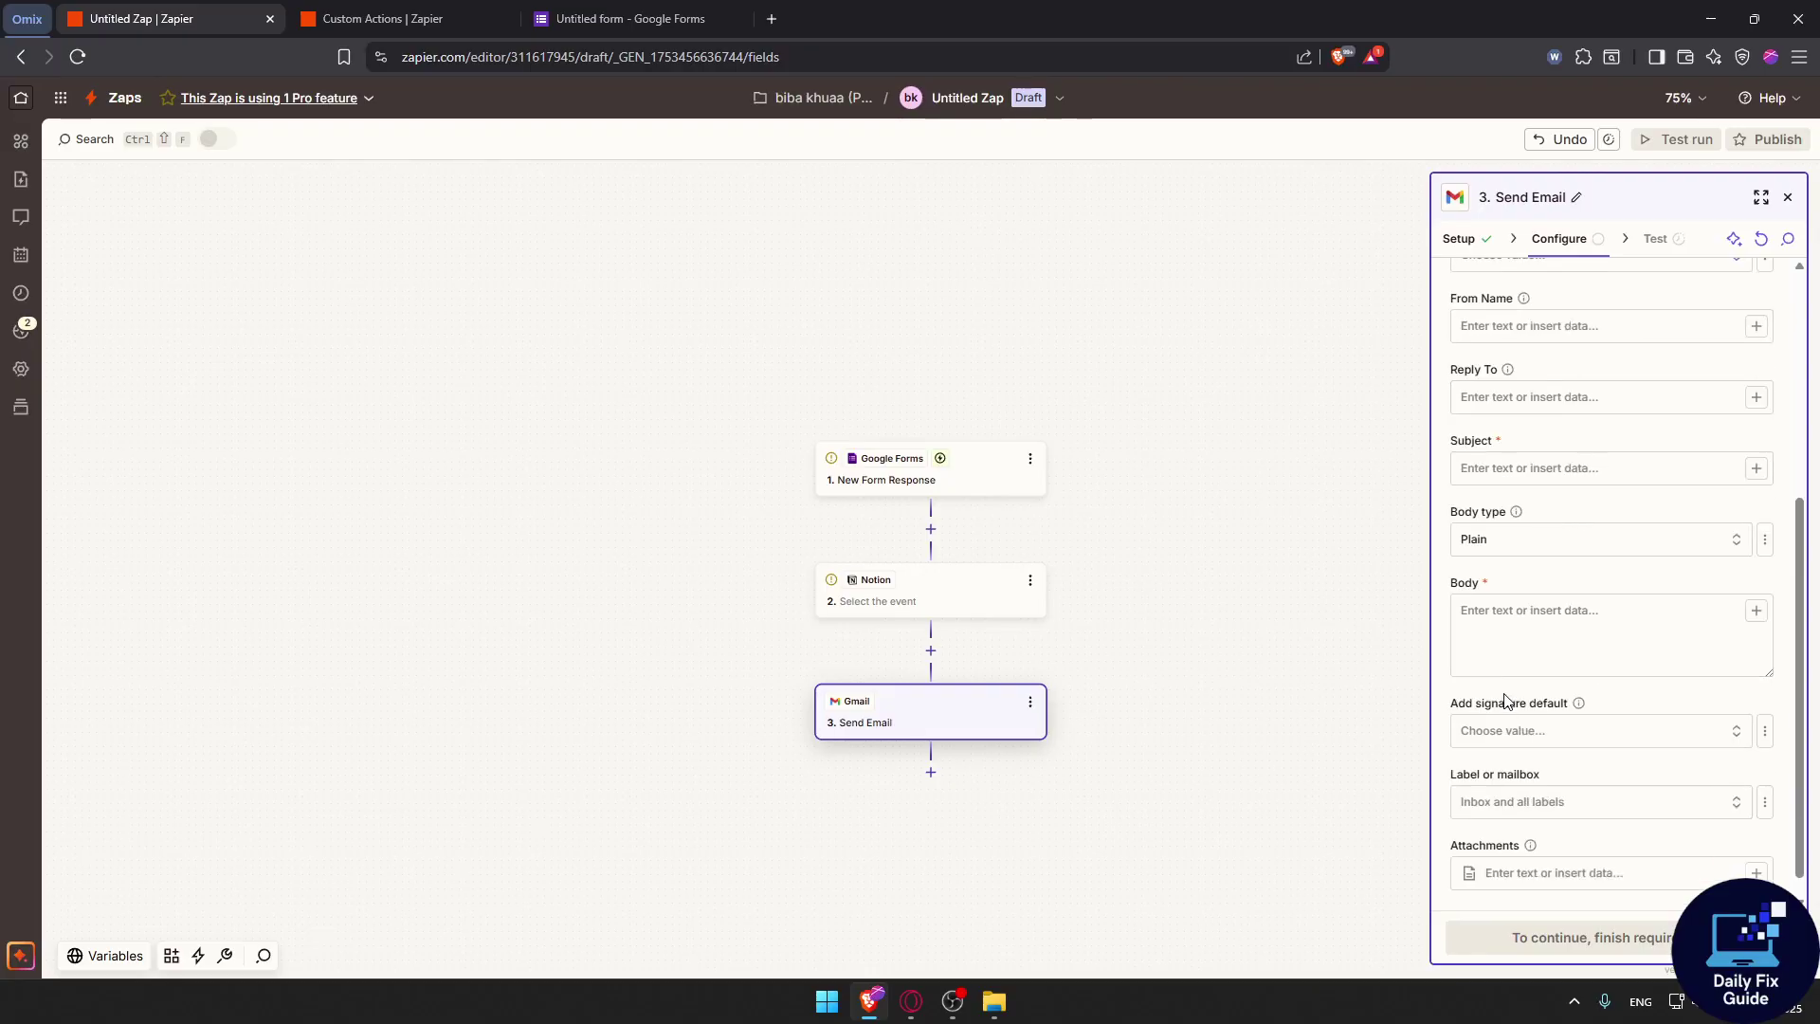
pyautogui.scroll(-1, 1523, 587)
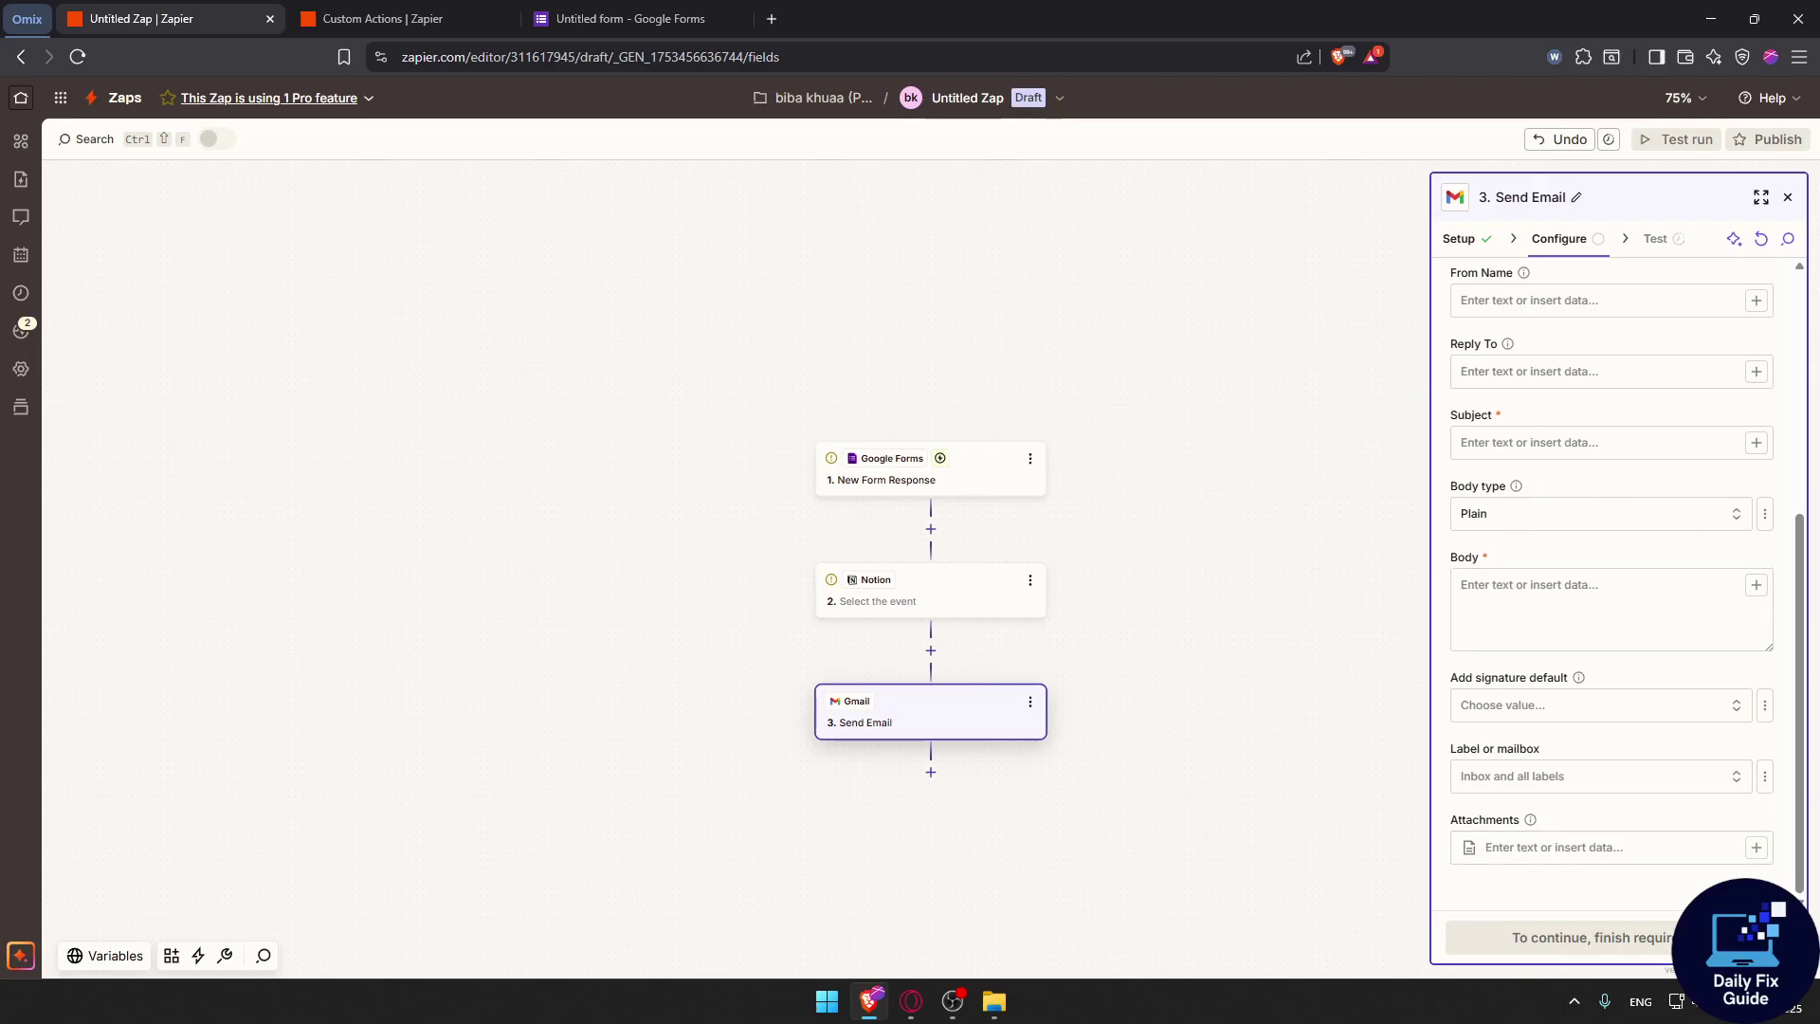
# - Add a fourth step after Gmail and search the available apps for "panda" and "bonsai"
pyautogui.click(931, 772)
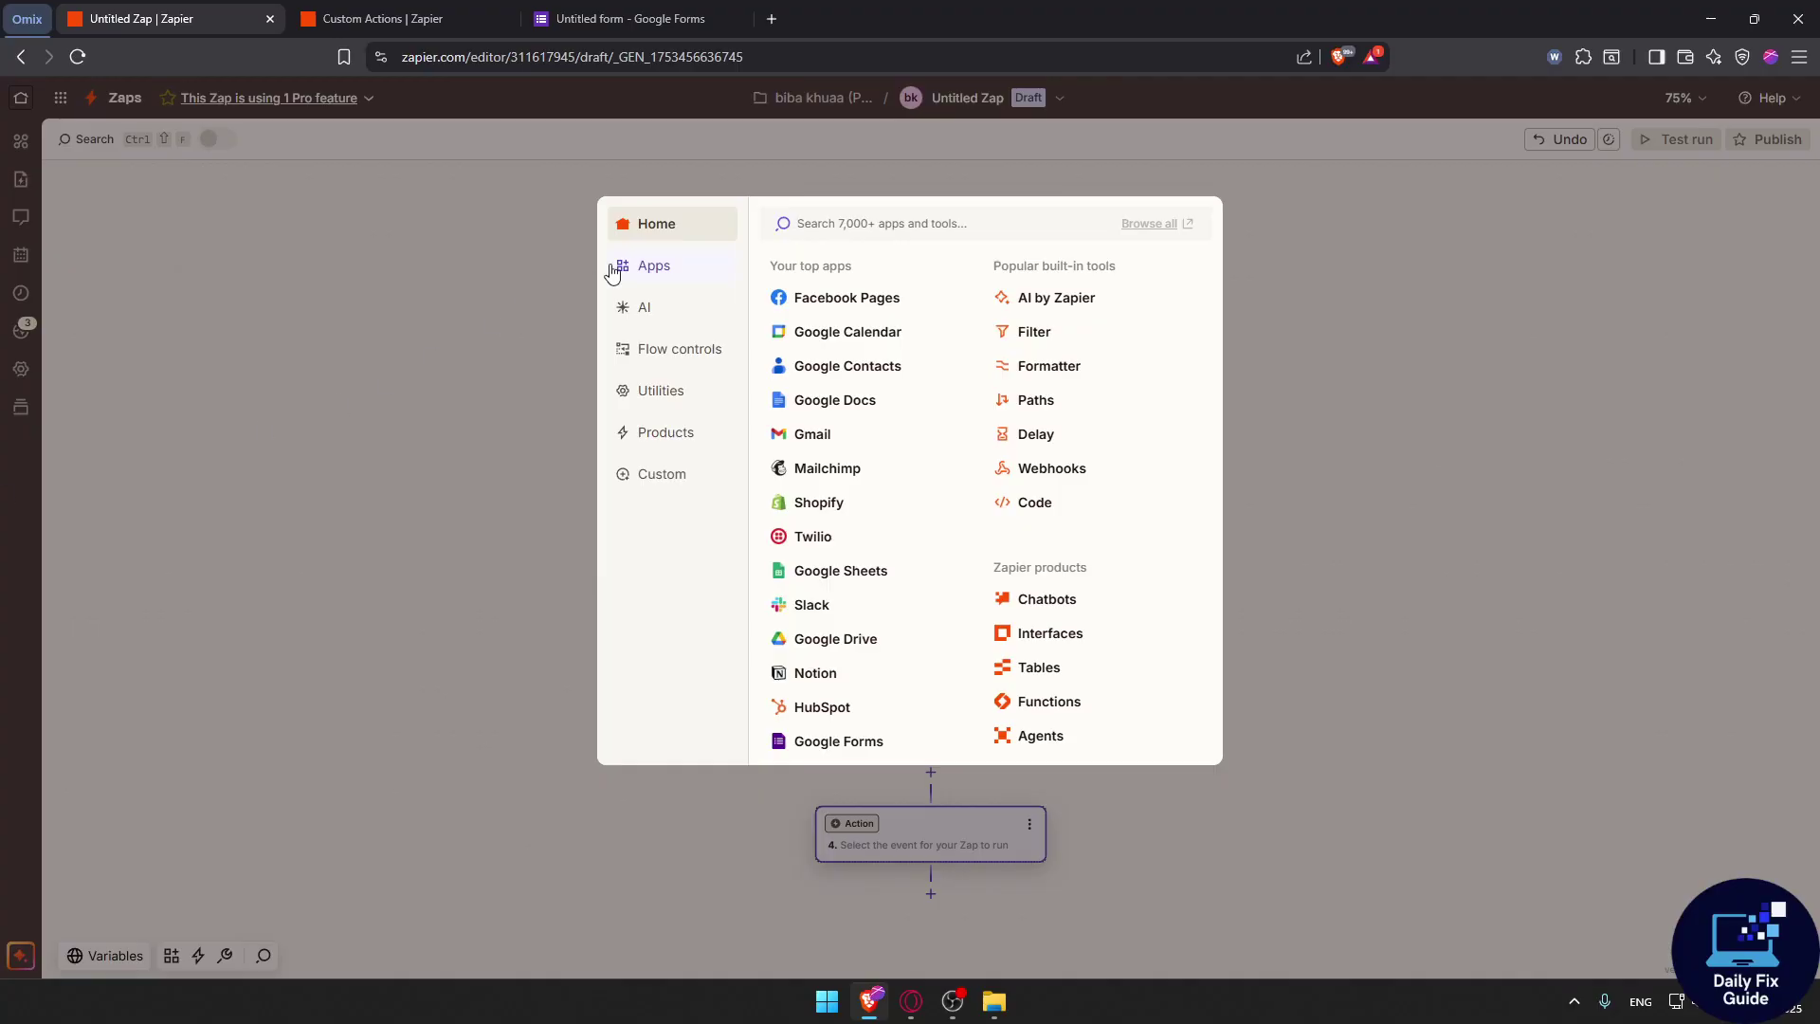
pyautogui.write('panda')
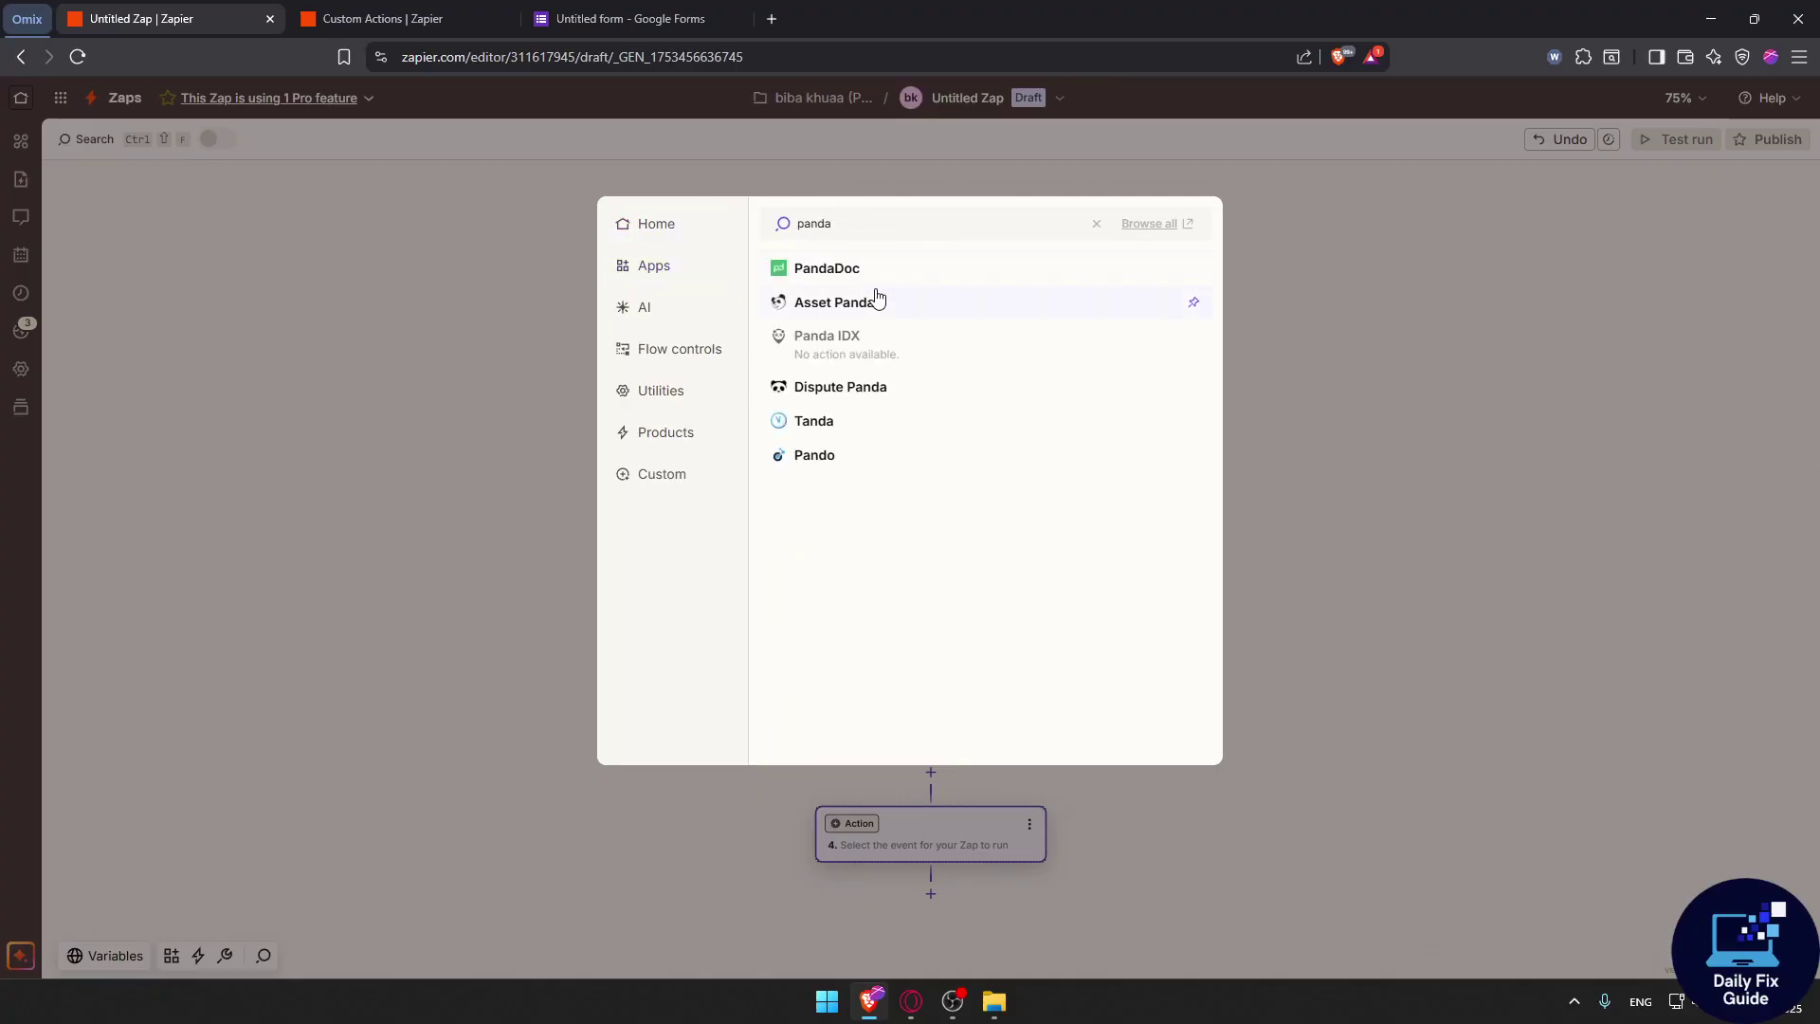
pyautogui.press('BackSpace')
pyautogui.press('BackSpace')
pyautogui.press('BackSpace')
pyautogui.press('BackSpace')
pyautogui.press('BackSpace')
pyautogui.write('bonsai')
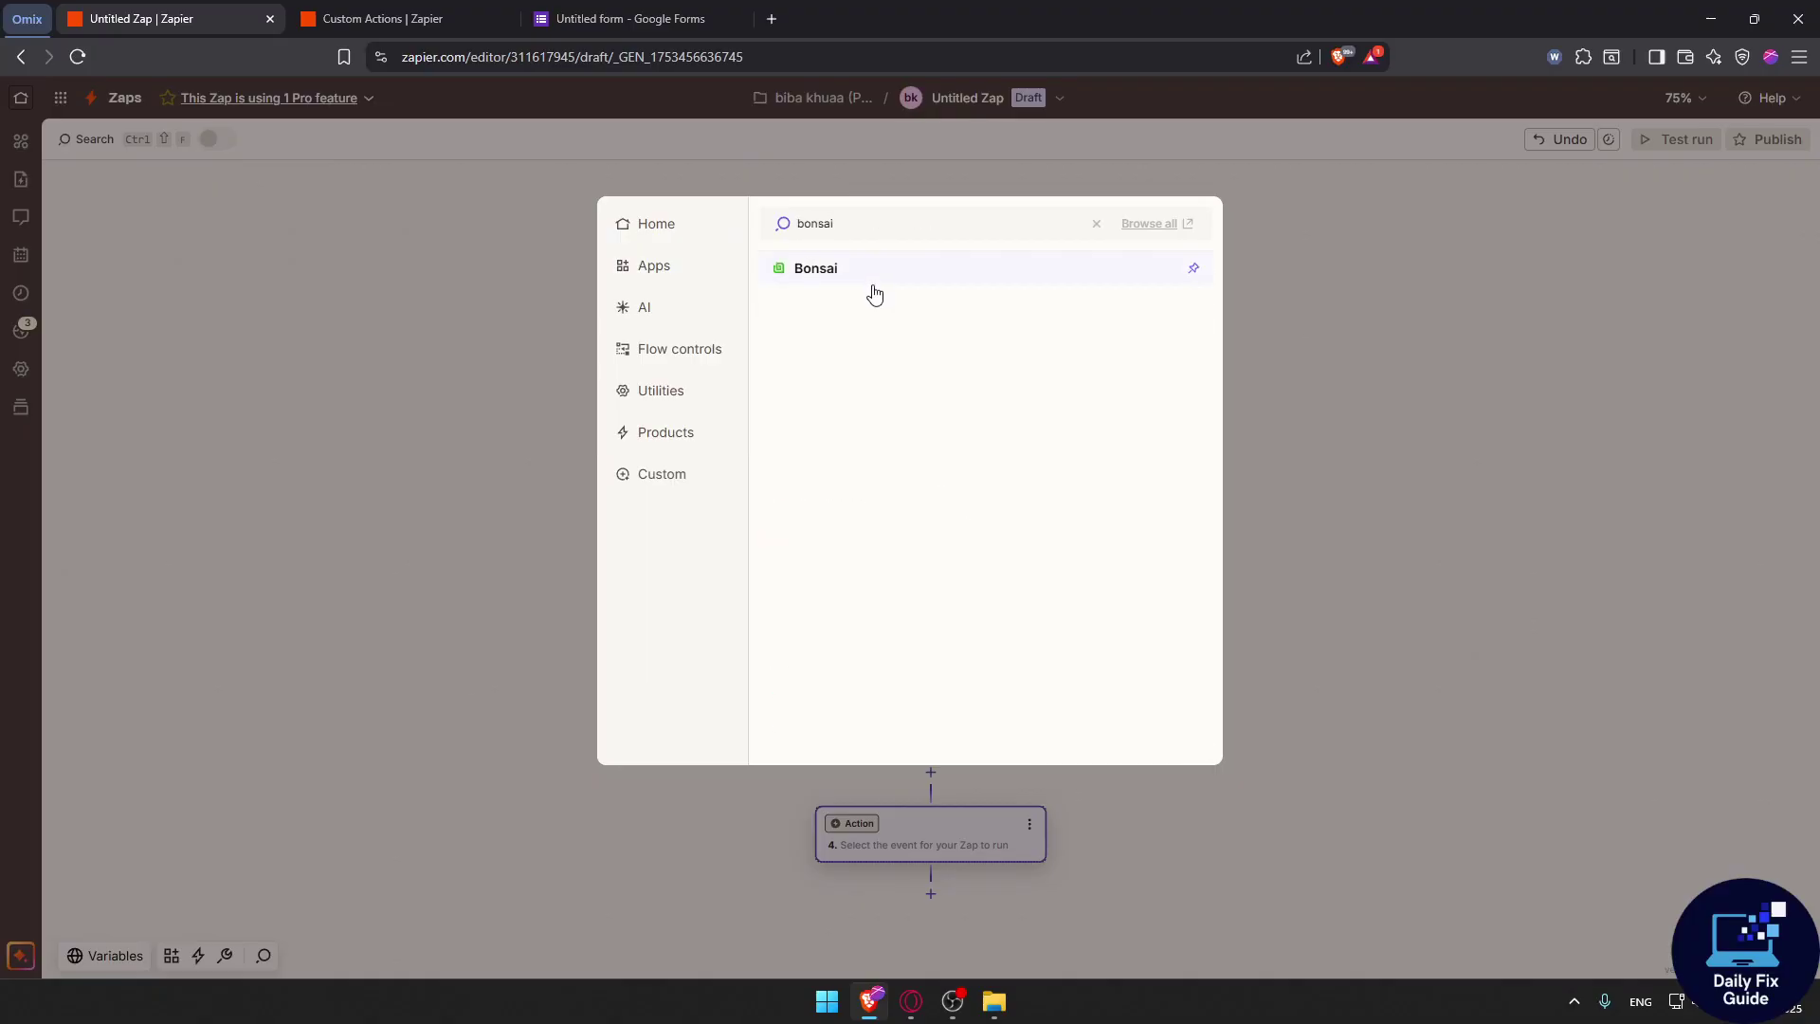
# - Search the available apps for "trello" instead and choose Trello as the fourth step's app
pyautogui.press('BackSpace')
pyautogui.press('BackSpace')
pyautogui.press('BackSpace')
pyautogui.press('BackSpace')
pyautogui.press('BackSpace')
pyautogui.press('BackSpace')
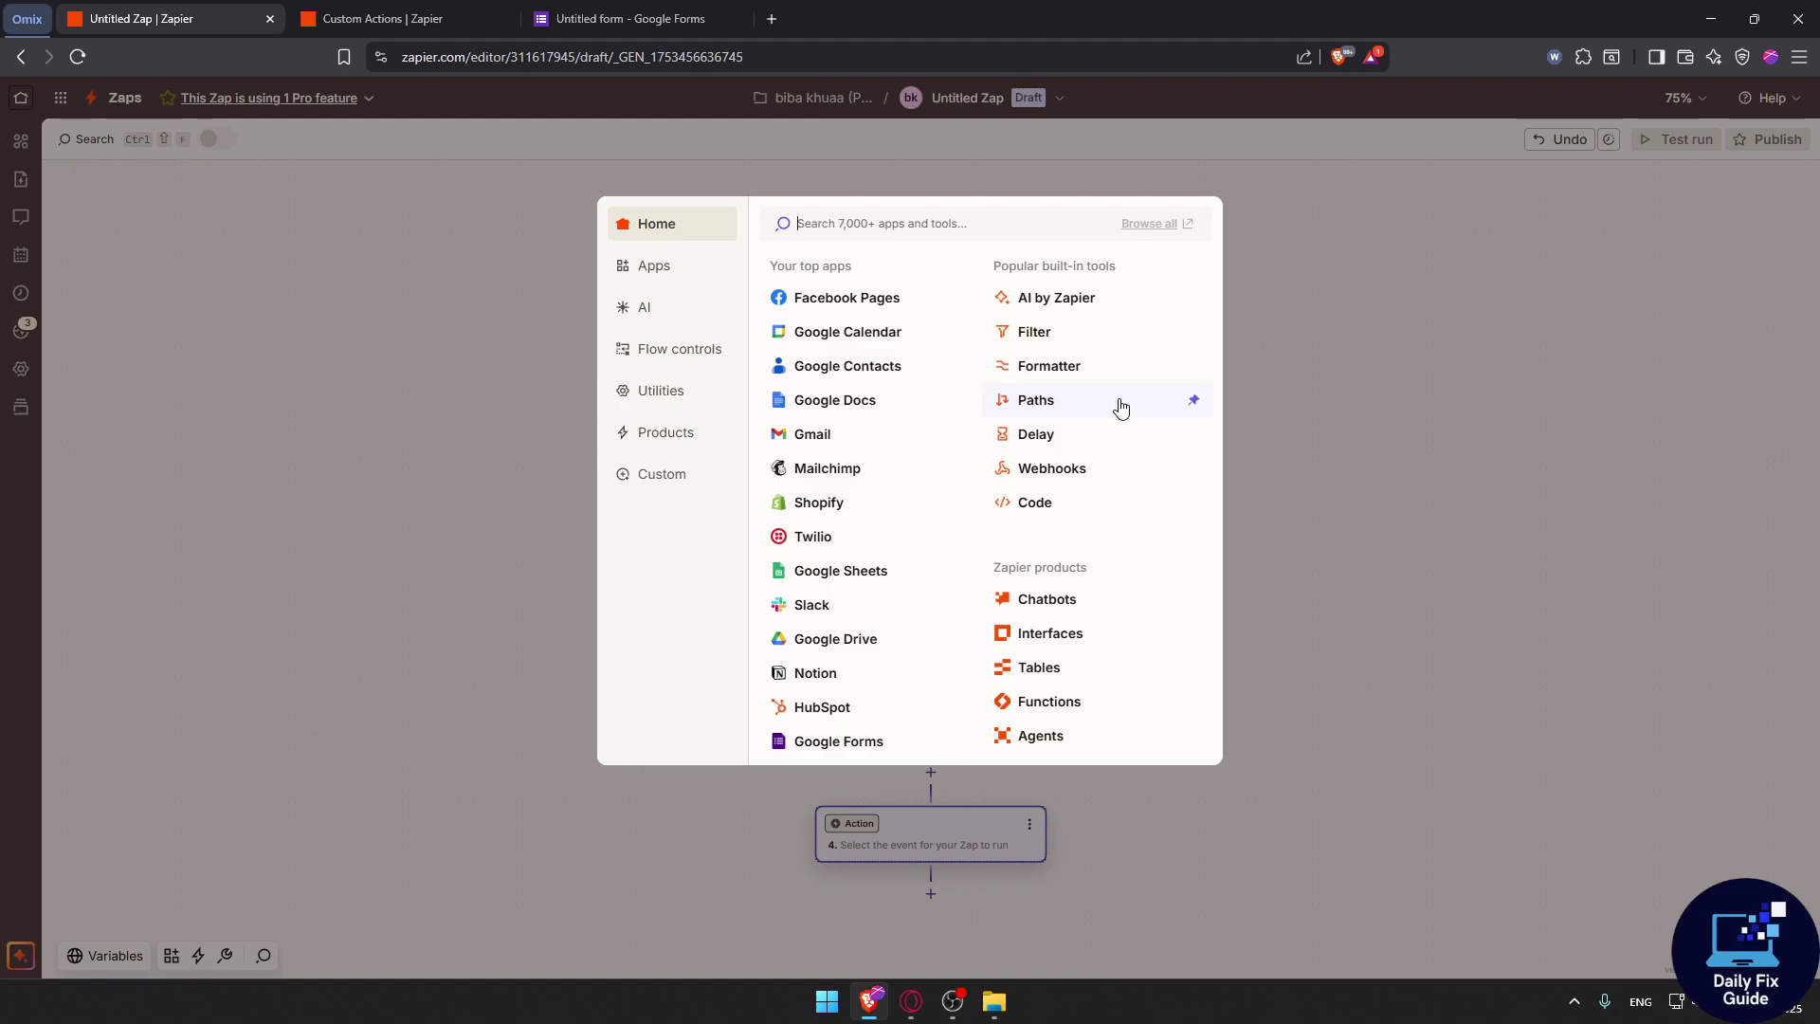
pyautogui.write('trello')
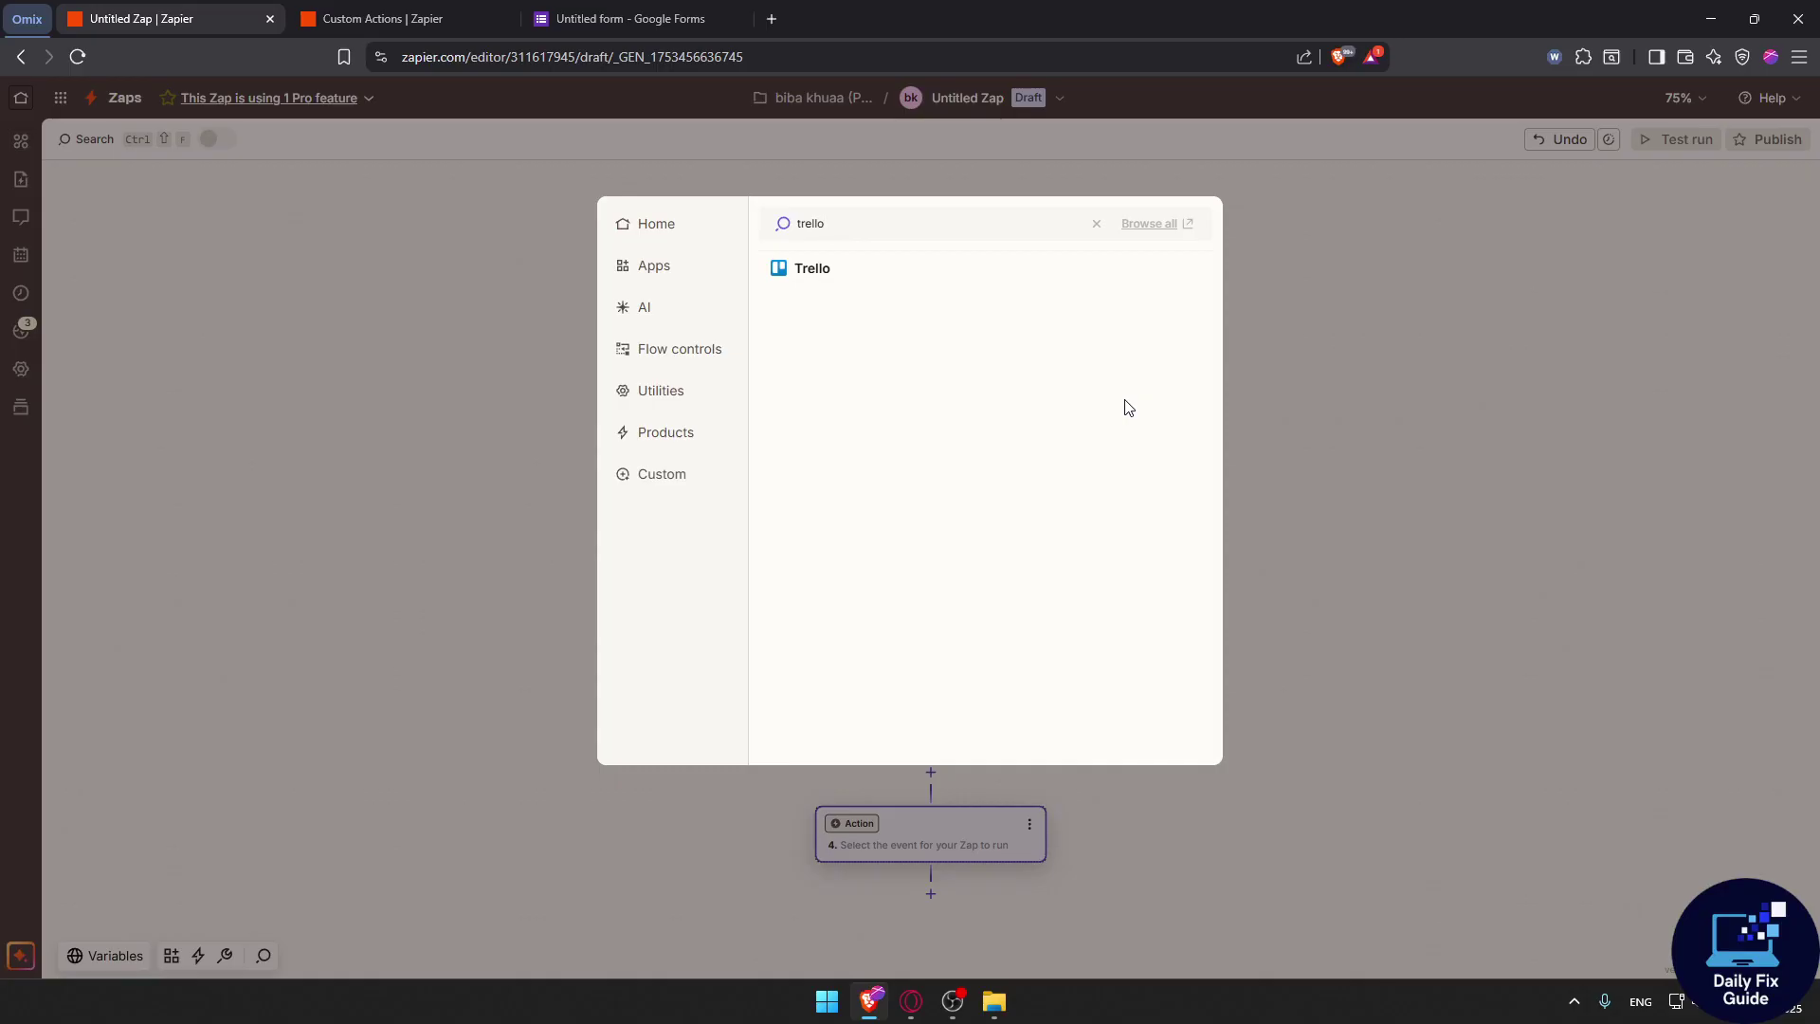
pyautogui.click(815, 269)
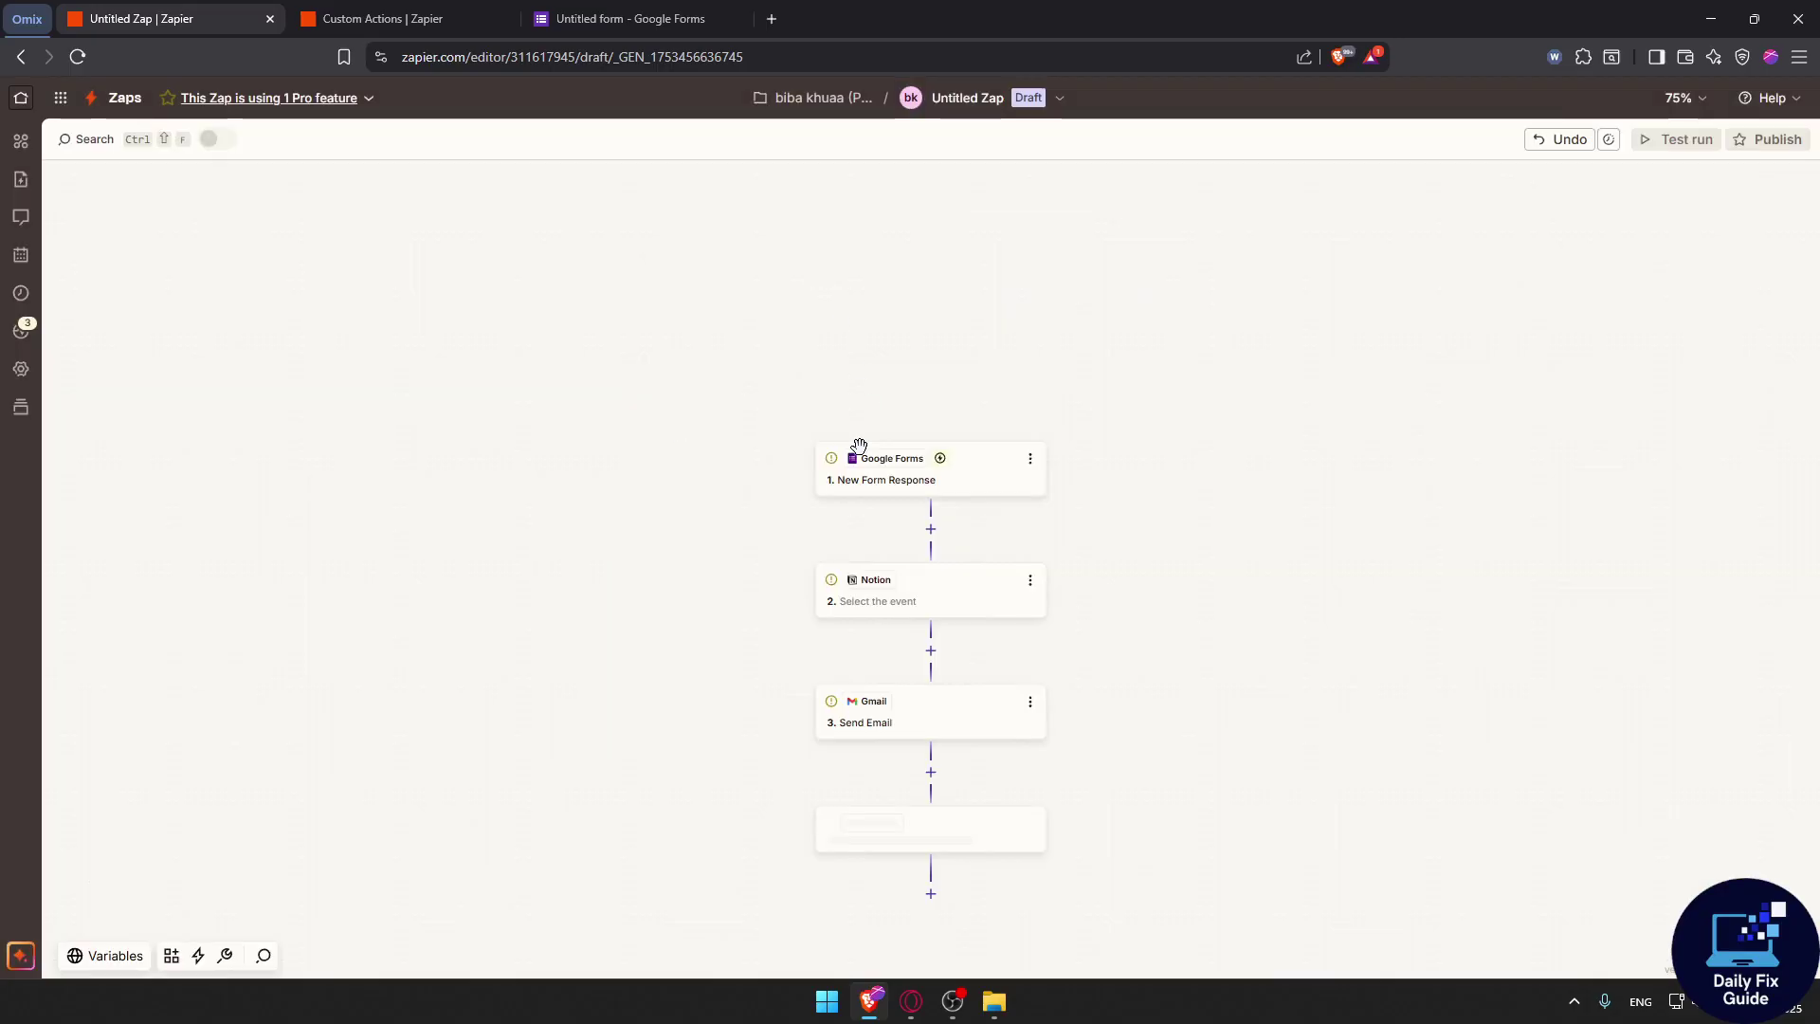
# - Search Trello's standard action events for "create" and look through the card, board and label options
pyautogui.click(1580, 396)
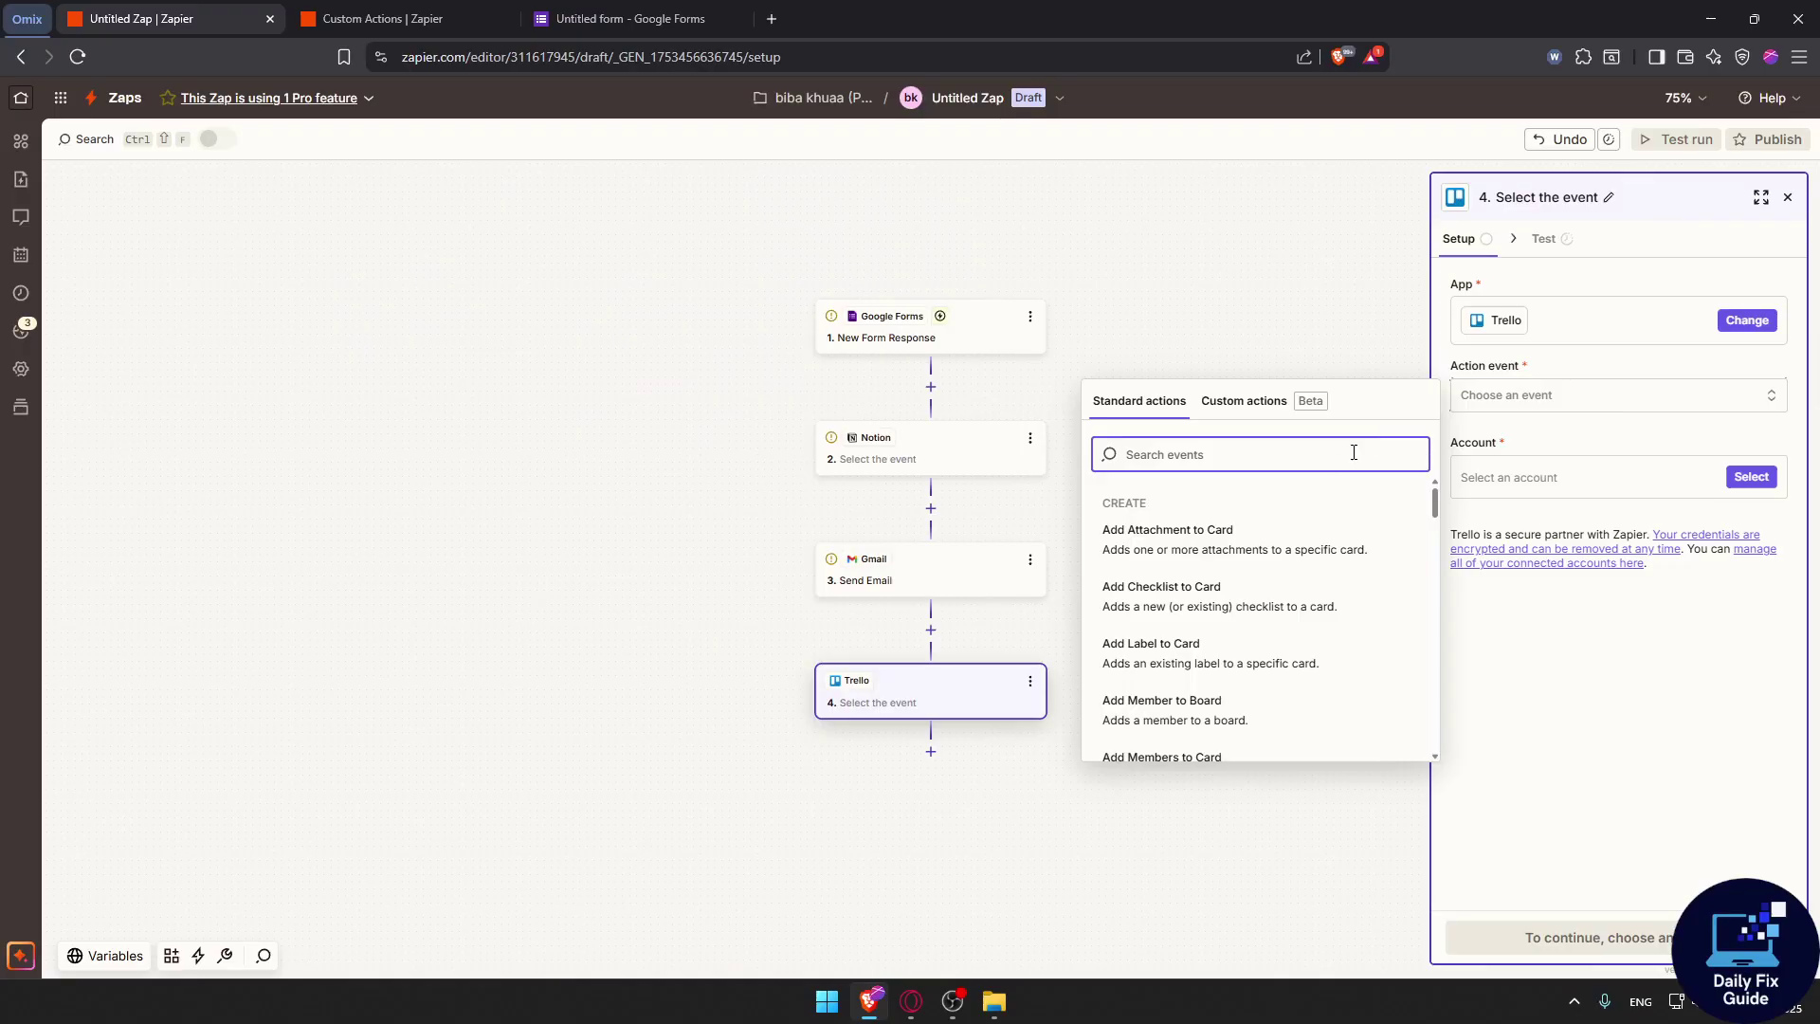
pyautogui.write('create')
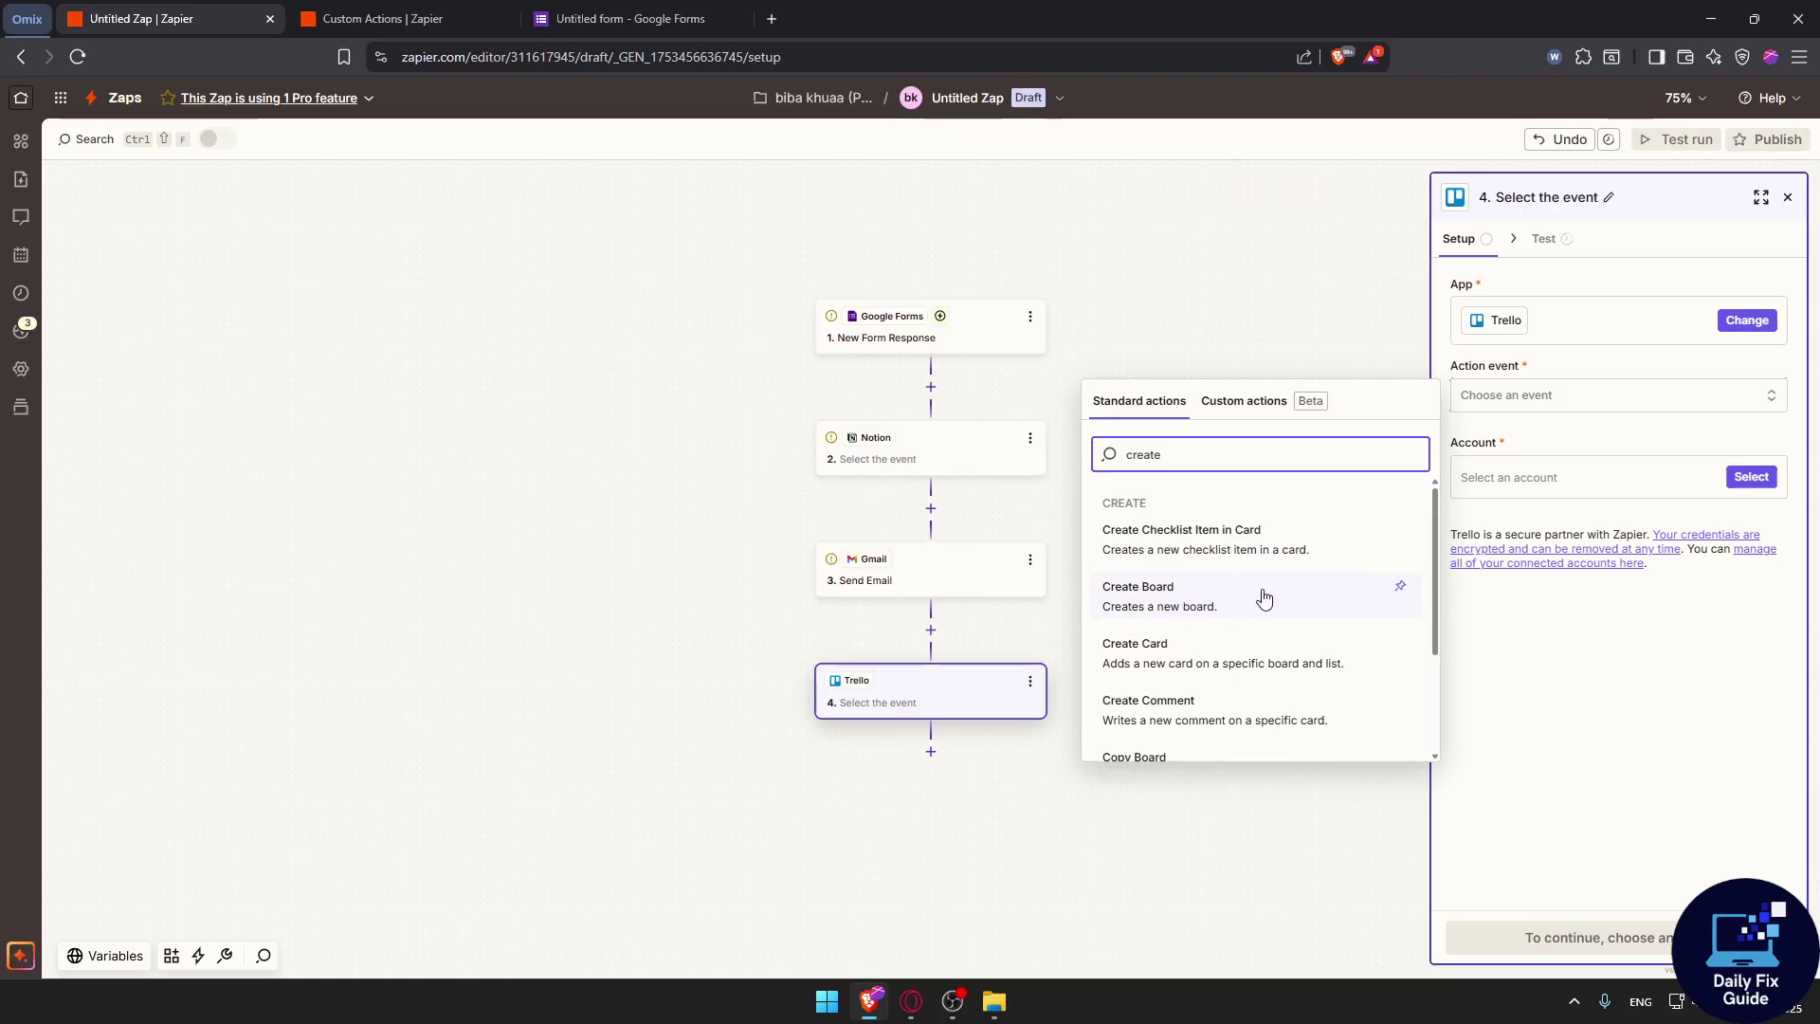
pyautogui.scroll(-1, 1251, 599)
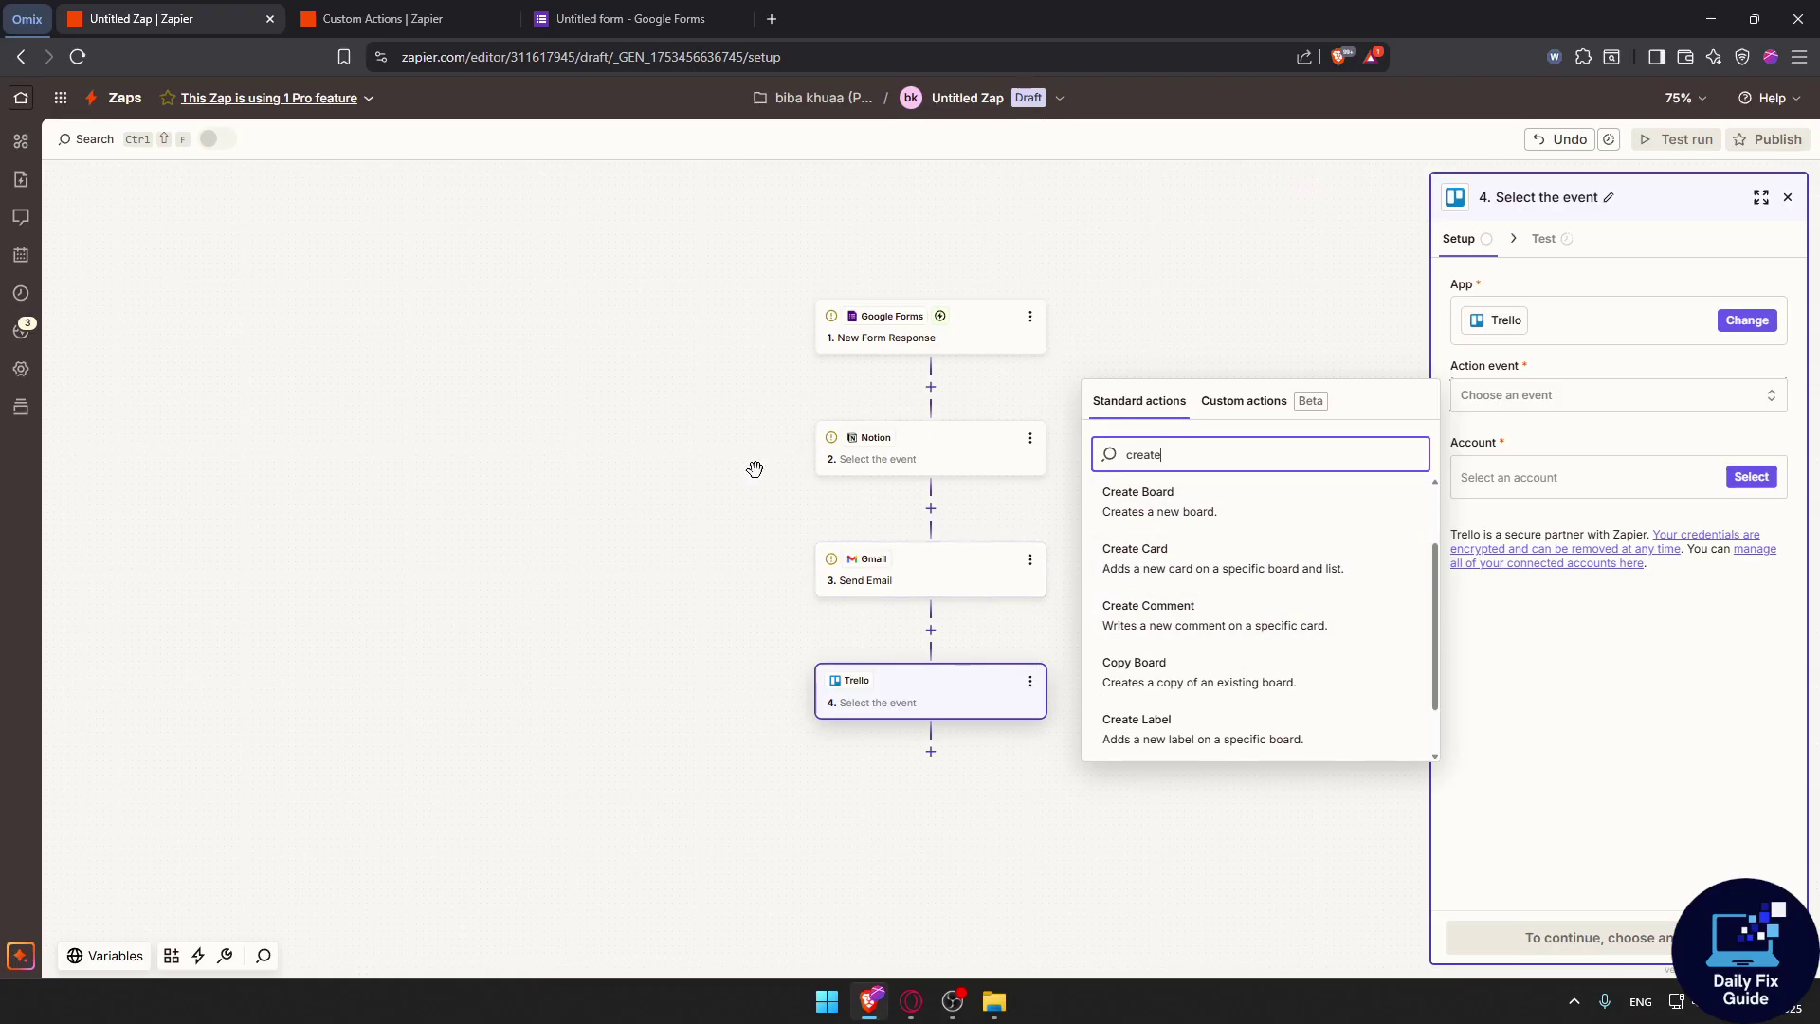
pyautogui.click(720, 481)
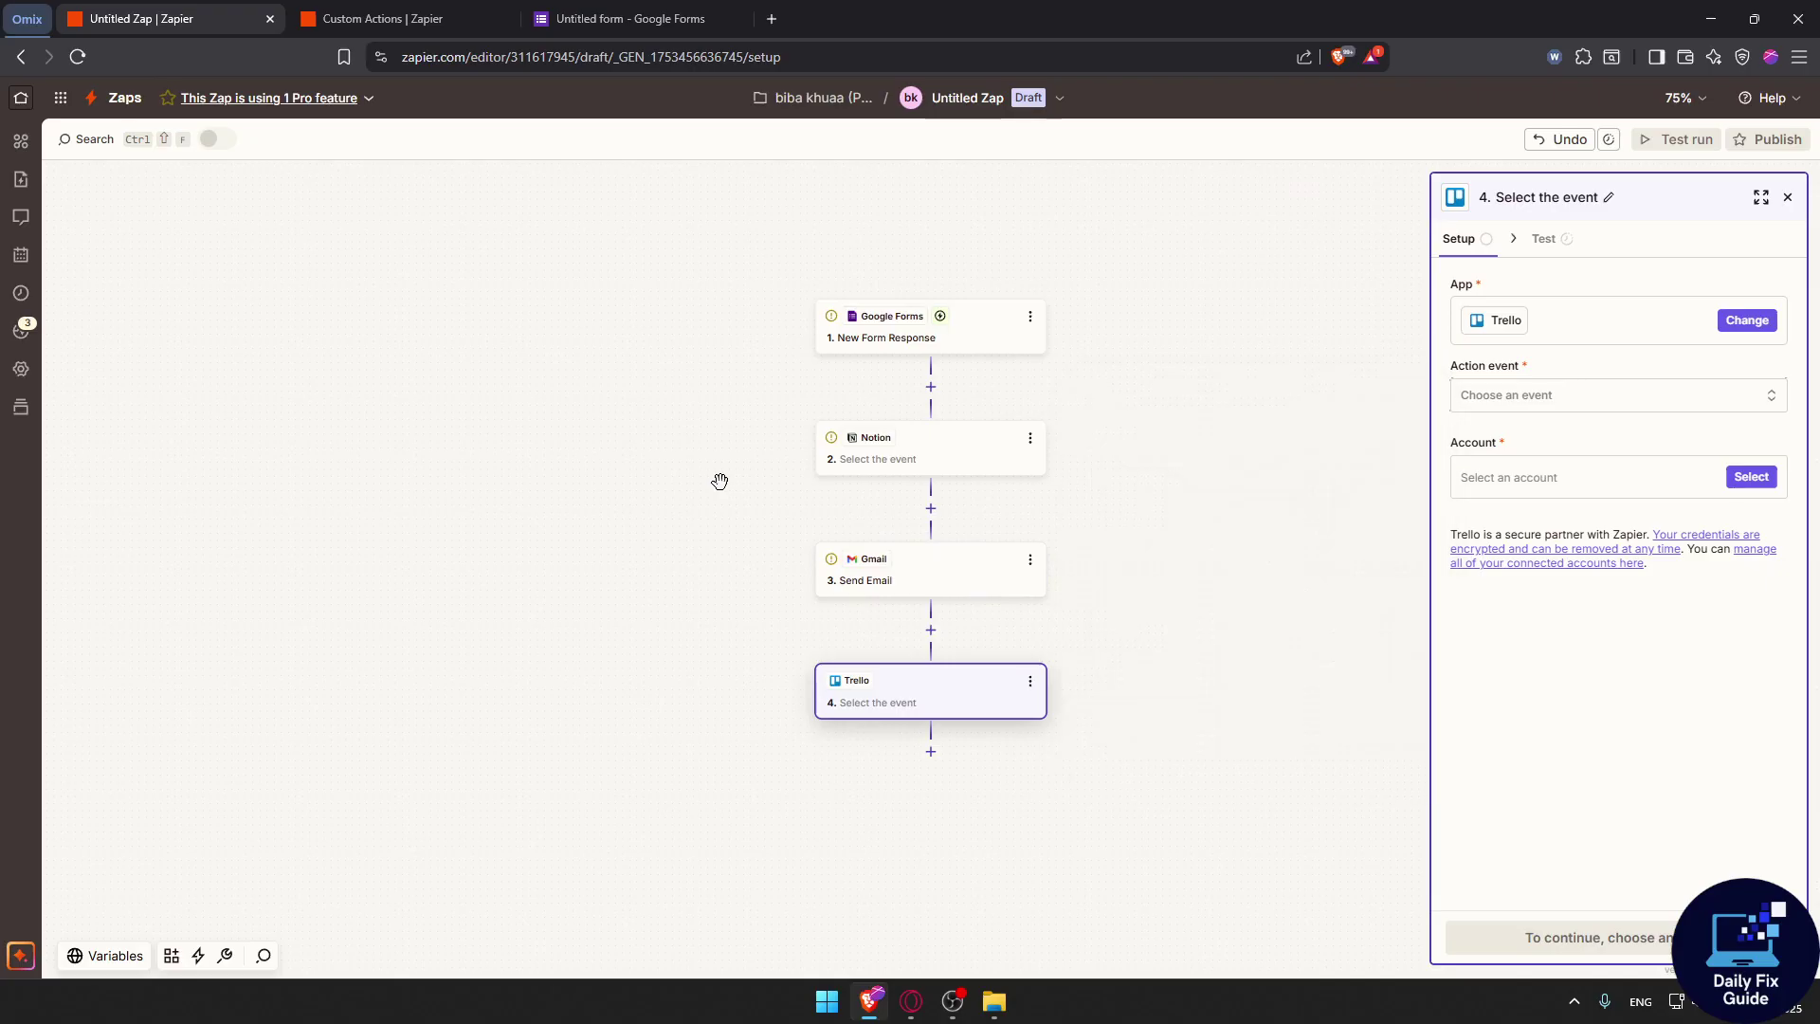